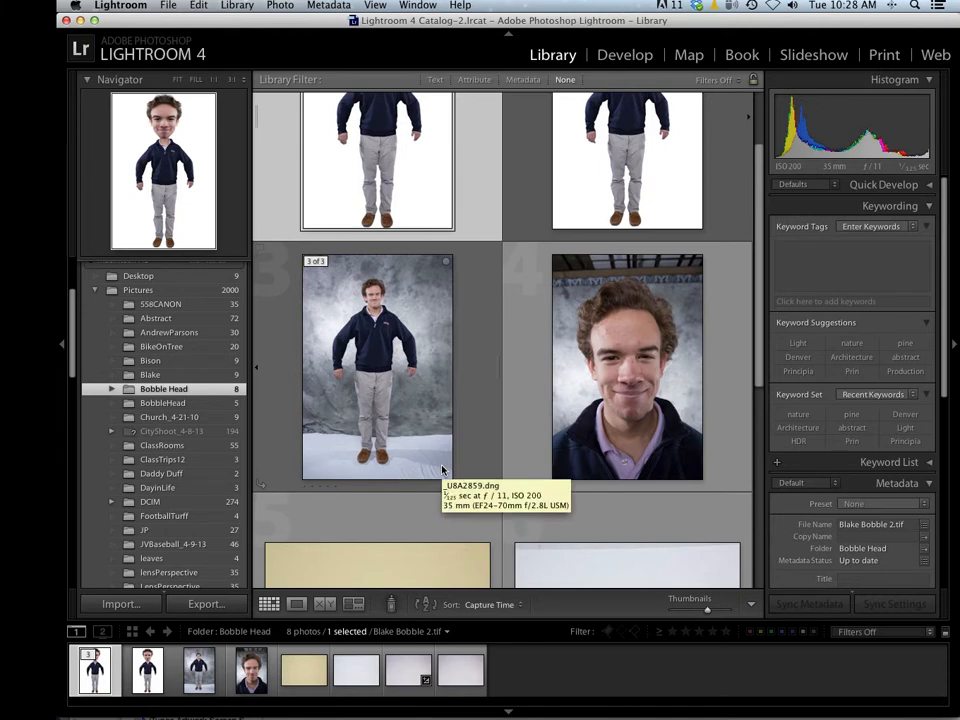
# Select only the full-body studio photo and the close-up head portrait, and open both for editing in Adobe Photoshop CS6
pyautogui.keyDown('super'); pyautogui.click(403, 400); pyautogui.keyUp('super')
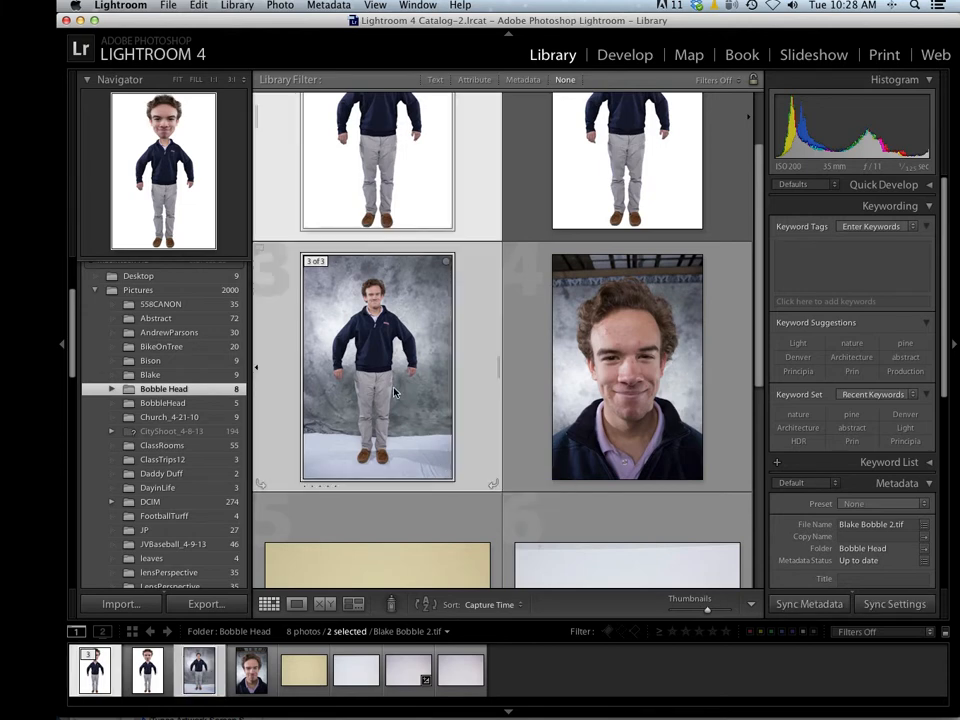
pyautogui.keyDown('super'); pyautogui.click(622, 394); pyautogui.keyUp('super')
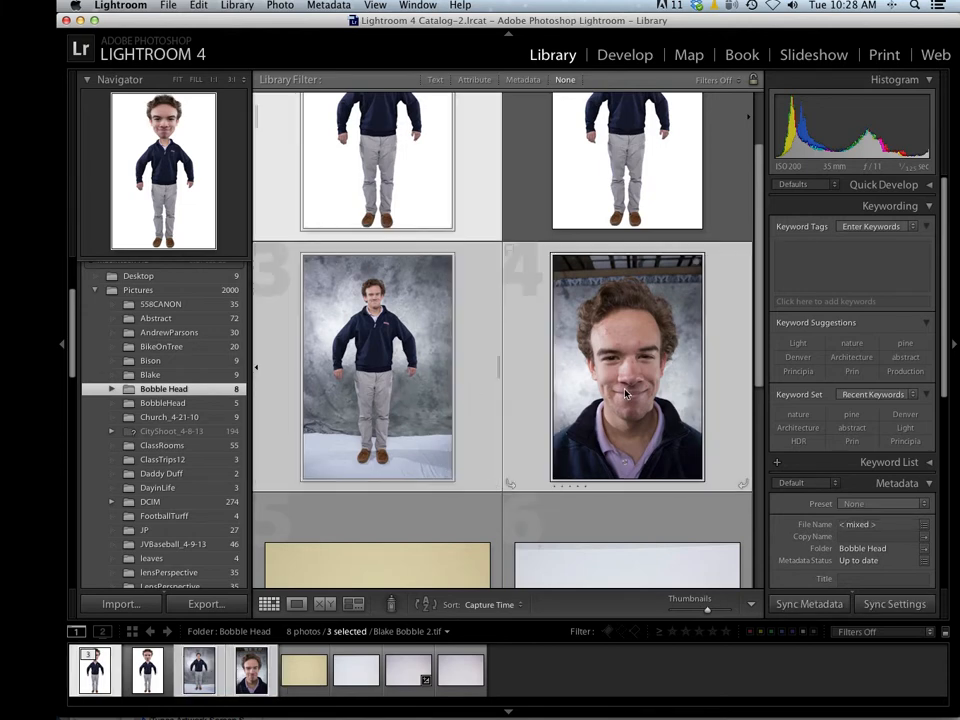
pyautogui.keyDown('super'); pyautogui.click(416, 185); pyautogui.keyUp('super')
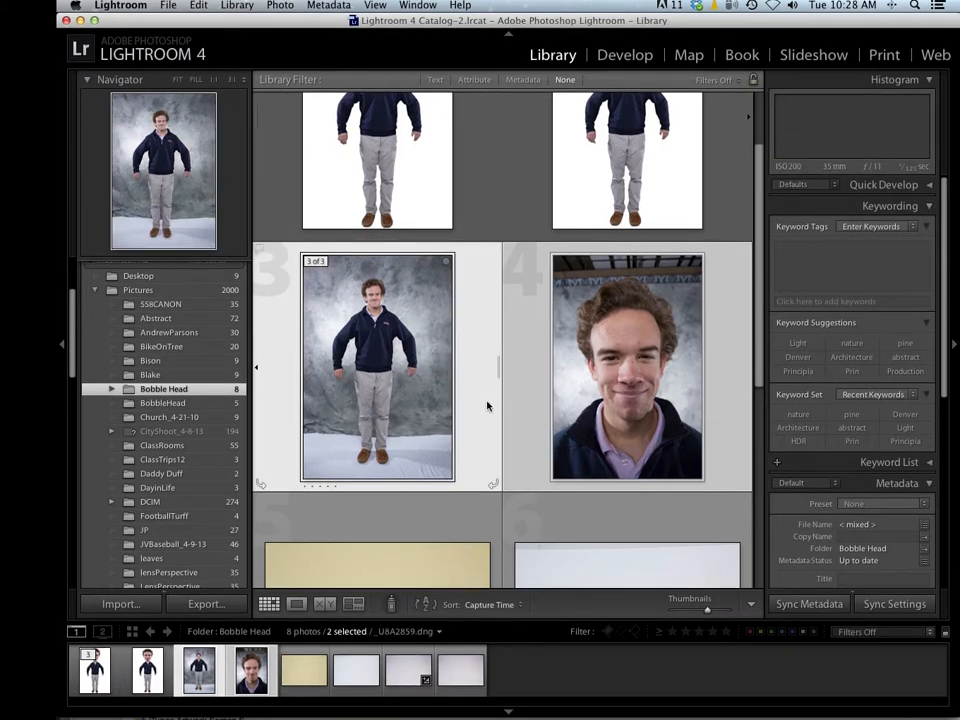
pyautogui.rightClick(403, 401)
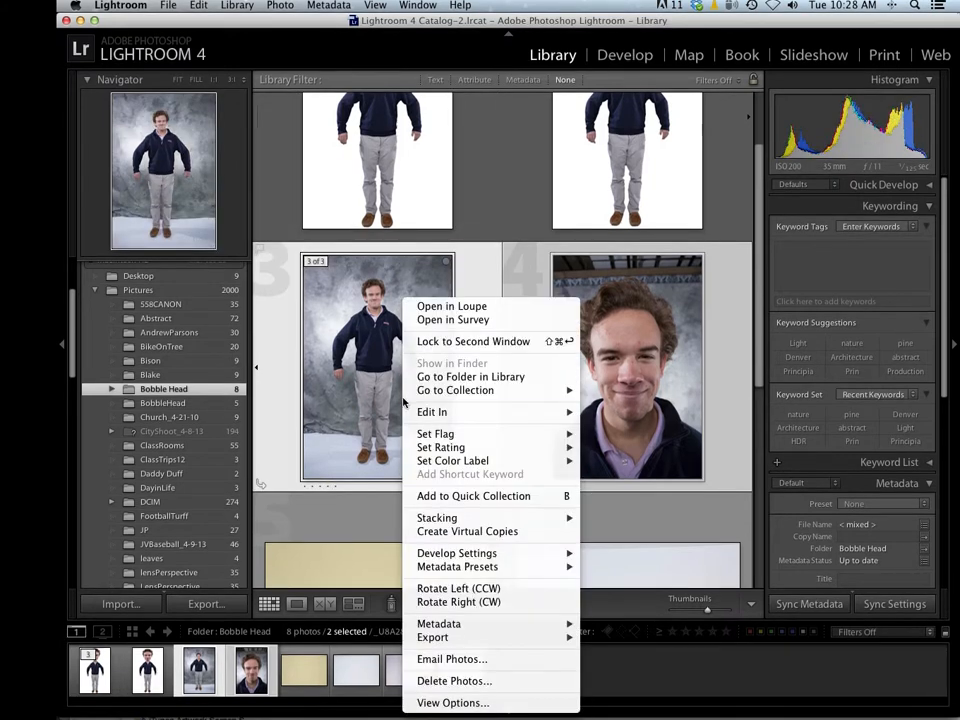
pyautogui.moveTo(440, 417)
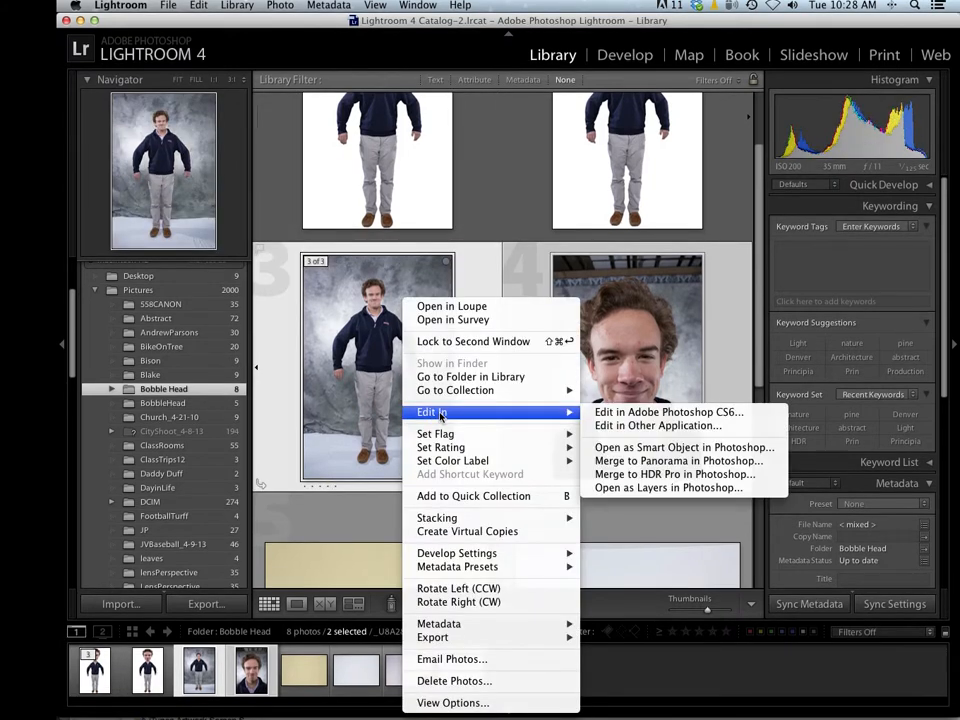
pyautogui.click(662, 412)
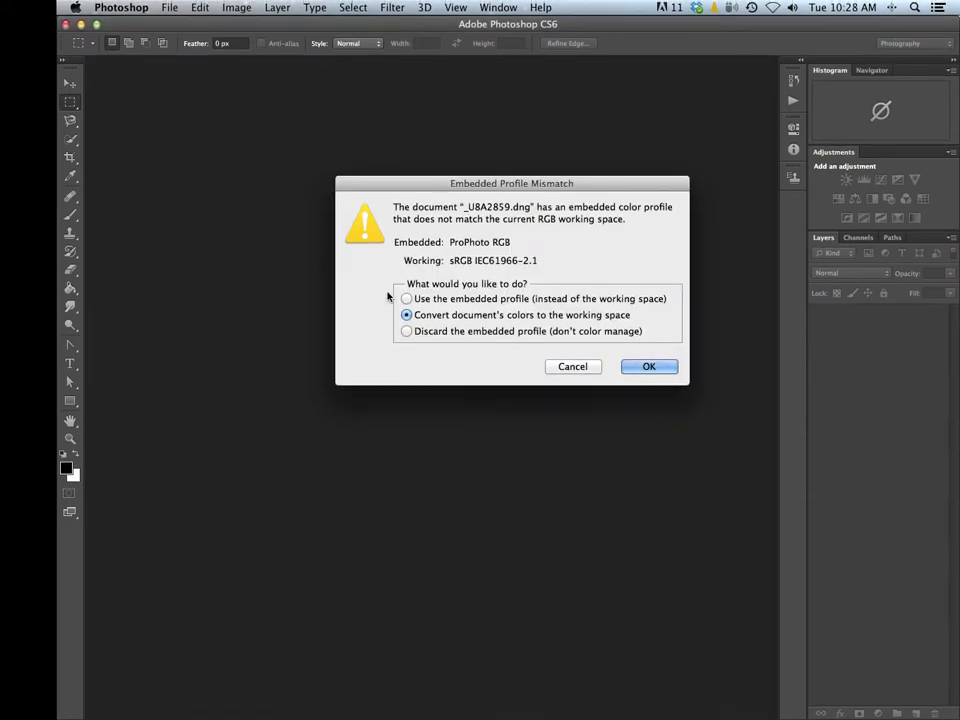
# Keep the embedded ProPhoto RGB profile for both photos, _U8A2859.dng and _U8A2861.dng, as they open
pyautogui.click(406, 296)
pyautogui.click(655, 367)
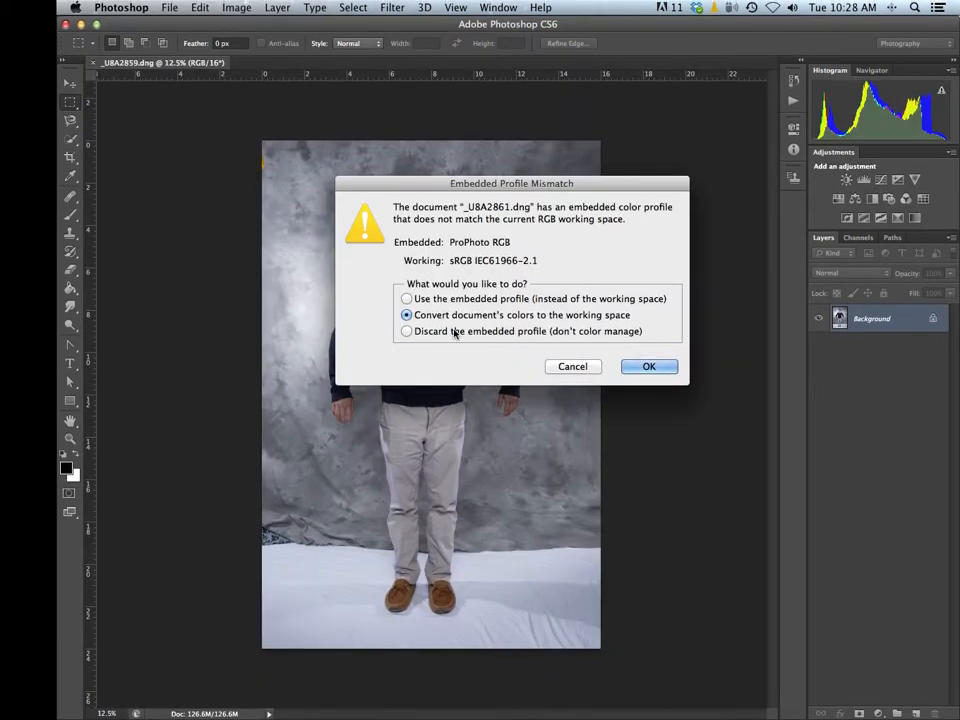
pyautogui.click(406, 296)
pyautogui.click(649, 366)
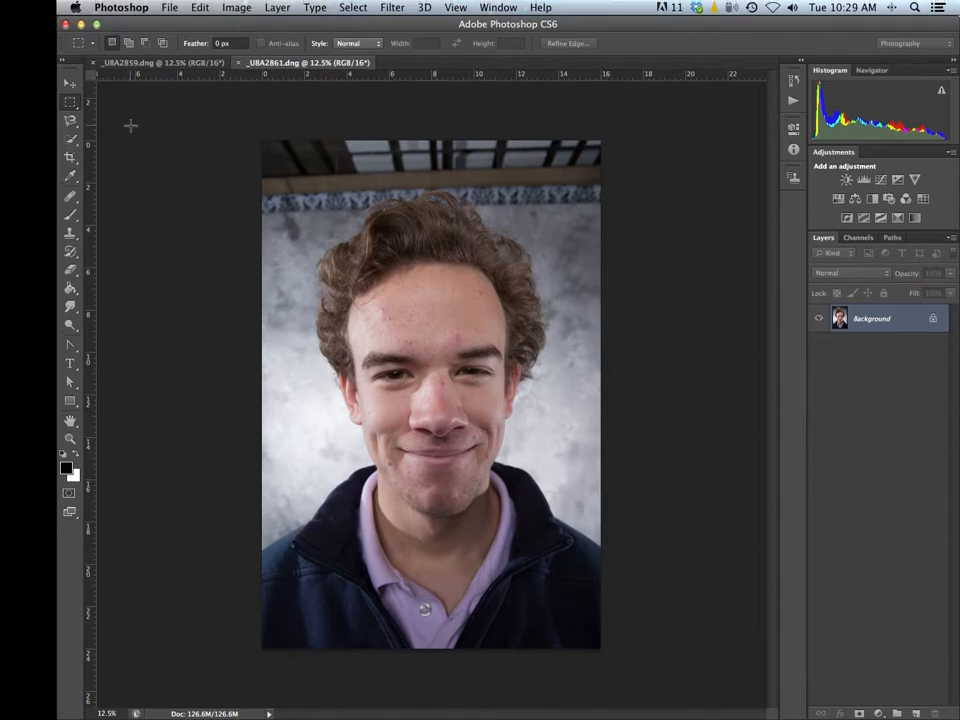
# Draw a Ruler line down the centre of the face from above the hair to the collar, and adjust its ends
pyautogui.click(72, 180)
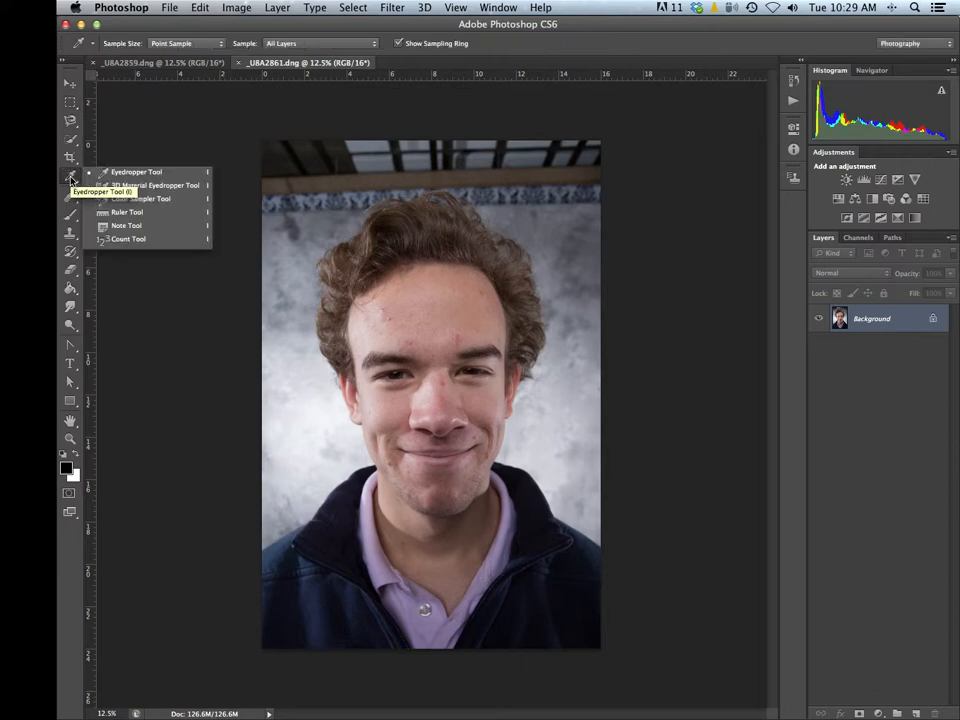
pyautogui.click(127, 214)
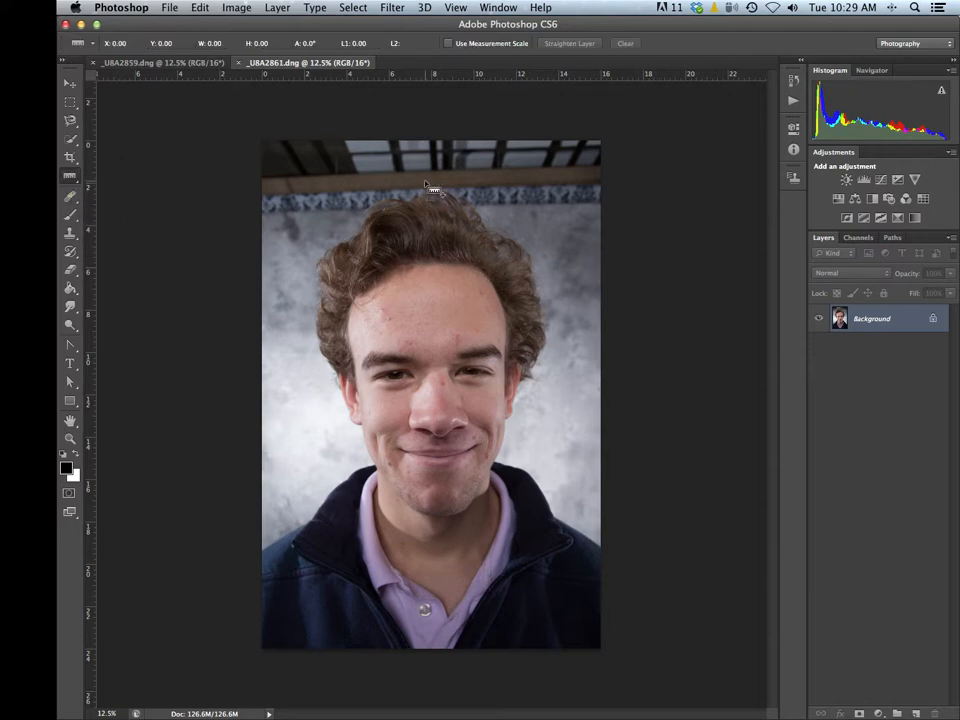
pyautogui.moveTo(422, 180)
pyautogui.mouseDown()
pyautogui.moveTo(454, 606)
pyautogui.moveTo(446, 582)
pyautogui.mouseUp()
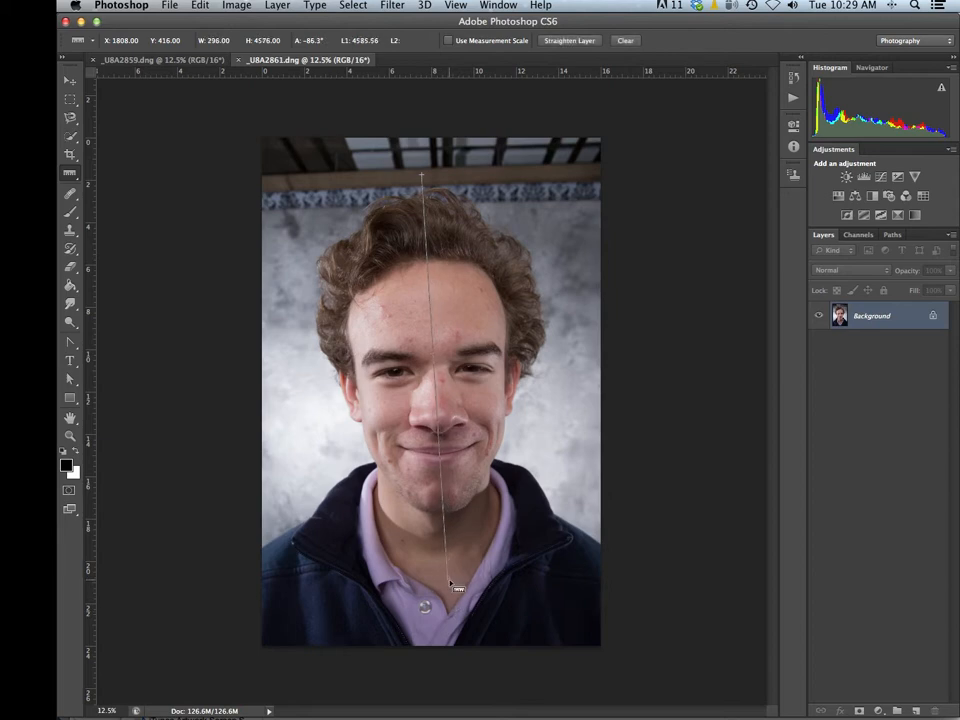
pyautogui.moveTo(421, 180); pyautogui.dragTo(430, 181)
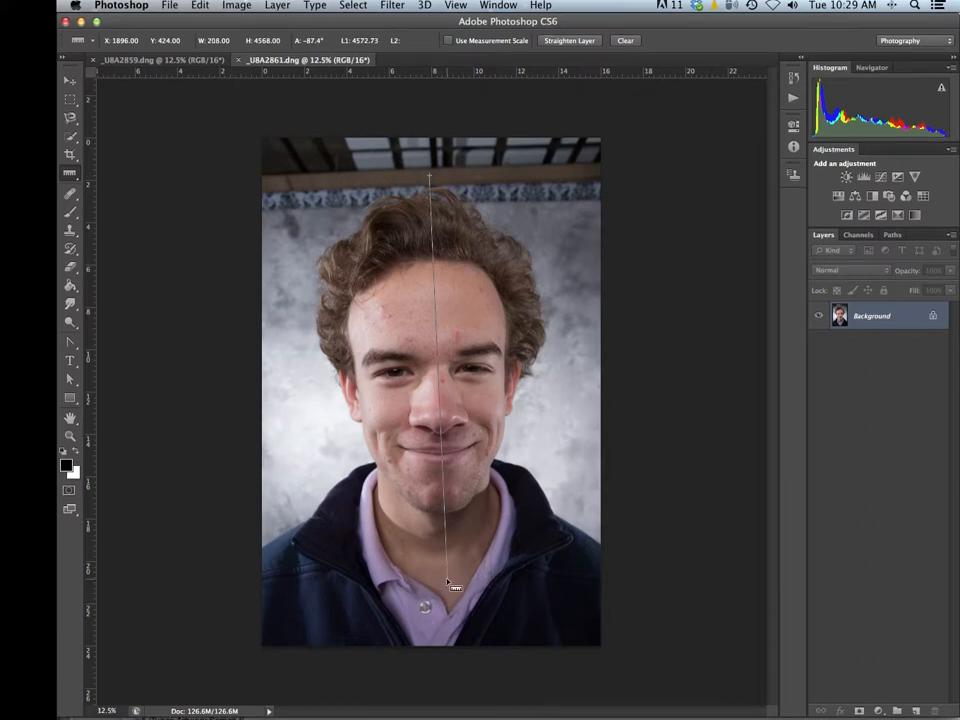
pyautogui.moveTo(448, 584); pyautogui.dragTo(446, 585)
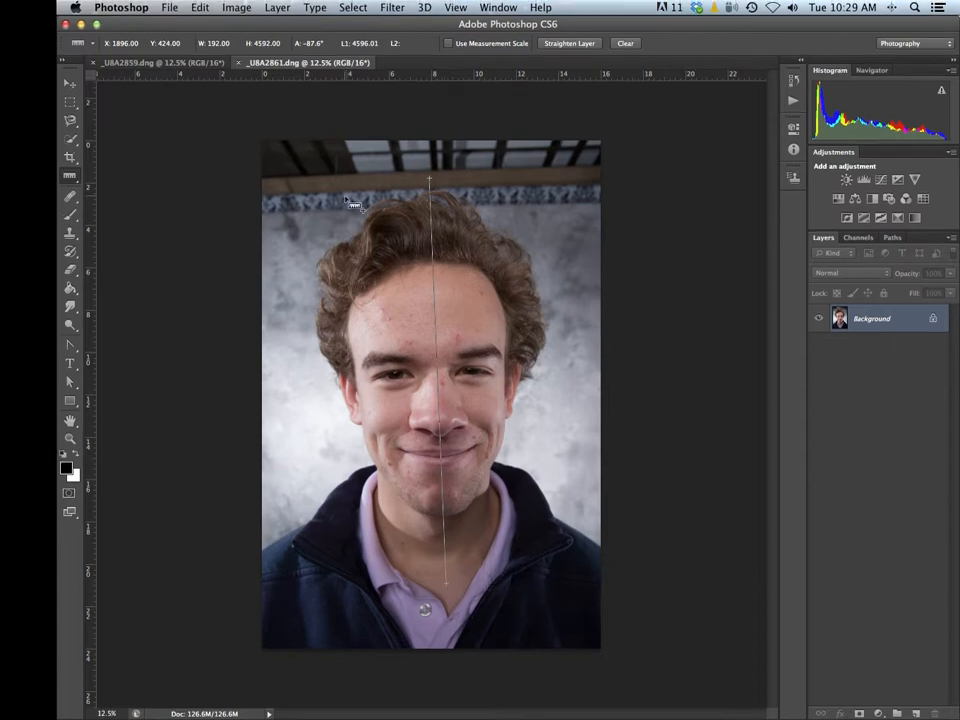
# Straighten the head portrait by rotating the canvas 2.39° clockwise, the angle taken from the ruler line
pyautogui.click(236, 7)
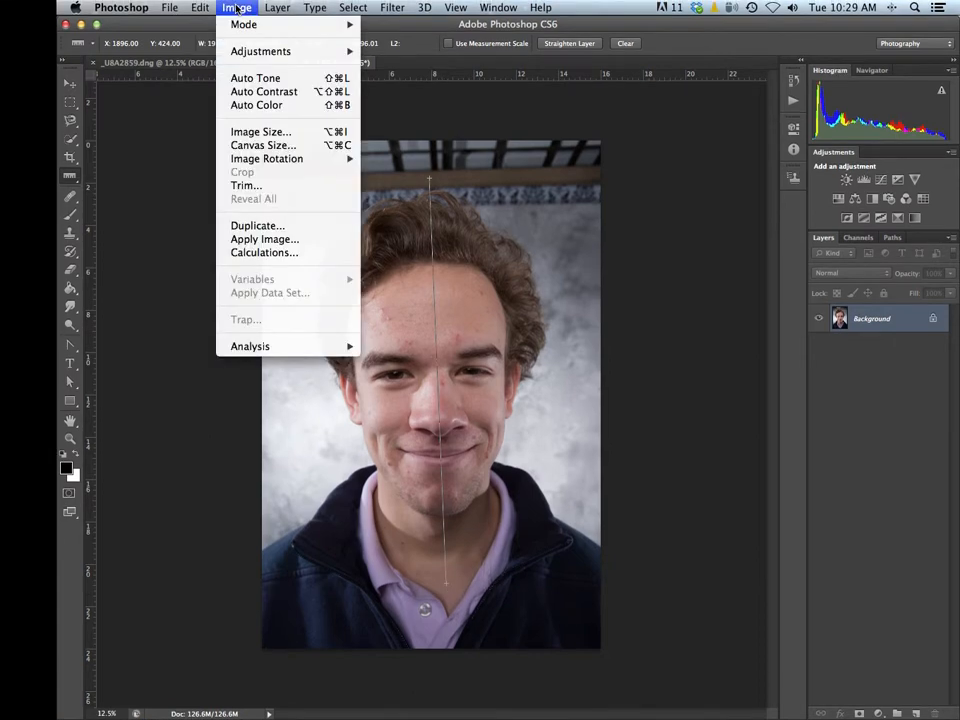
pyautogui.moveTo(270, 162)
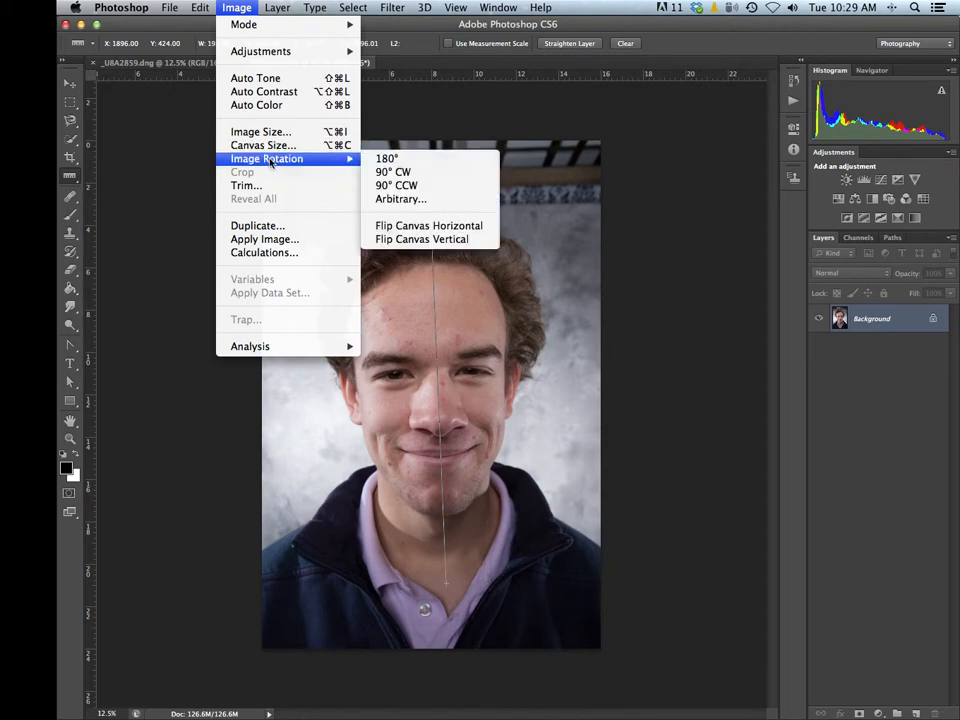
pyautogui.click(401, 200)
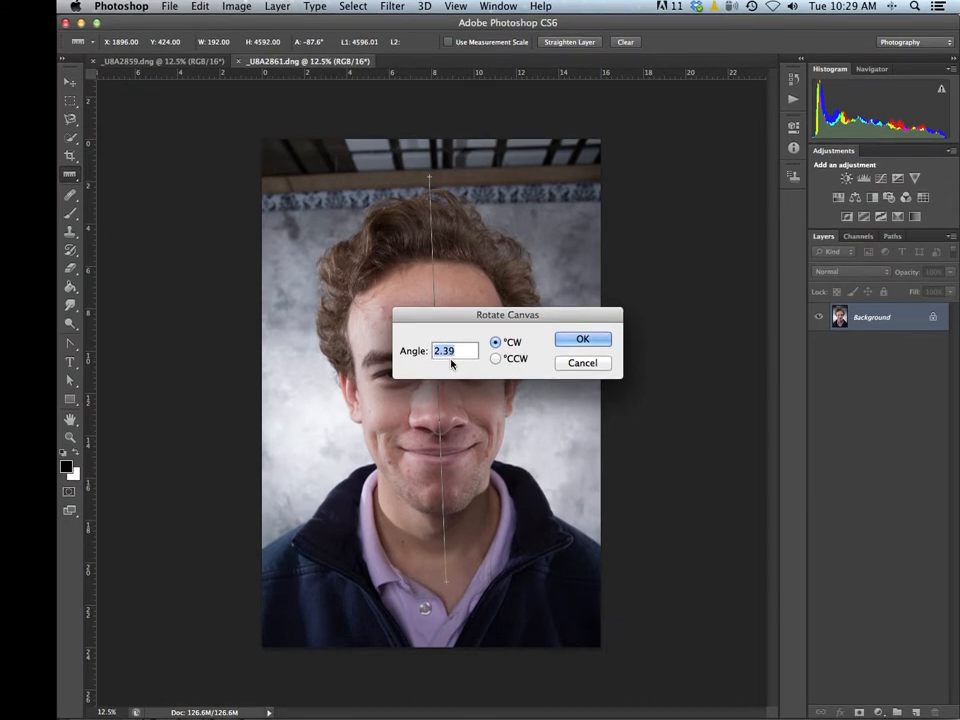
pyautogui.click(583, 341)
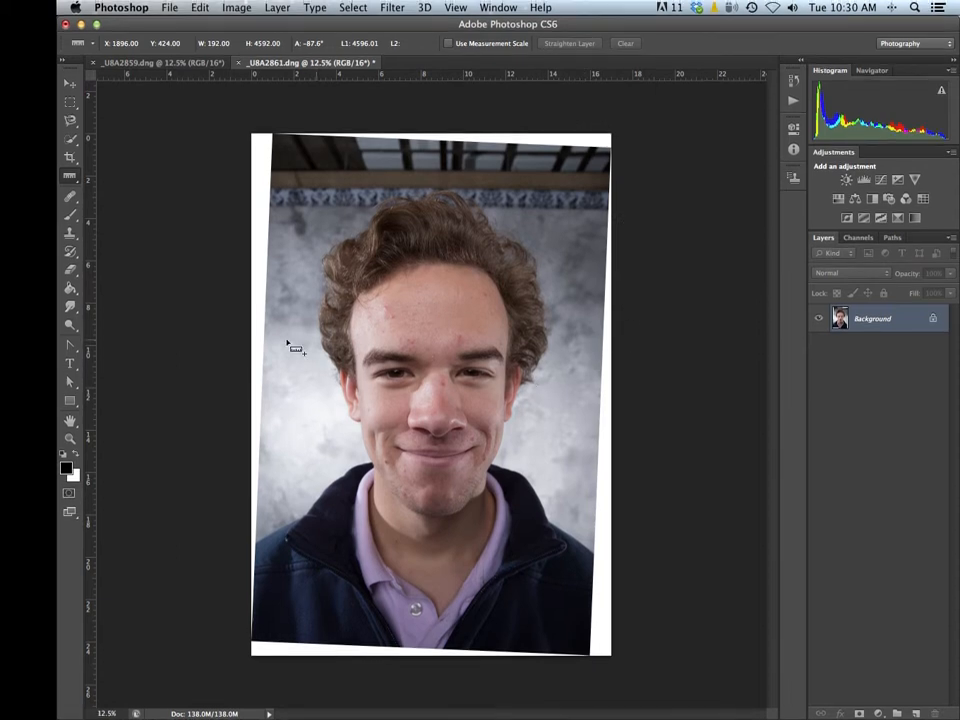
# Make a Quick Selection of the face, ears and hair, subtracting the neck so the selection follows the jawline
pyautogui.click(71, 143)
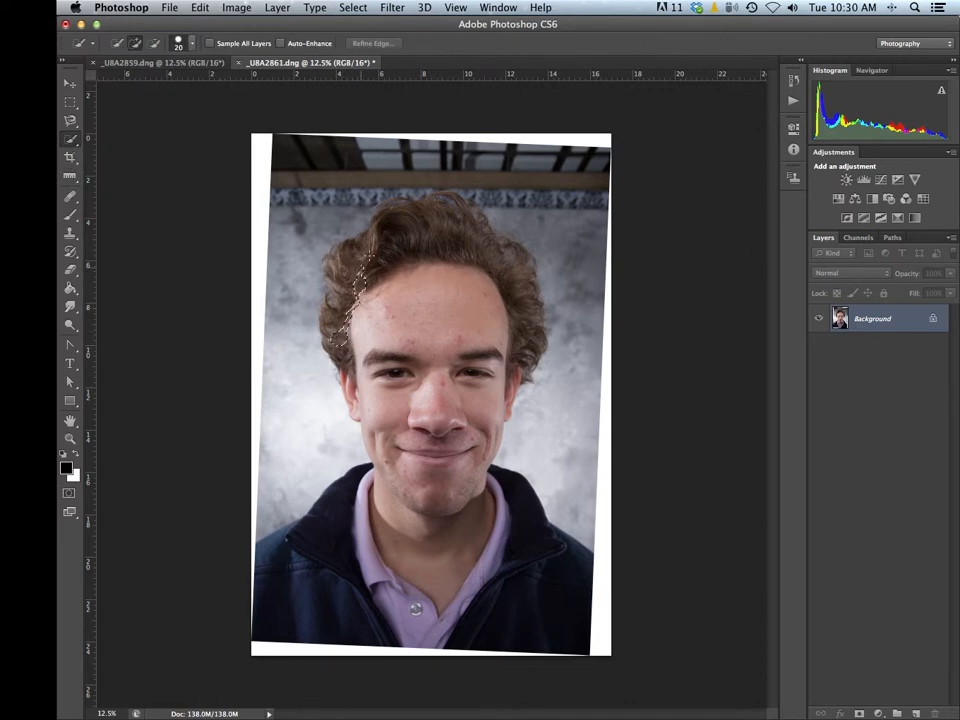
pyautogui.moveTo(410, 240)
pyautogui.mouseDown()
pyautogui.moveTo(466, 248)
pyautogui.moveTo(496, 280)
pyautogui.moveTo(498, 327)
pyautogui.moveTo(359, 352)
pyautogui.moveTo(433, 425)
pyautogui.moveTo(432, 508)
pyautogui.mouseUp()
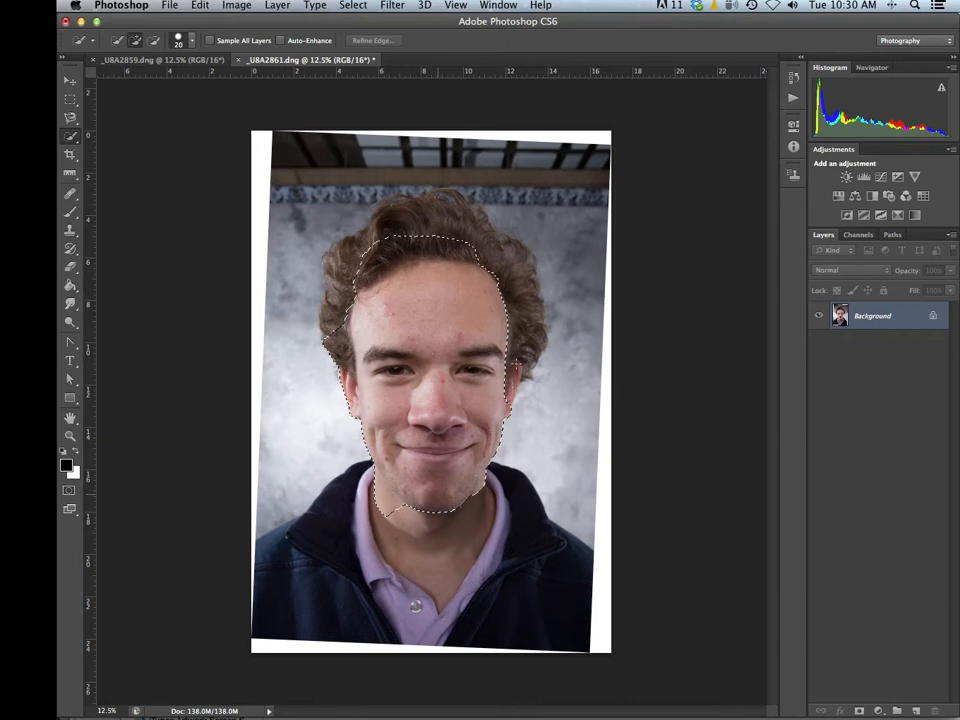
pyautogui.moveTo(509, 393); pyautogui.dragTo(524, 362)
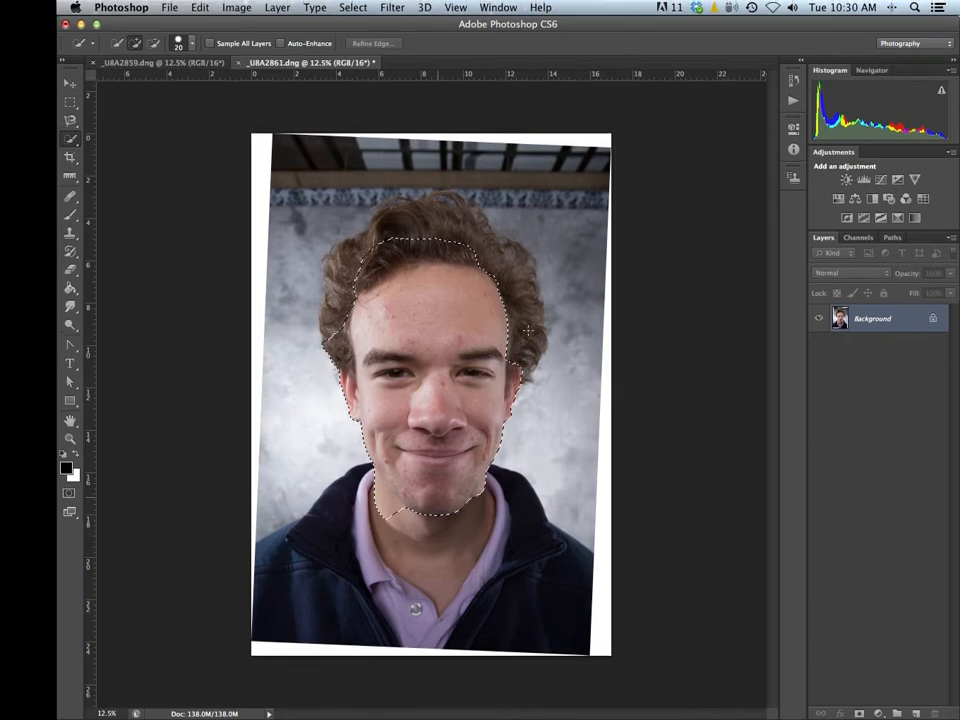
pyautogui.moveTo(530, 293)
pyautogui.mouseDown()
pyautogui.moveTo(497, 246)
pyautogui.moveTo(450, 220)
pyautogui.moveTo(395, 222)
pyautogui.mouseUp()
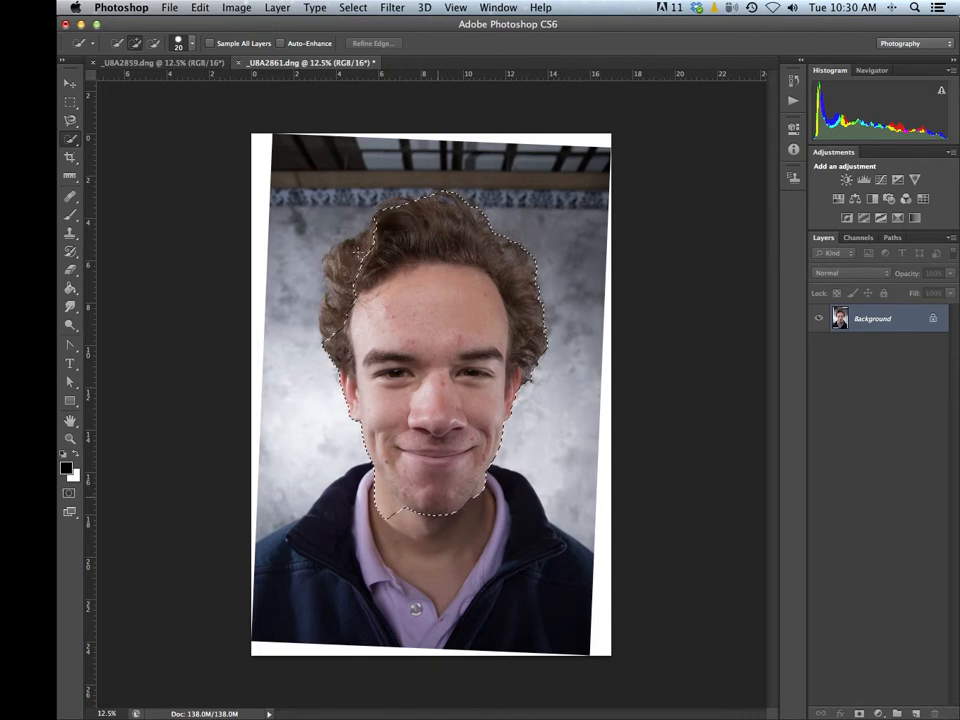
pyautogui.moveTo(336, 269); pyautogui.dragTo(355, 251)
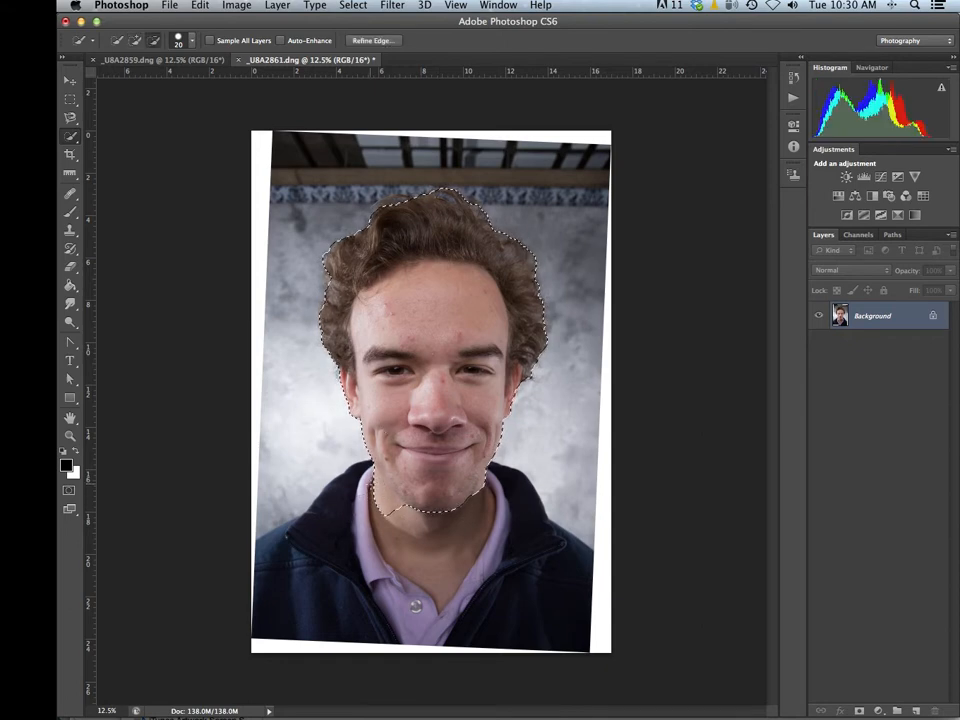
pyautogui.press('alt')
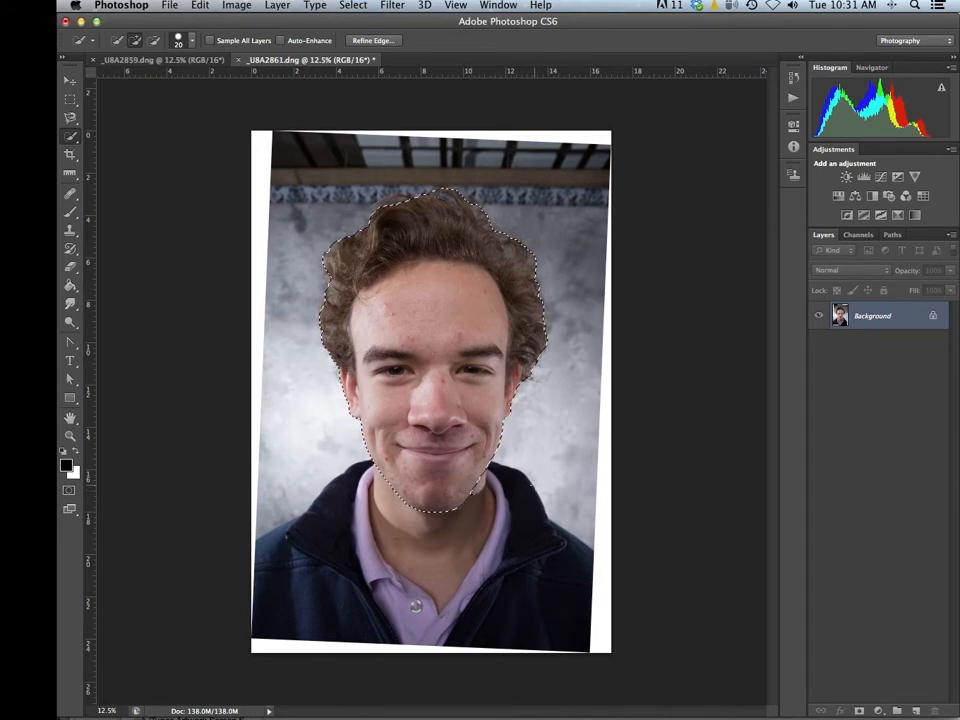
pyautogui.press('alt')
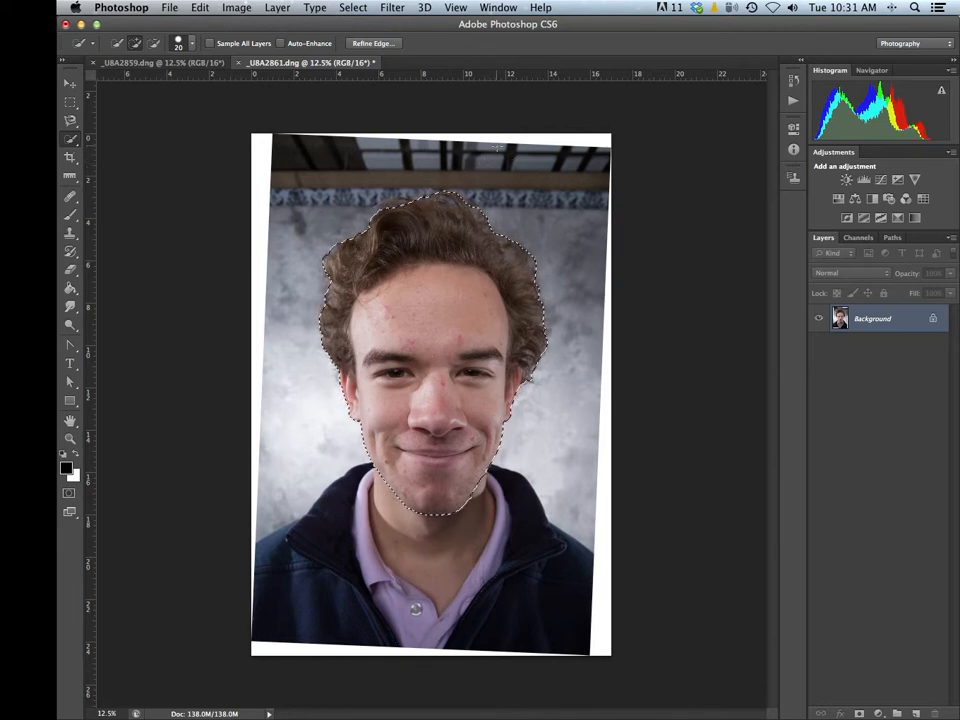
# Refine the selection edge all around the hair with a size 150 refine radius brush, and output it as a selection
pyautogui.click(383, 45)
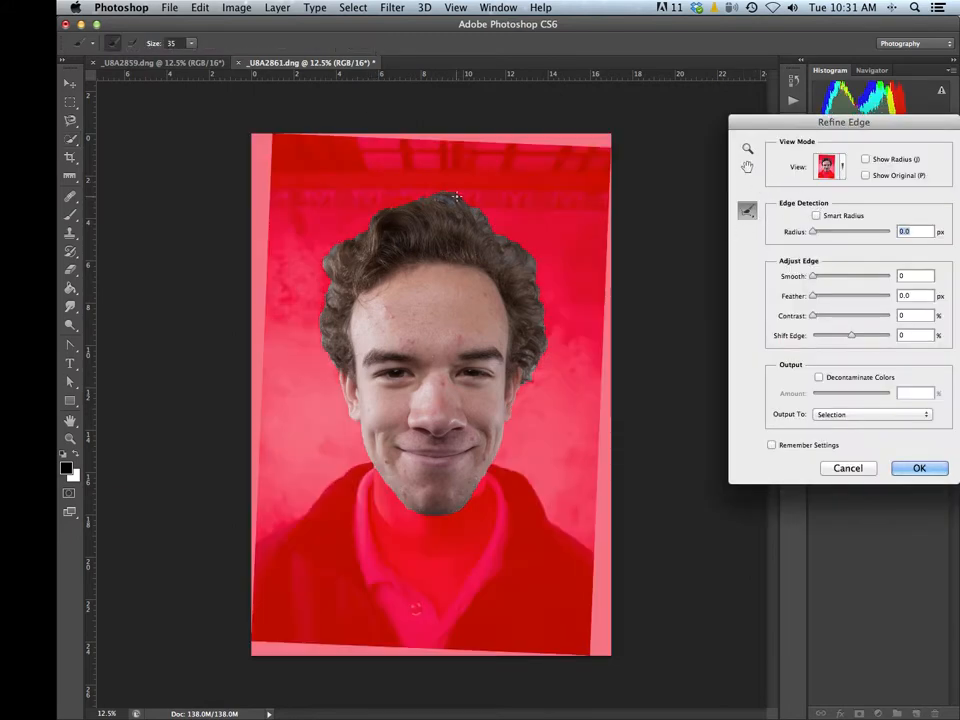
pyautogui.press(']')
pyautogui.press(']')
pyautogui.press(']')
pyautogui.press(']')
pyautogui.moveTo(374, 224)
pyautogui.mouseDown()
pyautogui.moveTo(413, 195)
pyautogui.moveTo(377, 218)
pyautogui.moveTo(409, 199)
pyautogui.moveTo(371, 217)
pyautogui.mouseUp()
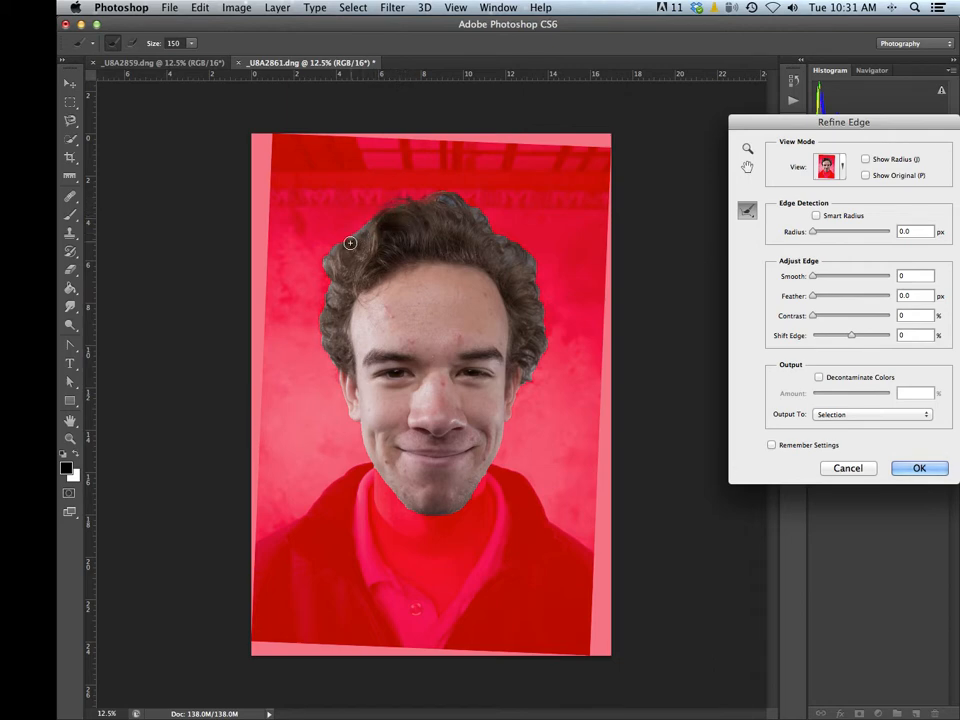
pyautogui.moveTo(352, 240)
pyautogui.mouseDown()
pyautogui.moveTo(329, 252)
pyautogui.moveTo(322, 270)
pyautogui.moveTo(337, 309)
pyautogui.moveTo(322, 311)
pyautogui.moveTo(321, 328)
pyautogui.moveTo(350, 366)
pyautogui.mouseUp()
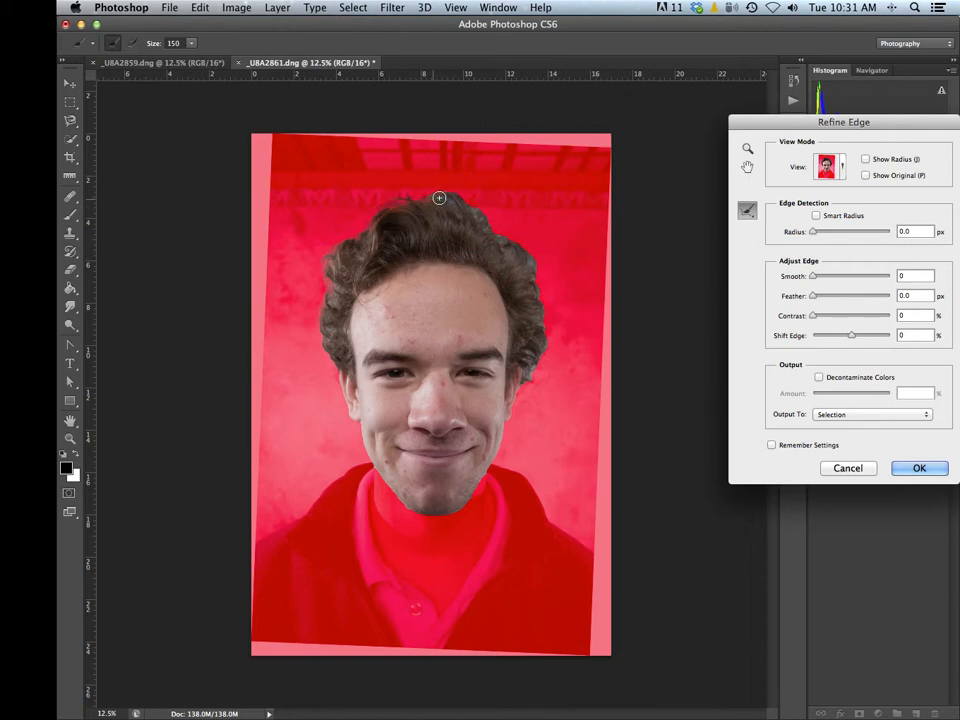
pyautogui.moveTo(439, 198)
pyautogui.mouseDown()
pyautogui.moveTo(459, 204)
pyautogui.moveTo(440, 192)
pyautogui.mouseUp()
pyautogui.moveTo(532, 264)
pyautogui.mouseDown()
pyautogui.moveTo(519, 240)
pyautogui.moveTo(499, 236)
pyautogui.moveTo(519, 242)
pyautogui.moveTo(534, 267)
pyautogui.mouseUp()
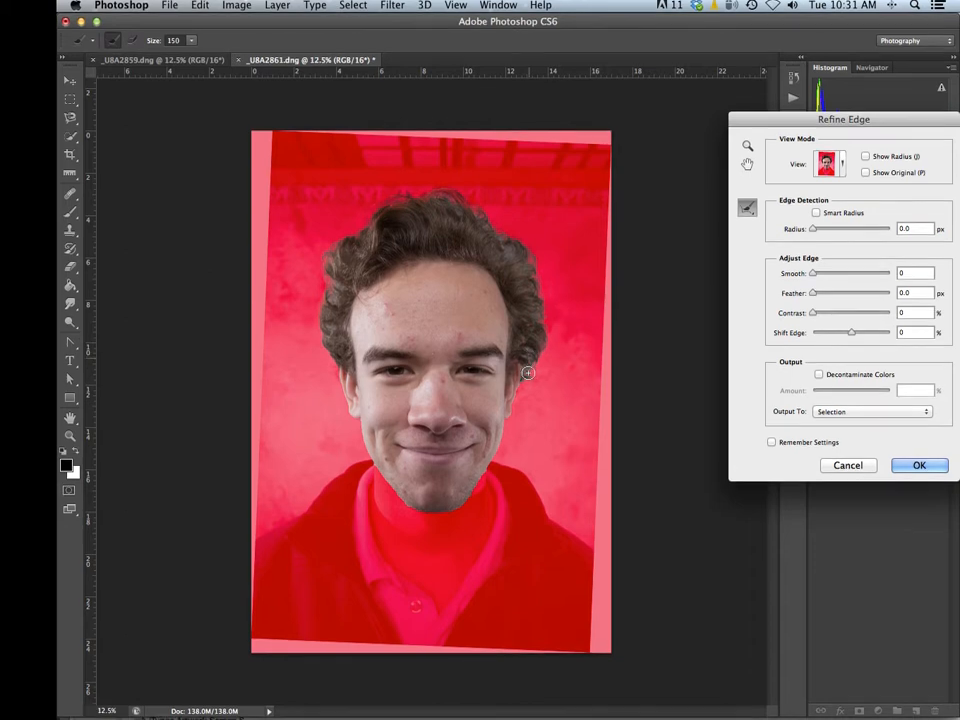
pyautogui.moveTo(529, 361); pyautogui.dragTo(527, 377)
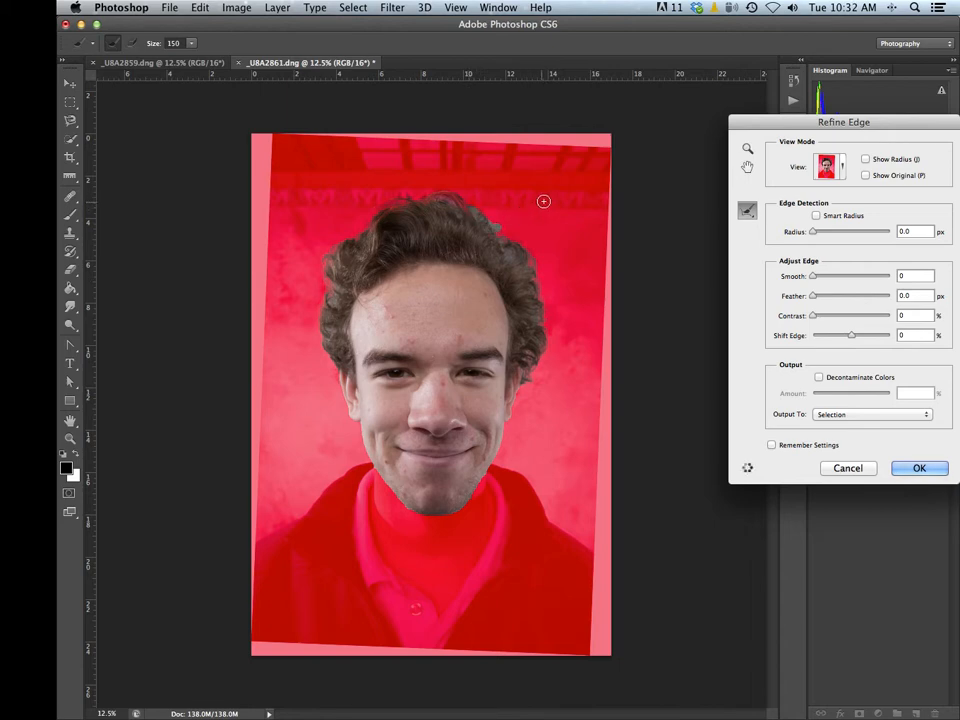
pyautogui.click(504, 235)
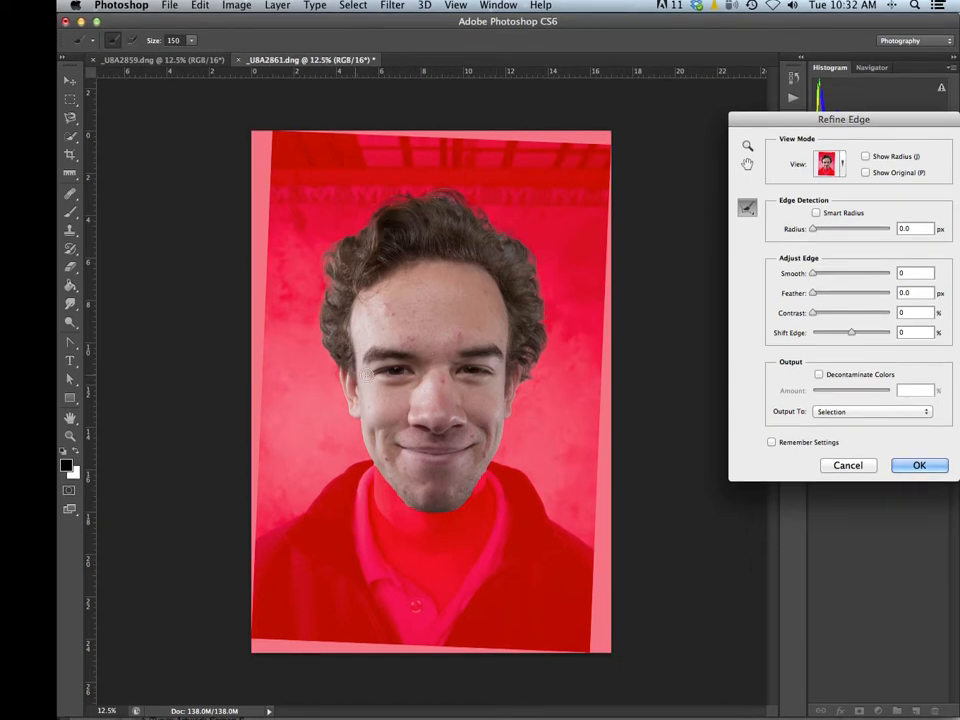
pyautogui.click(917, 464)
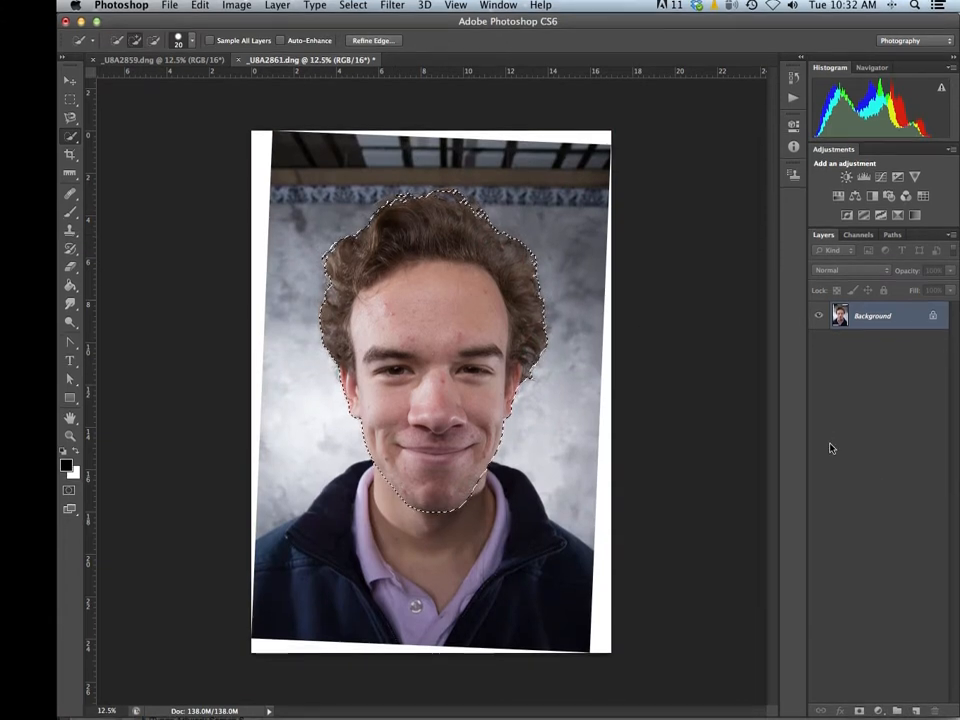
# Turn the head selection into a layer mask and smooth the mask along the jaw and chin with a black 69 px brush
pyautogui.click(860, 709)
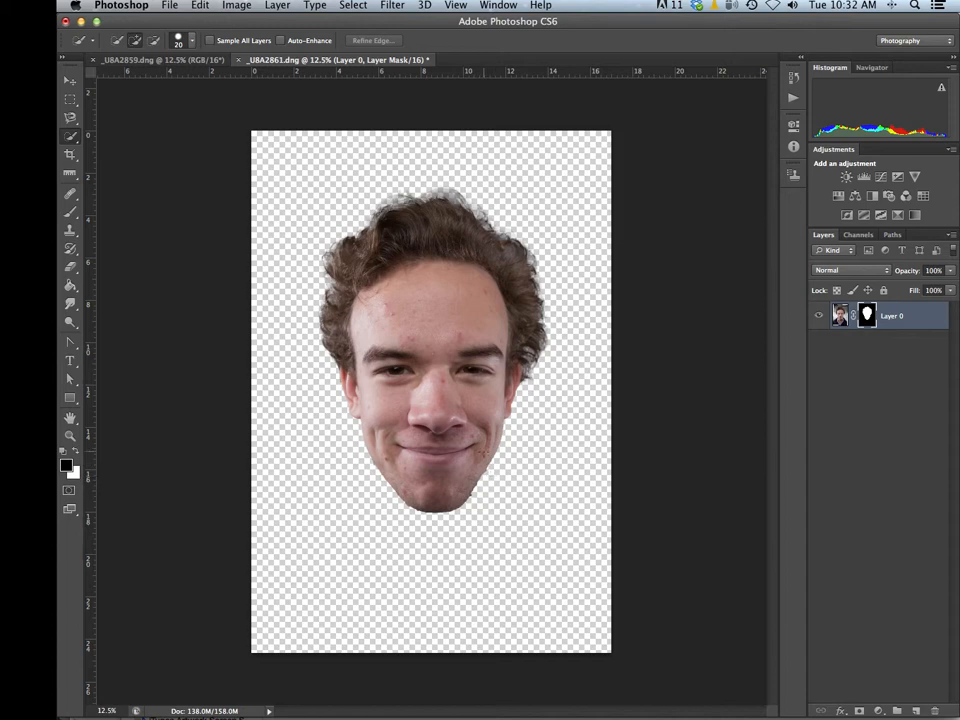
pyautogui.press('super+space')
pyautogui.moveTo(475, 479); pyautogui.dragTo(499, 521)
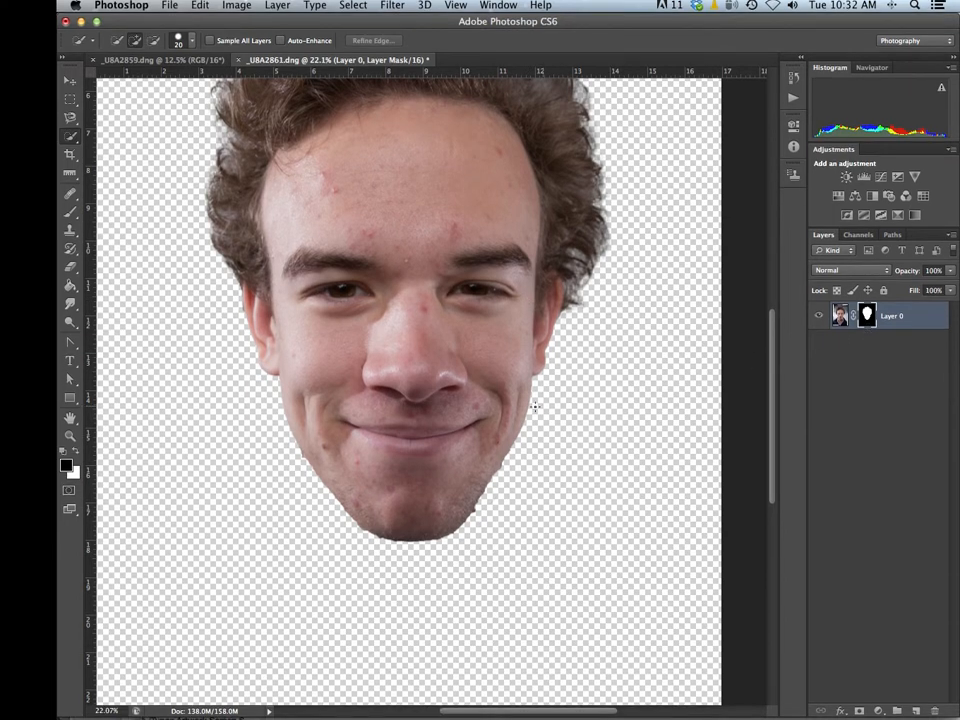
pyautogui.press('b')
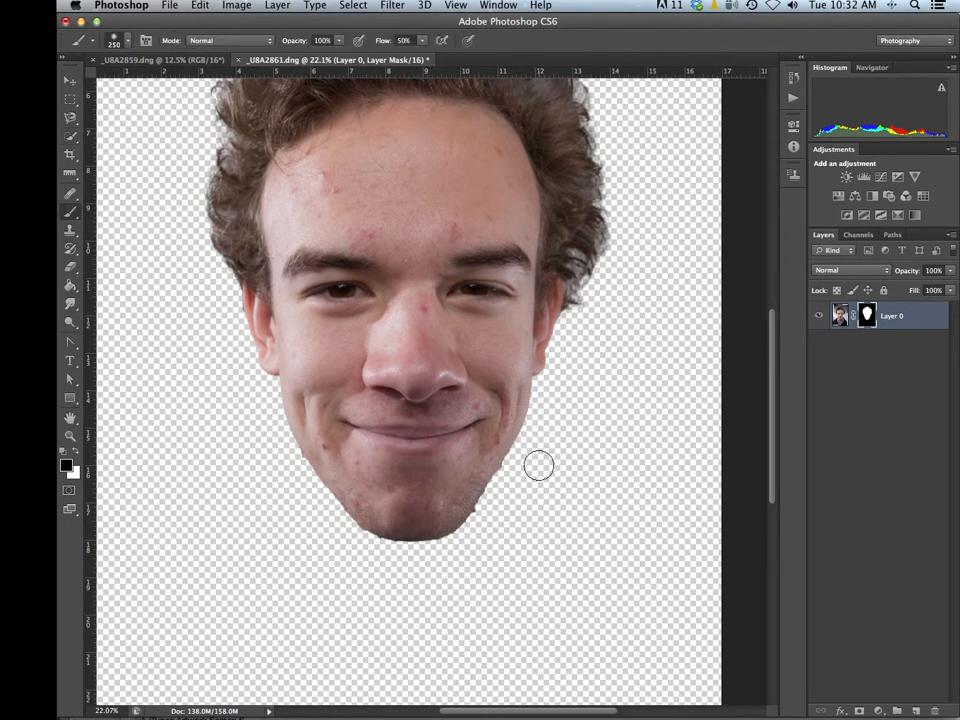
pyautogui.moveTo(544, 476); pyautogui.dragTo(545, 486)
pyautogui.moveTo(564, 469); pyautogui.dragTo(559, 474)
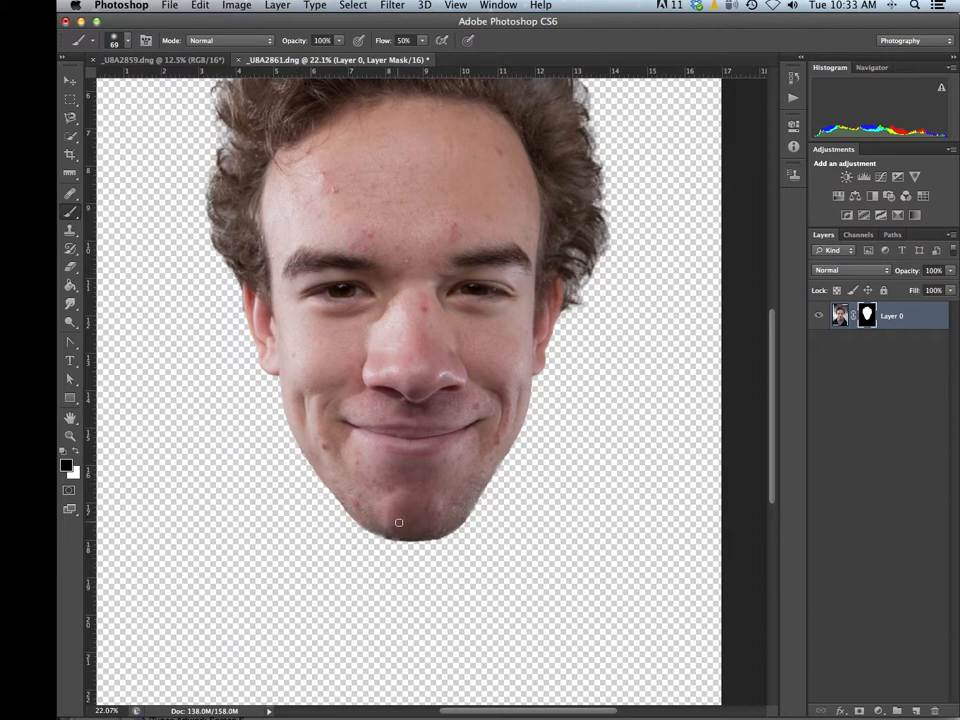
# Apply the layer mask to Layer 0 so the head cutout becomes permanent
pyautogui.press('x')
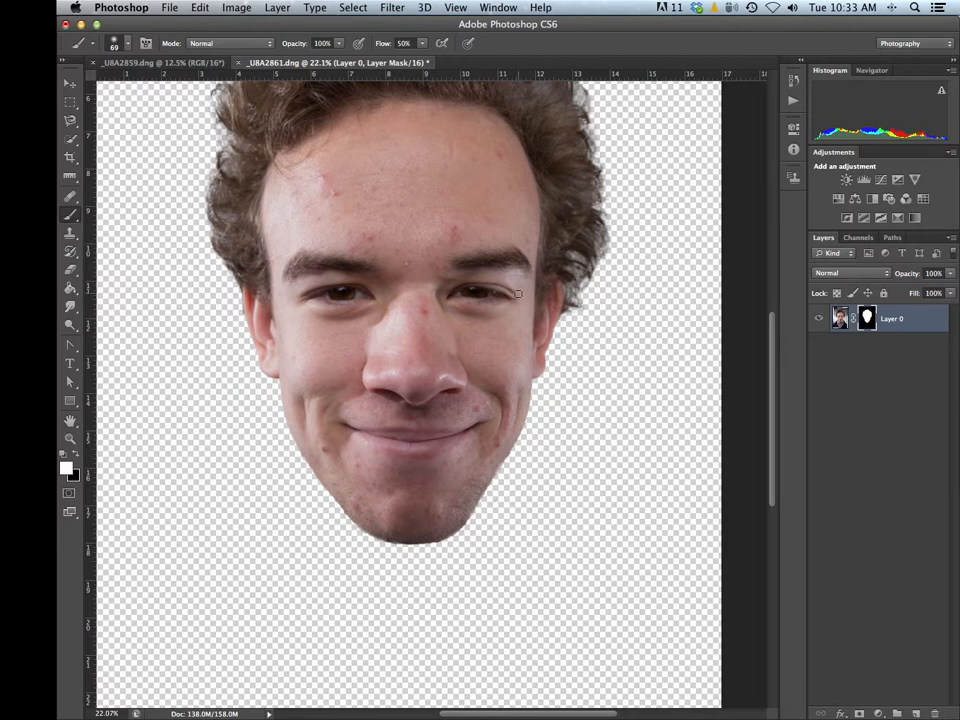
pyautogui.scroll(-2, 520, 298)
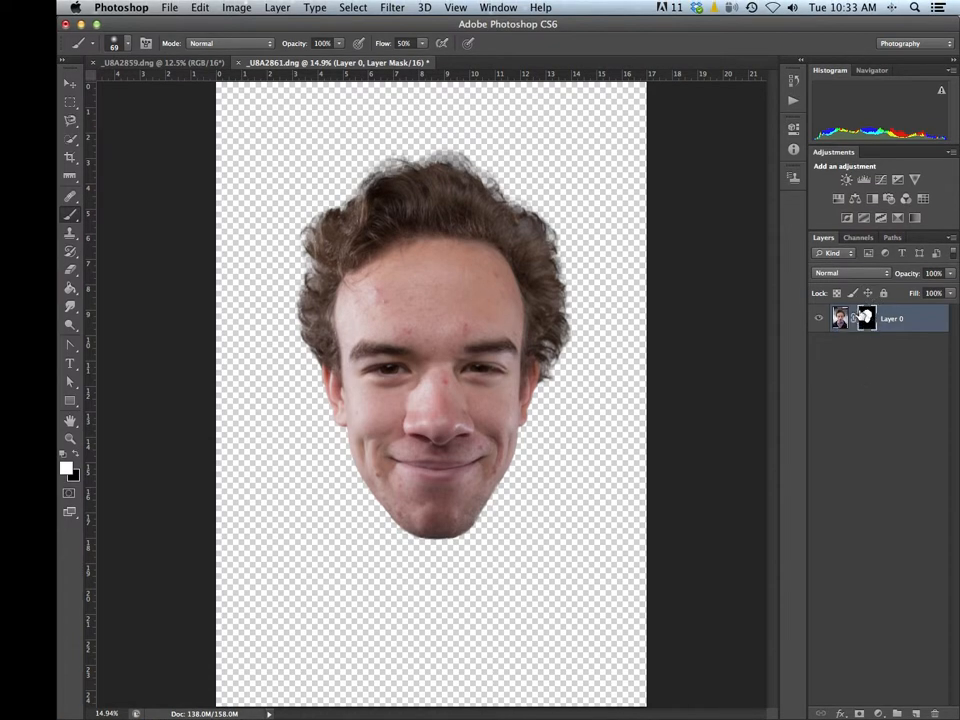
pyautogui.rightClick(863, 325)
pyautogui.rightClick(866, 318)
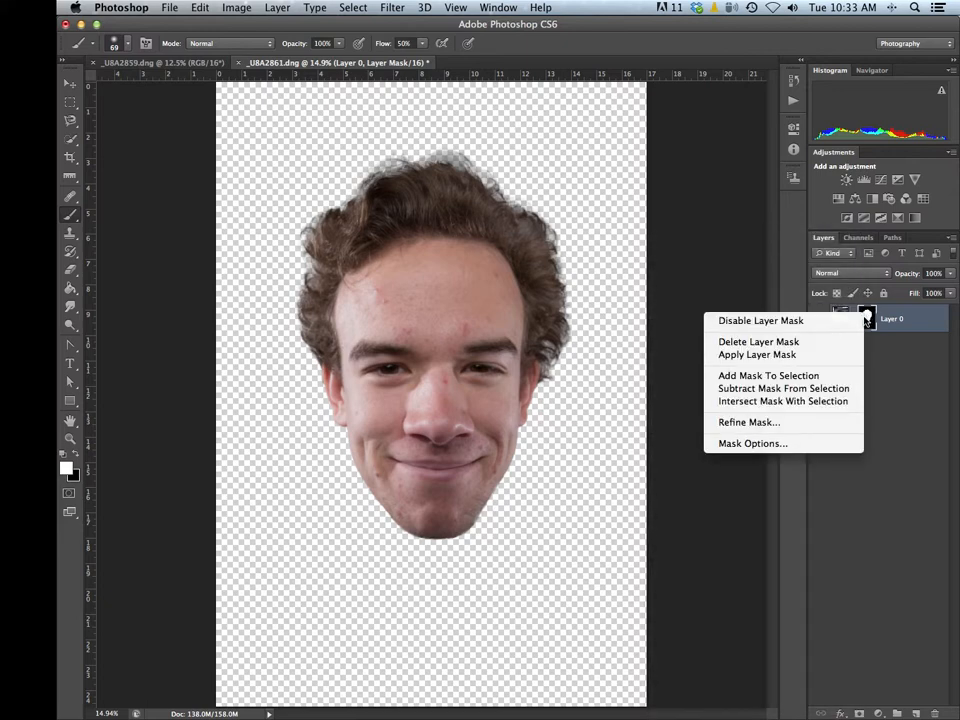
pyautogui.click(764, 356)
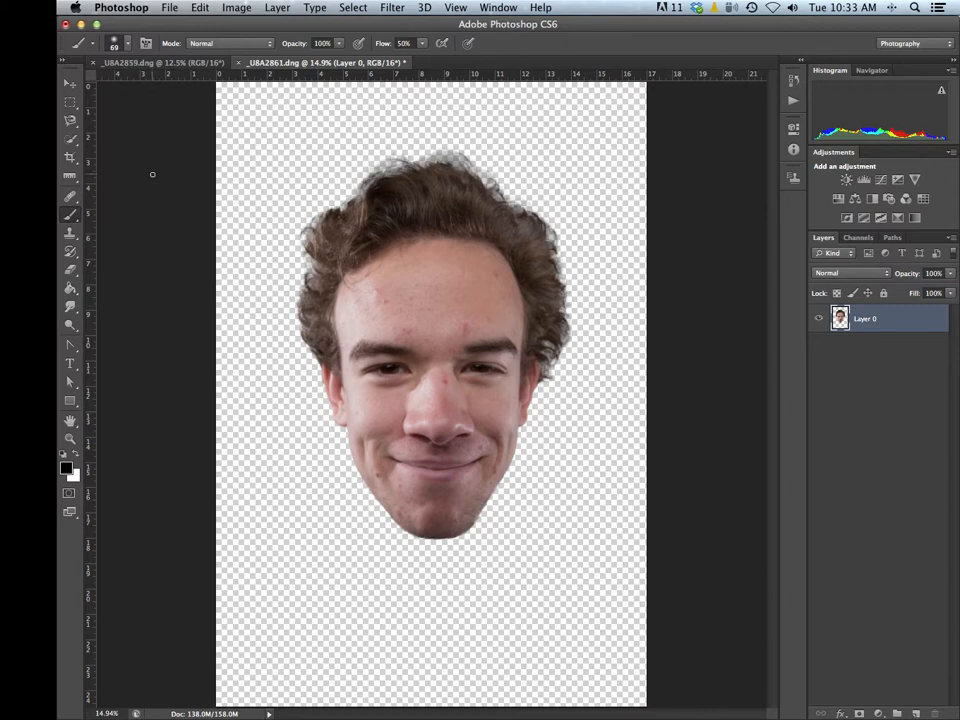
# Copy the image-left half of the head, split down the middle of the nose, onto a new layer
pyautogui.click(71, 104)
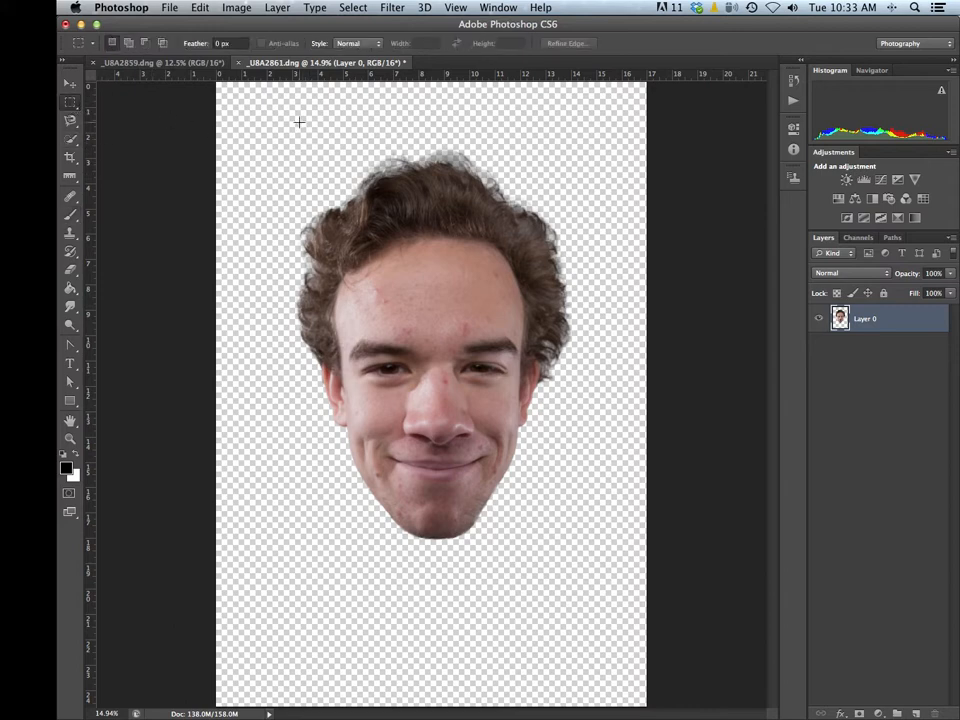
pyautogui.moveTo(287, 119); pyautogui.dragTo(441, 590)
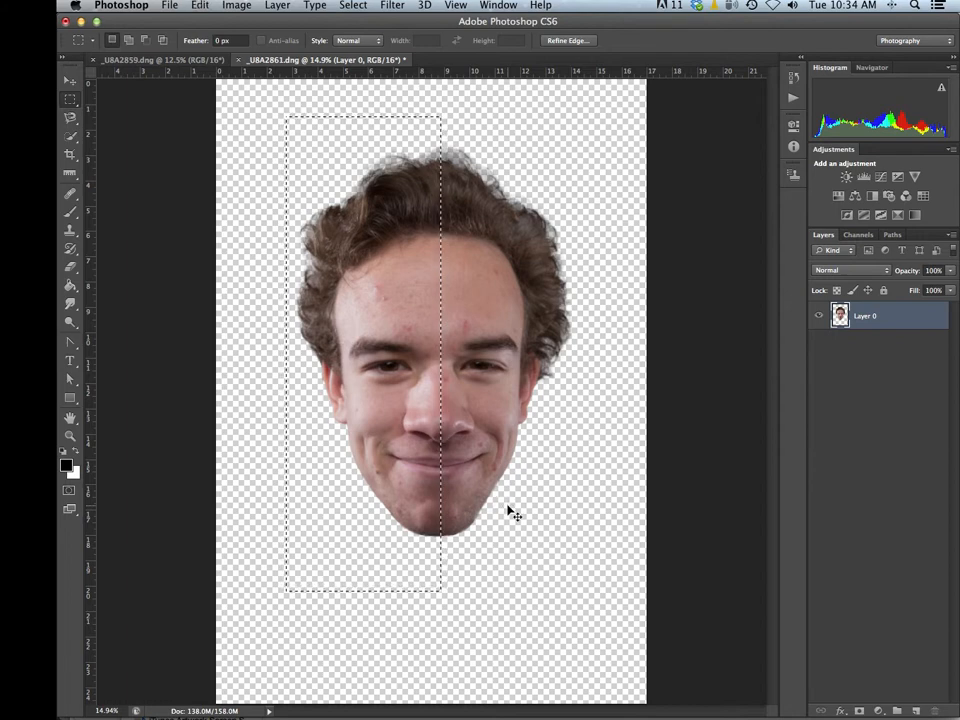
pyautogui.press('super+v')
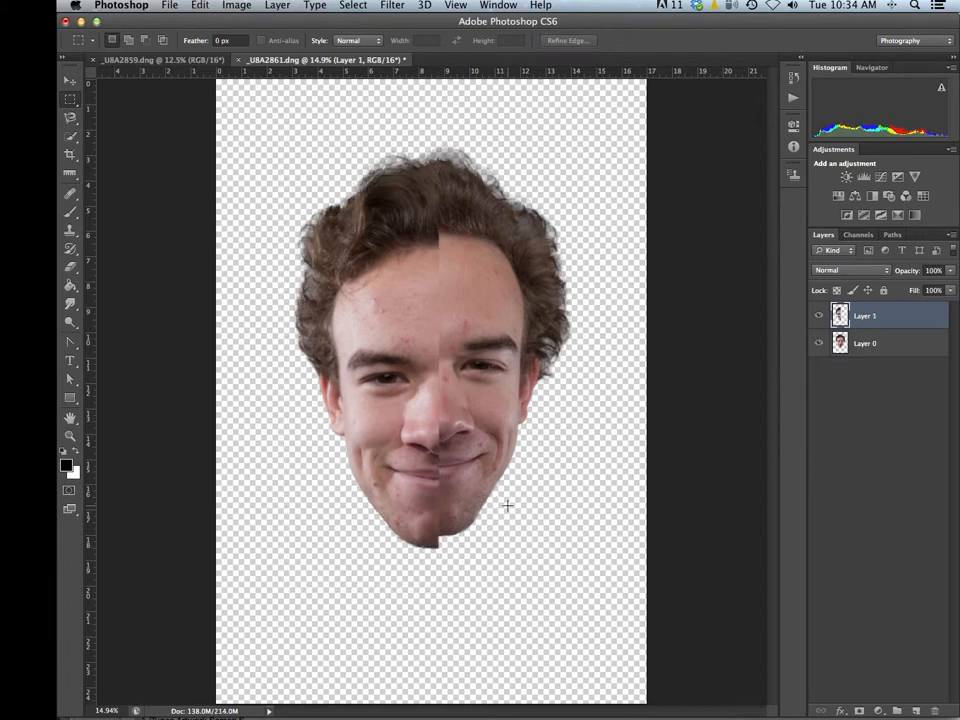
# Hide the full head on Layer 0 and move the half face slightly up to its original height
pyautogui.click(820, 347)
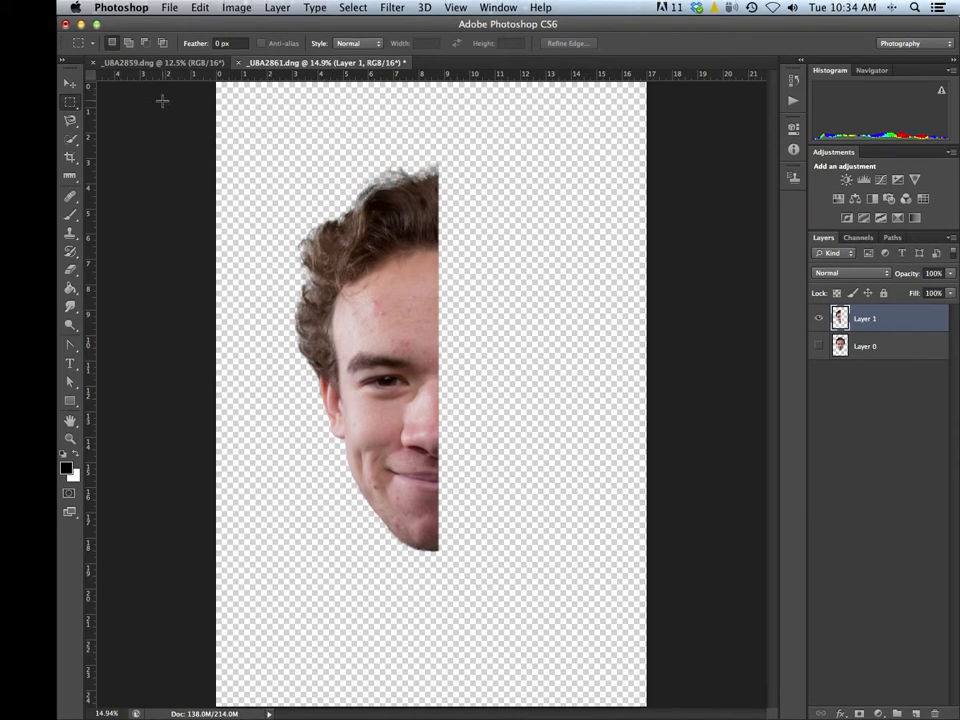
pyautogui.click(70, 82)
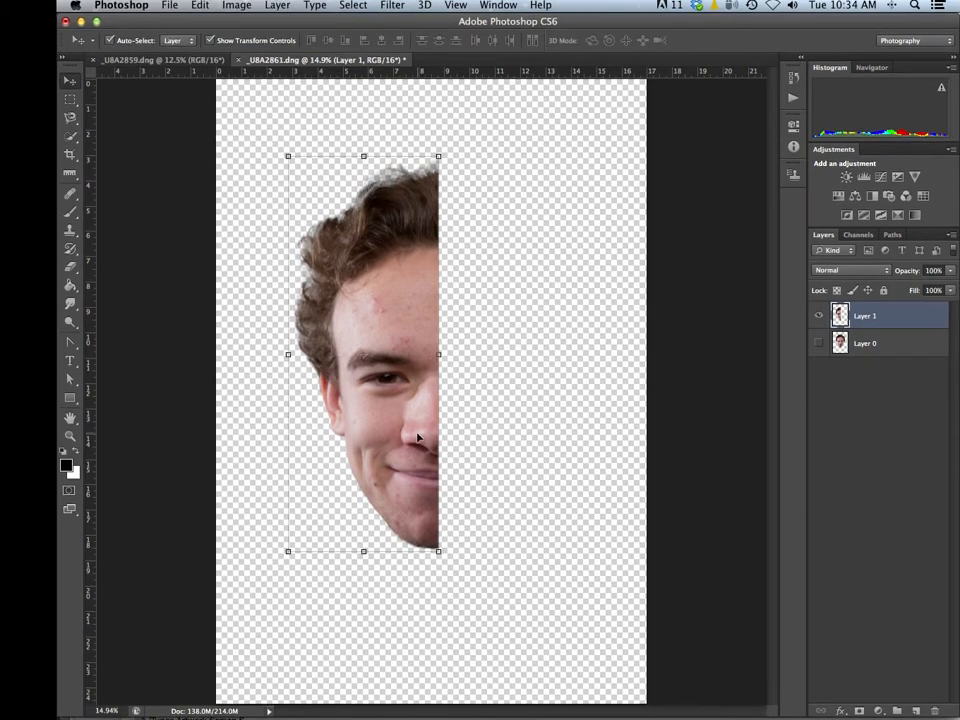
pyautogui.moveTo(420, 440); pyautogui.dragTo(423, 418)
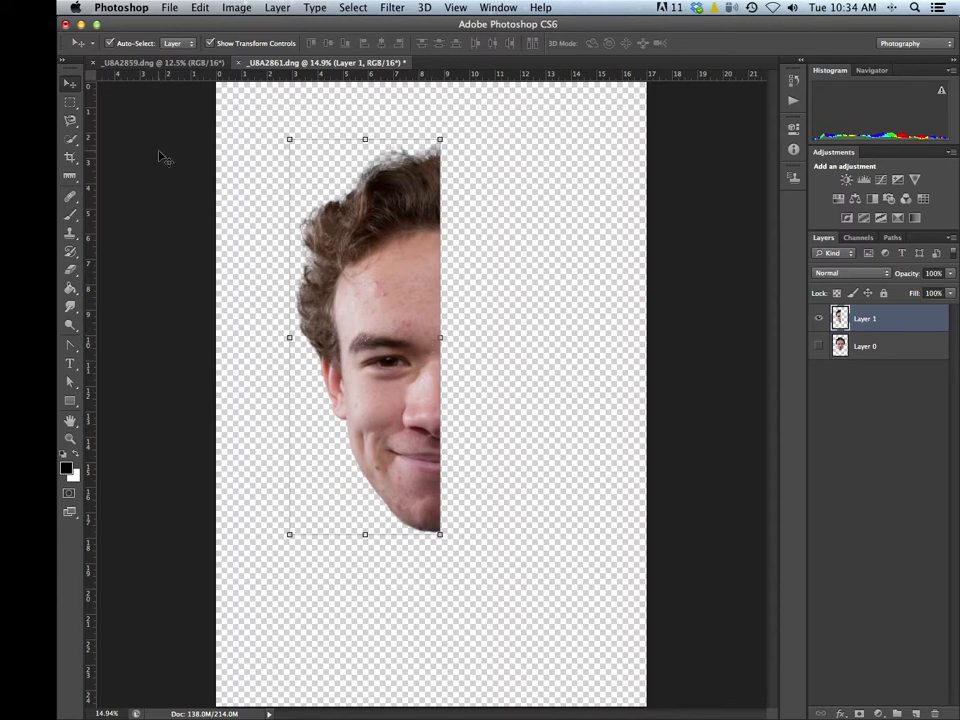
# Copy a rectangular area around the eye and eyebrow of the half face onto a new layer
pyautogui.click(70, 103)
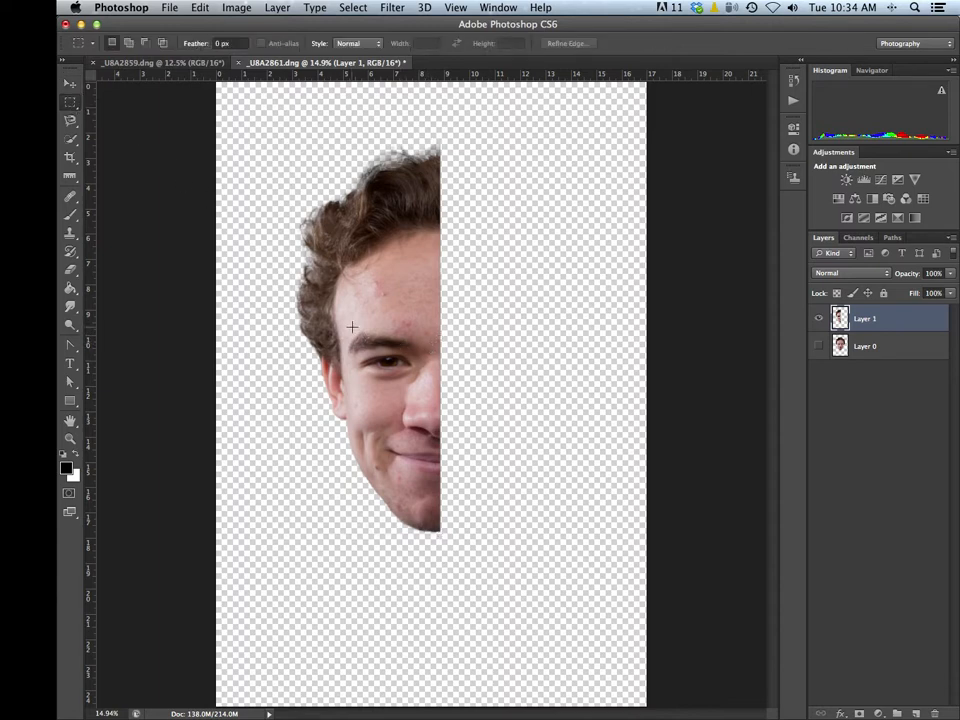
pyautogui.moveTo(345, 331); pyautogui.dragTo(421, 380)
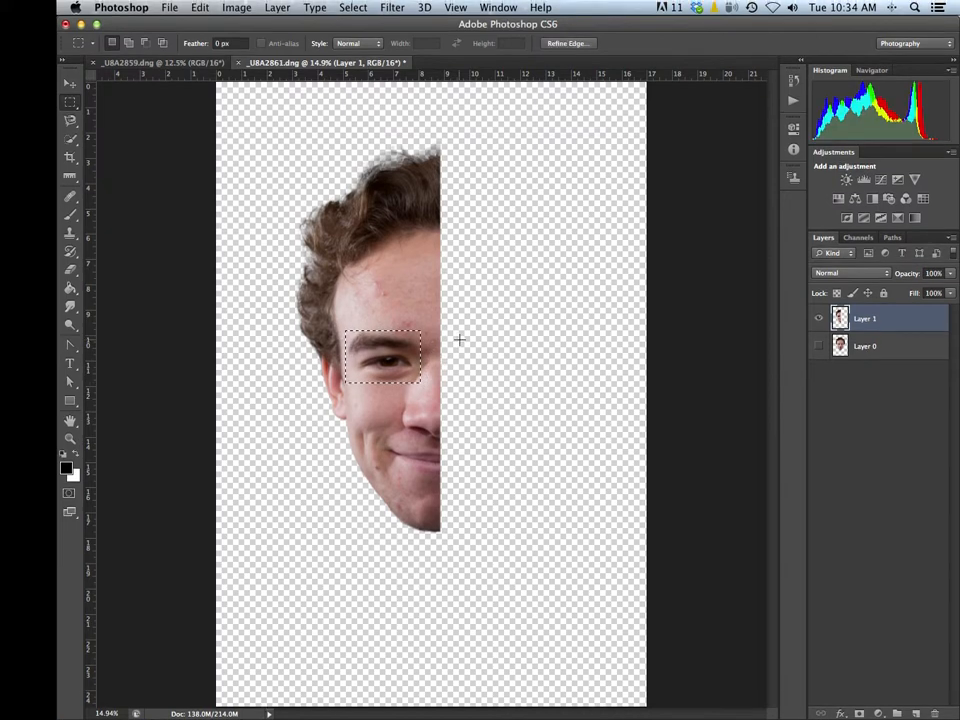
pyautogui.press('super+c')
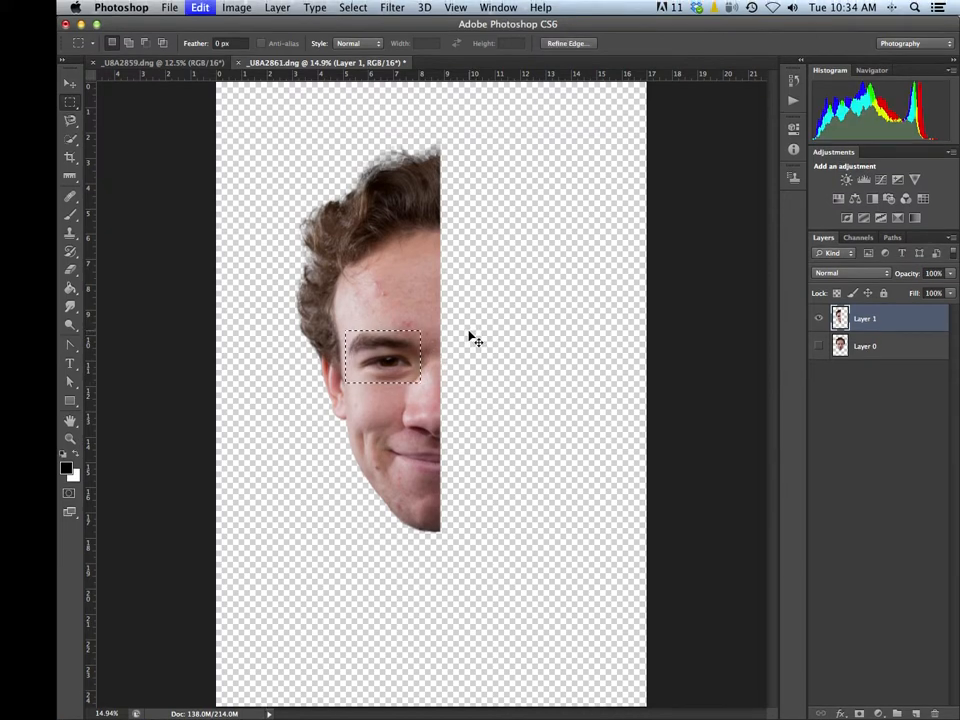
pyautogui.press('super+v')
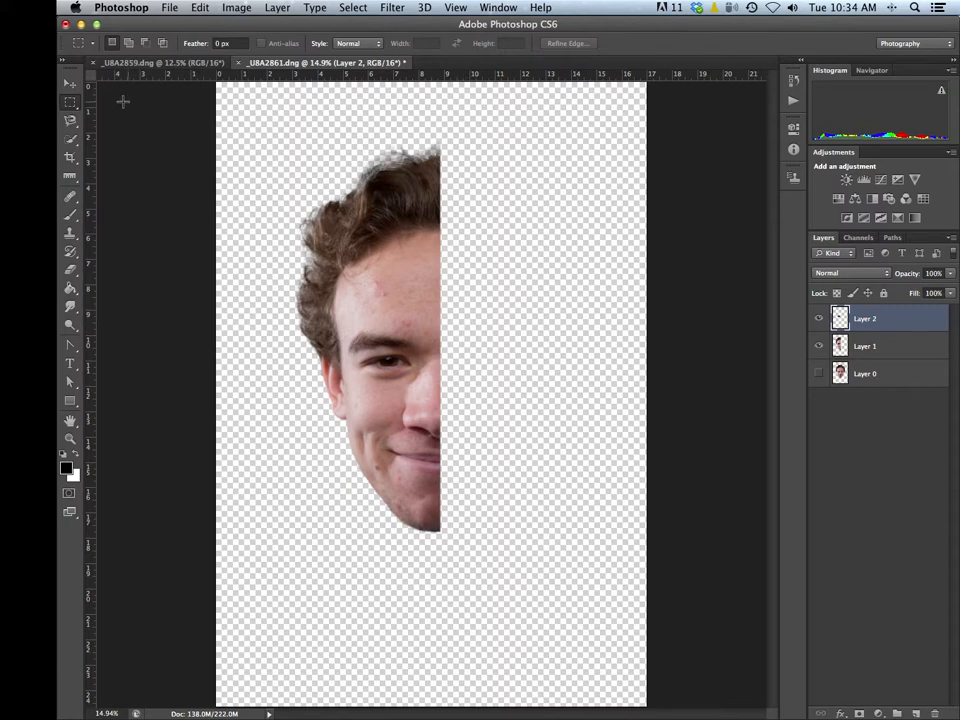
# Enlarge the copied eye and eyebrow to about 113% width and 124% height, keeping them over the original eye
pyautogui.click(70, 86)
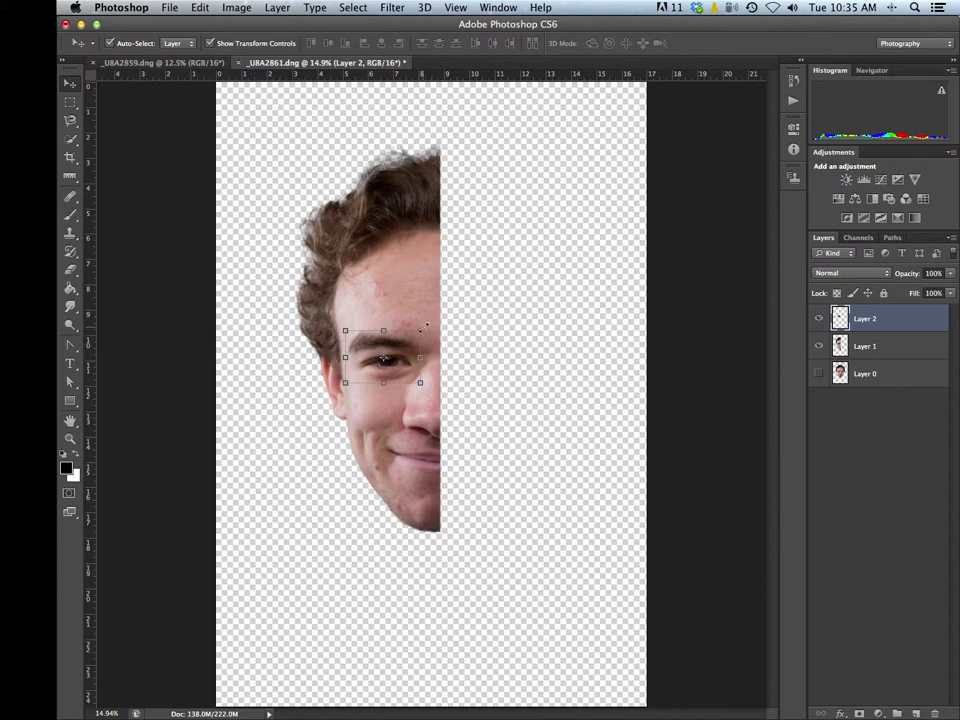
pyautogui.moveTo(421, 330); pyautogui.dragTo(427, 326)
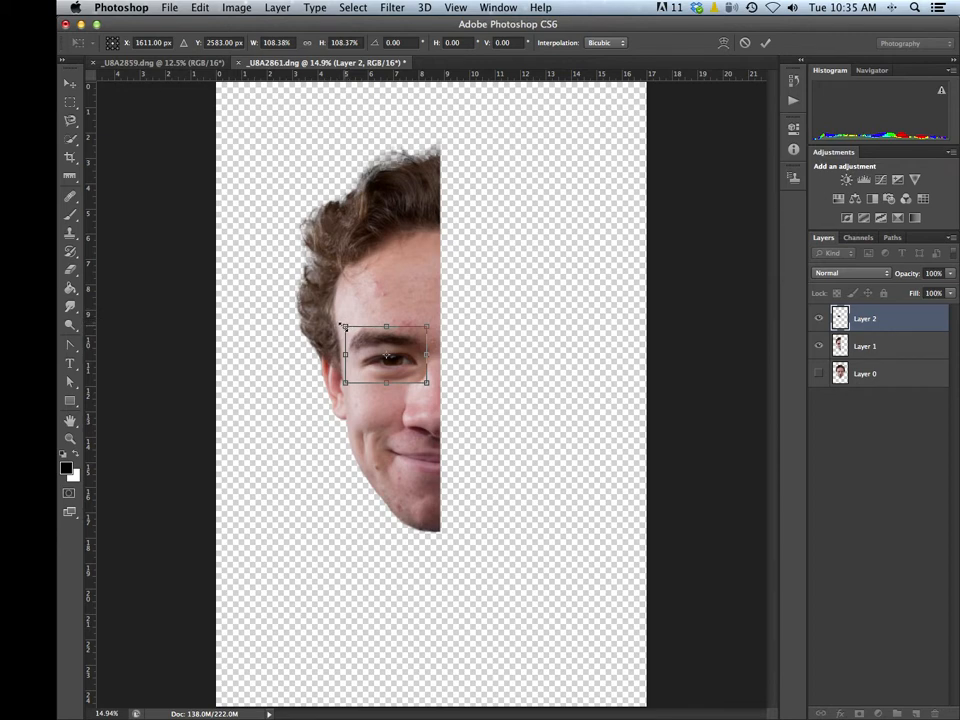
pyautogui.moveTo(344, 326); pyautogui.dragTo(341, 324)
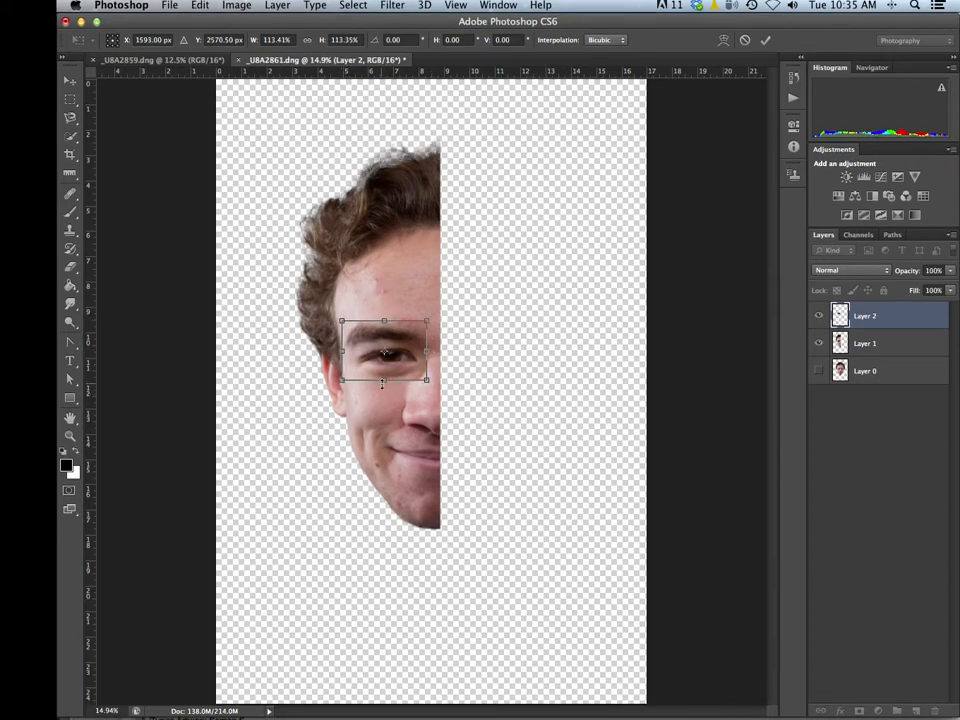
pyautogui.moveTo(382, 383); pyautogui.dragTo(383, 386)
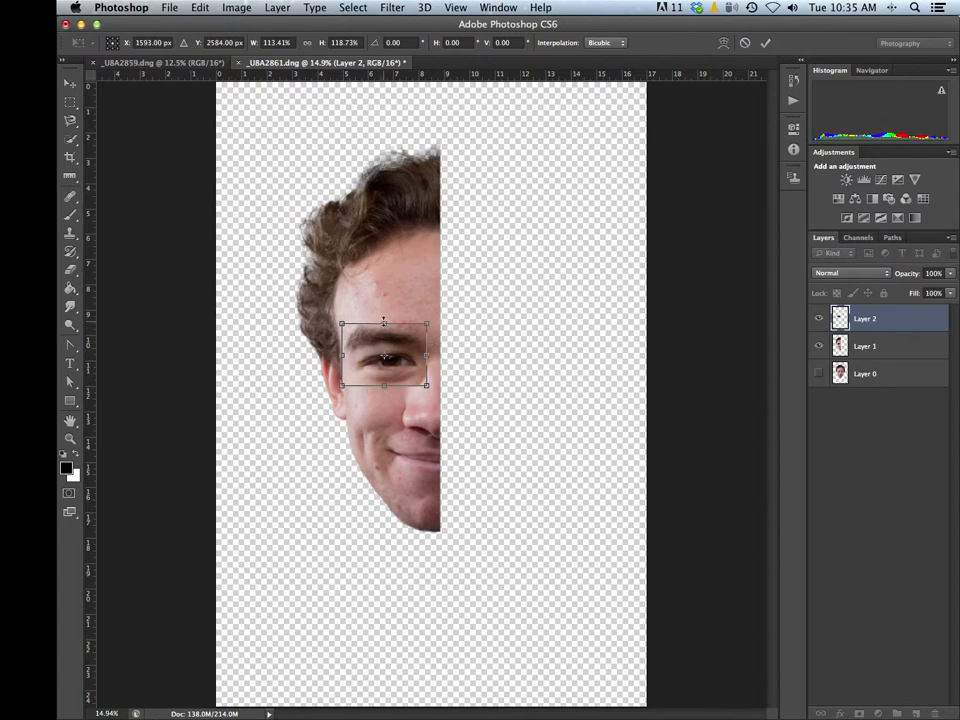
pyautogui.moveTo(383, 322); pyautogui.dragTo(384, 320)
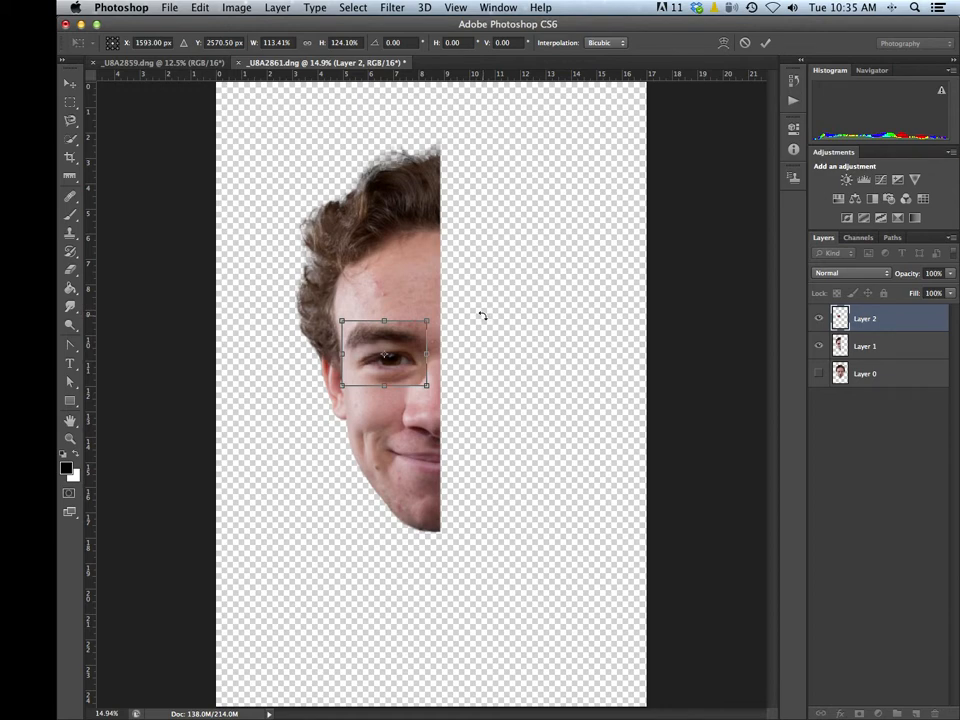
pyautogui.press('Return')
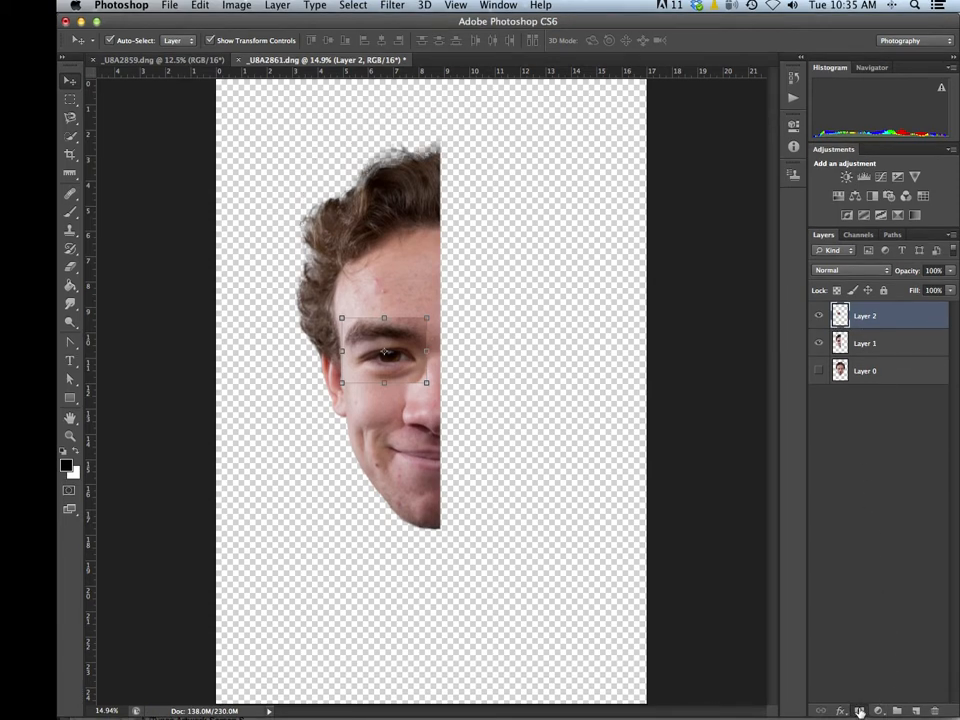
# Blend the enlarged eye's edges with a layer mask painted in black using a 162 px brush, and merge it down into Layer 1
pyautogui.click(858, 708)
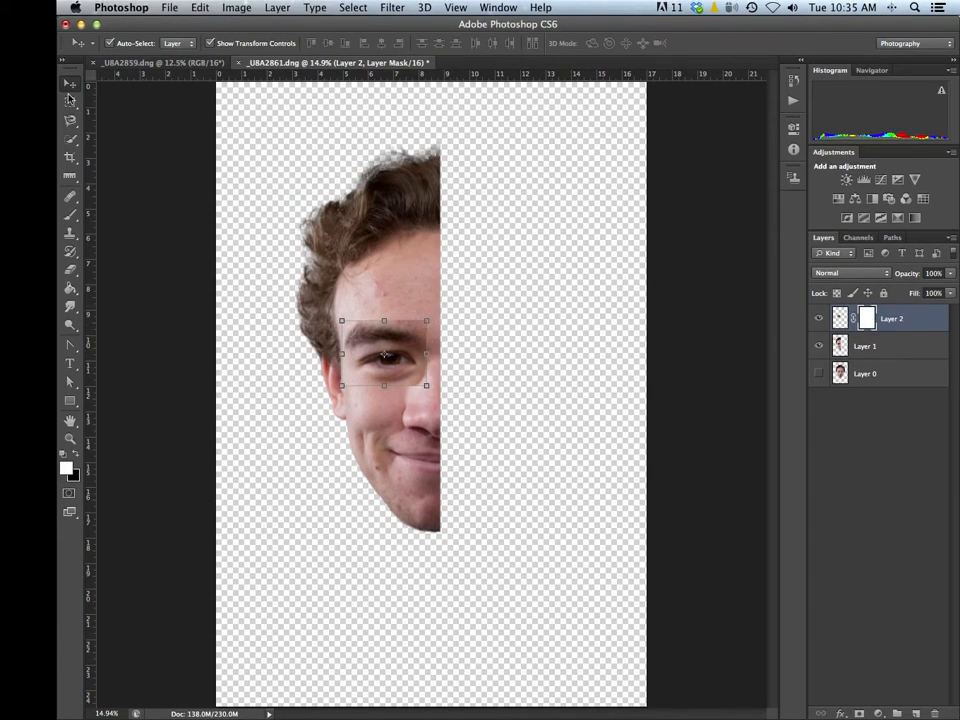
pyautogui.press('b')
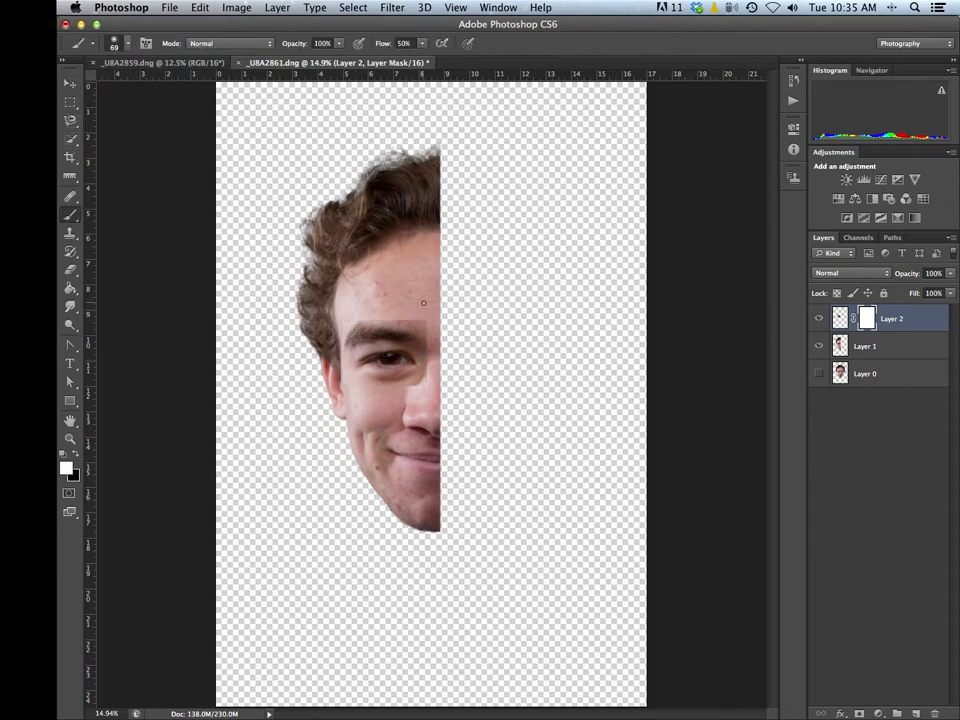
pyautogui.keyDown('ctrl'); pyautogui.keyDown('alt'); pyautogui.moveTo(427, 301); pyautogui.dragTo(428, 300); pyautogui.keyUp('alt'); pyautogui.keyUp('ctrl')
pyautogui.press('x')
pyautogui.click(361, 310)
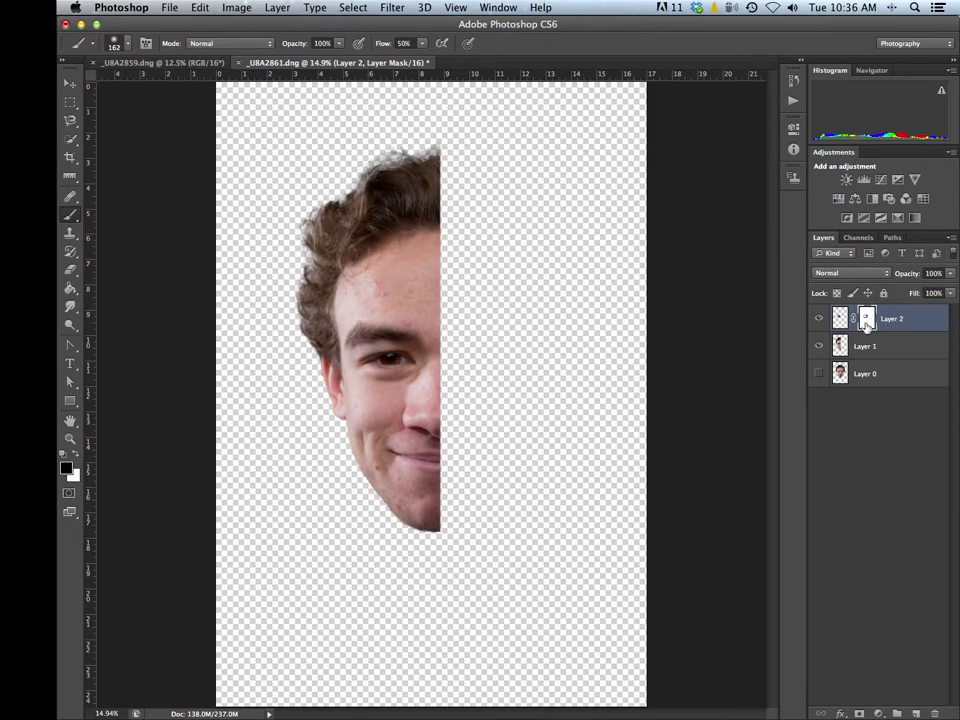
pyautogui.click(952, 239)
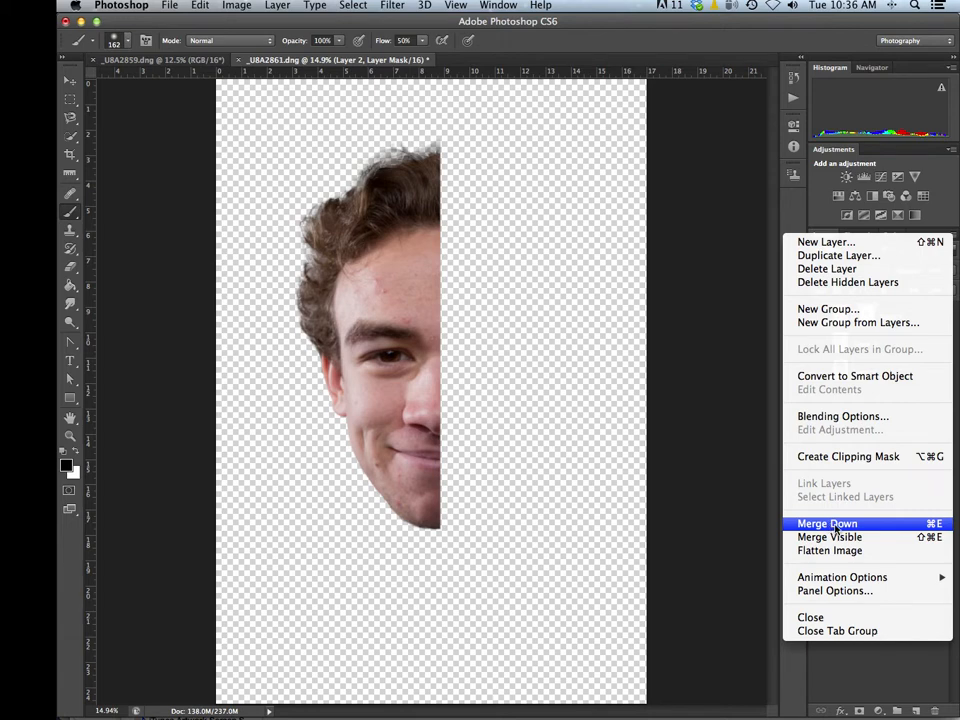
pyautogui.click(828, 524)
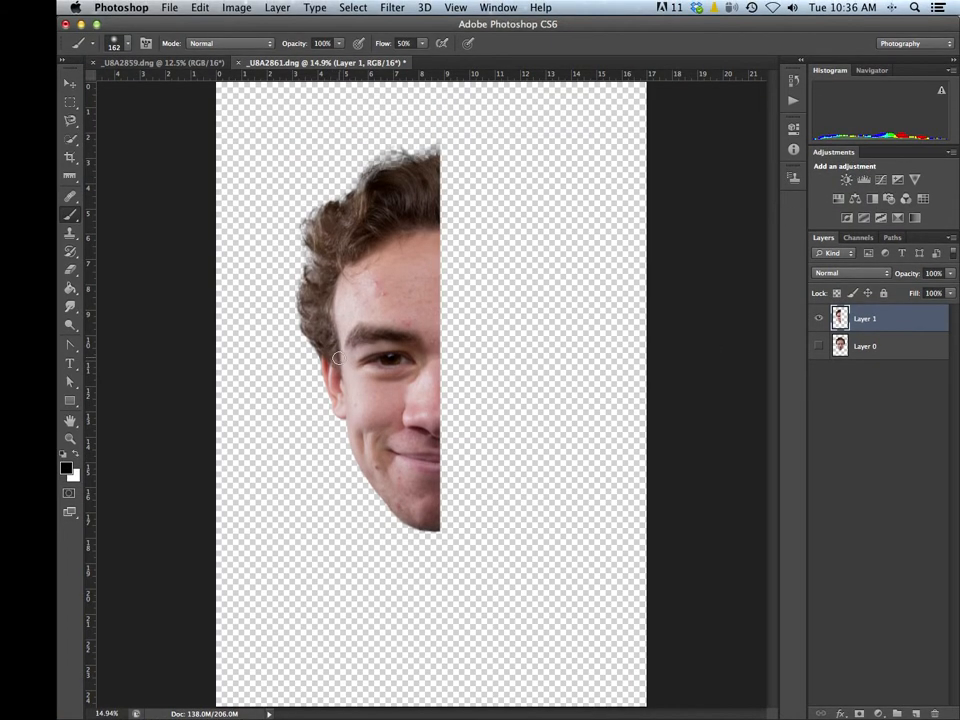
# Retouch the skin beside and below the eye on the cheek with the Healing Brush enlarged to 96 px
pyautogui.moveTo(356, 332); pyautogui.dragTo(409, 384)
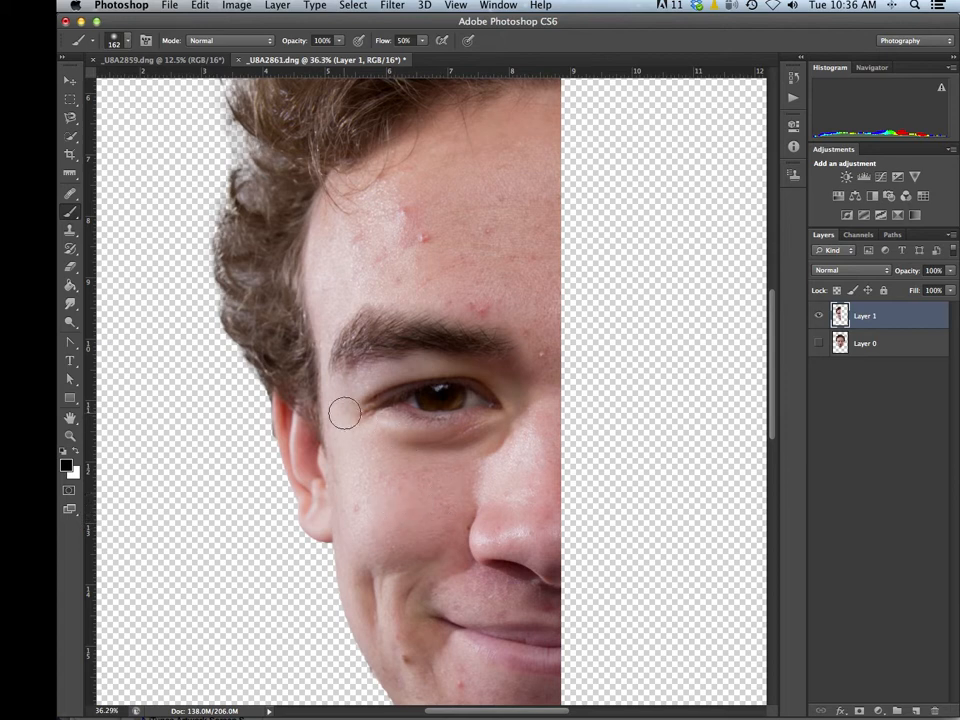
pyautogui.press('j')
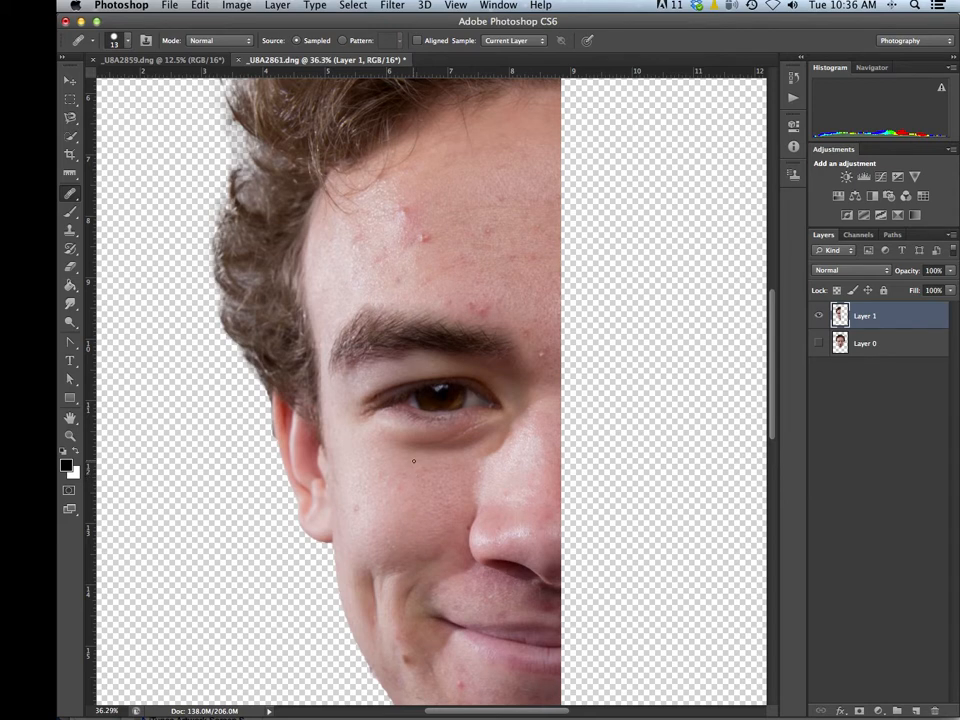
pyautogui.moveTo(411, 459)
pyautogui.mouseDown()
pyautogui.moveTo(431, 467)
pyautogui.moveTo(428, 485)
pyautogui.moveTo(426, 471)
pyautogui.mouseUp()
pyautogui.click(362, 459)
pyautogui.click(375, 491)
pyautogui.keyDown('alt'); pyautogui.click(357, 476); pyautogui.keyUp('alt')
pyautogui.moveTo(338, 426)
pyautogui.mouseDown()
pyautogui.moveTo(354, 452)
pyautogui.moveTo(341, 435)
pyautogui.mouseUp()
pyautogui.keyDown('alt'); pyautogui.click(343, 474); pyautogui.keyUp('alt')
pyautogui.keyDown('alt'); pyautogui.click(383, 498); pyautogui.keyUp('alt')
pyautogui.click(383, 530)
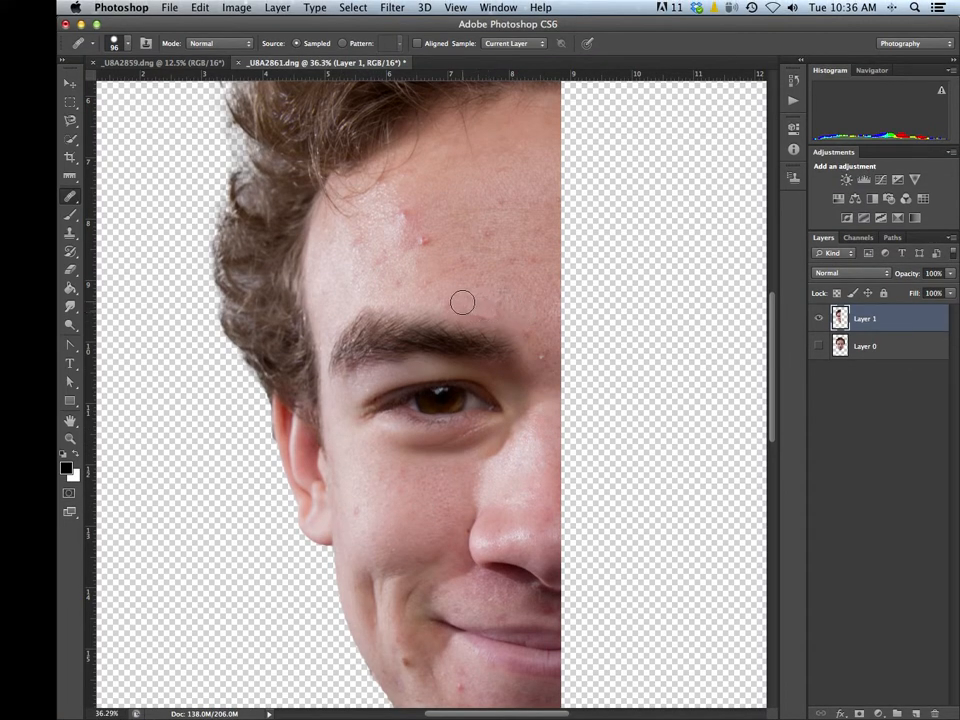
# Heal the red blemishes above the eyebrow and across the forehead, sampling clean skin next to each spot
pyautogui.keyDown('alt'); pyautogui.click(452, 292); pyautogui.keyUp('alt')
pyautogui.click(473, 311)
pyautogui.keyDown('alt'); pyautogui.click(454, 291); pyautogui.keyUp('alt')
pyautogui.click(491, 282)
pyautogui.click(485, 239)
pyautogui.keyDown('alt'); pyautogui.click(443, 226); pyautogui.keyUp('alt')
pyautogui.click(424, 238)
pyautogui.keyDown('alt'); pyautogui.click(426, 199); pyautogui.keyUp('alt')
pyautogui.click(404, 212)
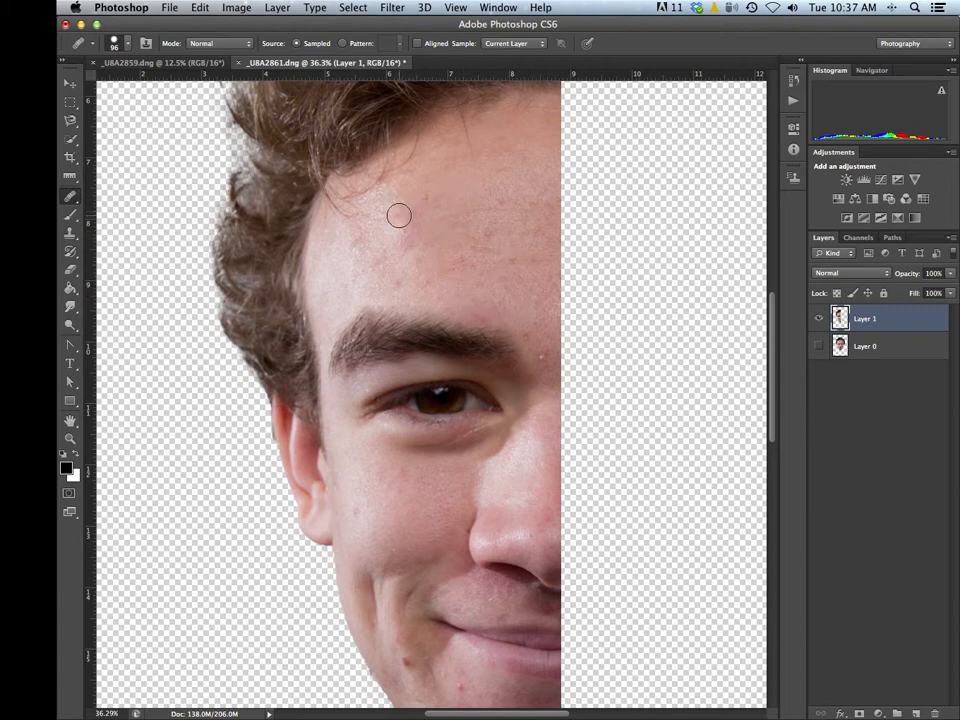
# Heal the remaining forehead redness and the spots near the temple and between the eyebrows with the Healing Brush
pyautogui.keyDown('alt'); pyautogui.click(441, 222); pyautogui.keyUp('alt')
pyautogui.click(400, 227)
pyautogui.keyDown('alt'); pyautogui.click(530, 319); pyautogui.keyUp('alt')
pyautogui.click(72, 202)
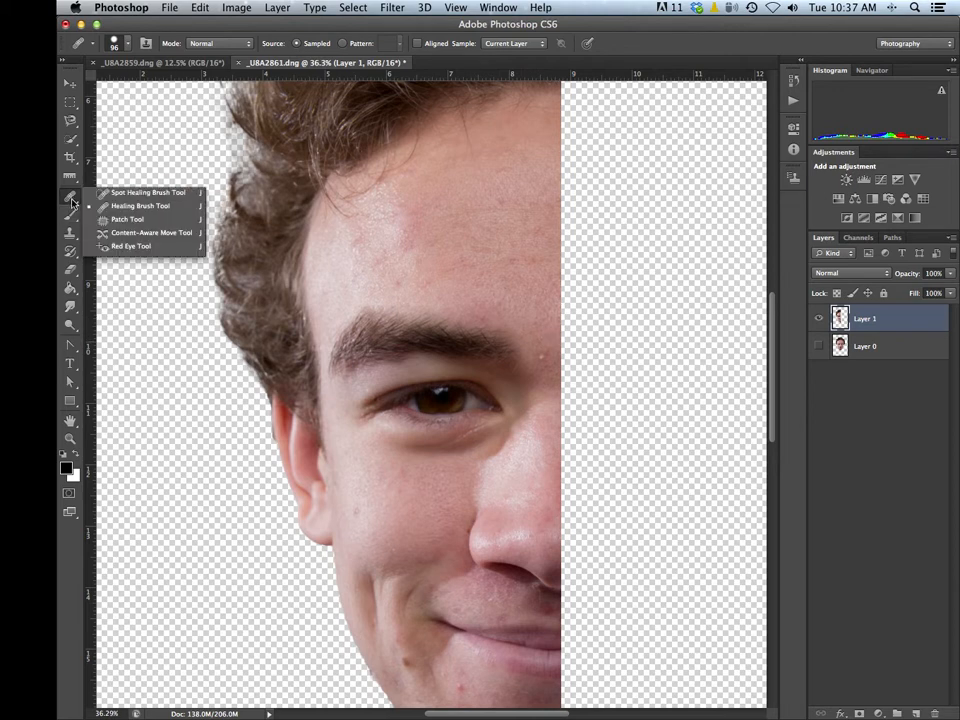
pyautogui.click(129, 207)
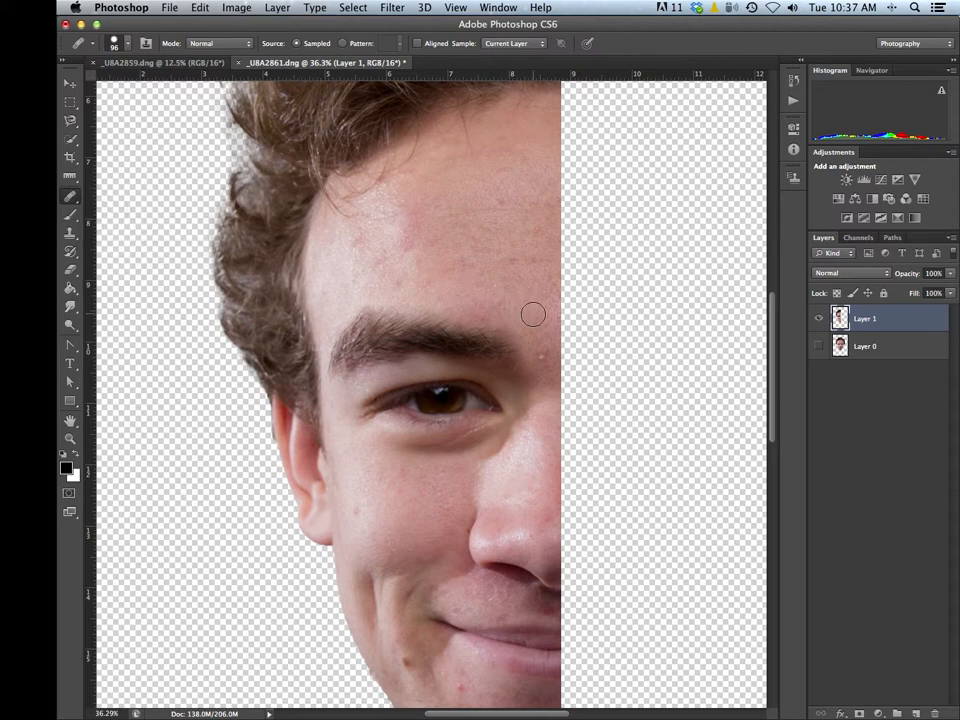
pyautogui.moveTo(539, 303); pyautogui.dragTo(527, 301)
pyautogui.click(356, 252)
pyautogui.click(384, 257)
pyautogui.click(361, 247)
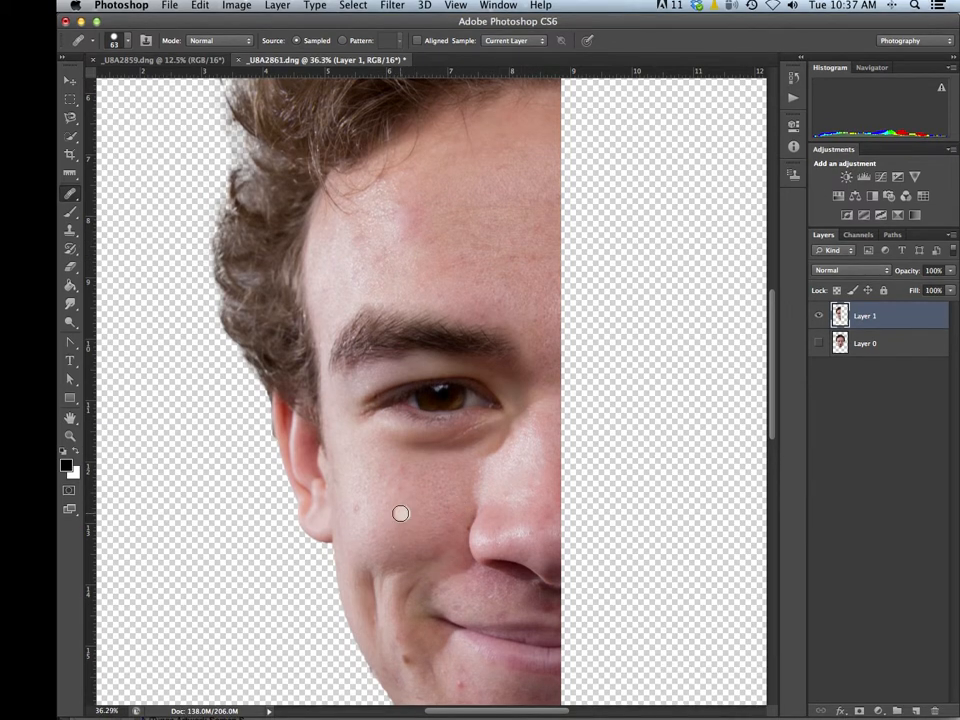
# Remove the small blemishes on the cheek between the ear and nose with a 63 px Healing Brush
pyautogui.keyDown('alt'); pyautogui.click(367, 498); pyautogui.keyUp('alt')
pyautogui.moveTo(359, 507); pyautogui.dragTo(356, 514)
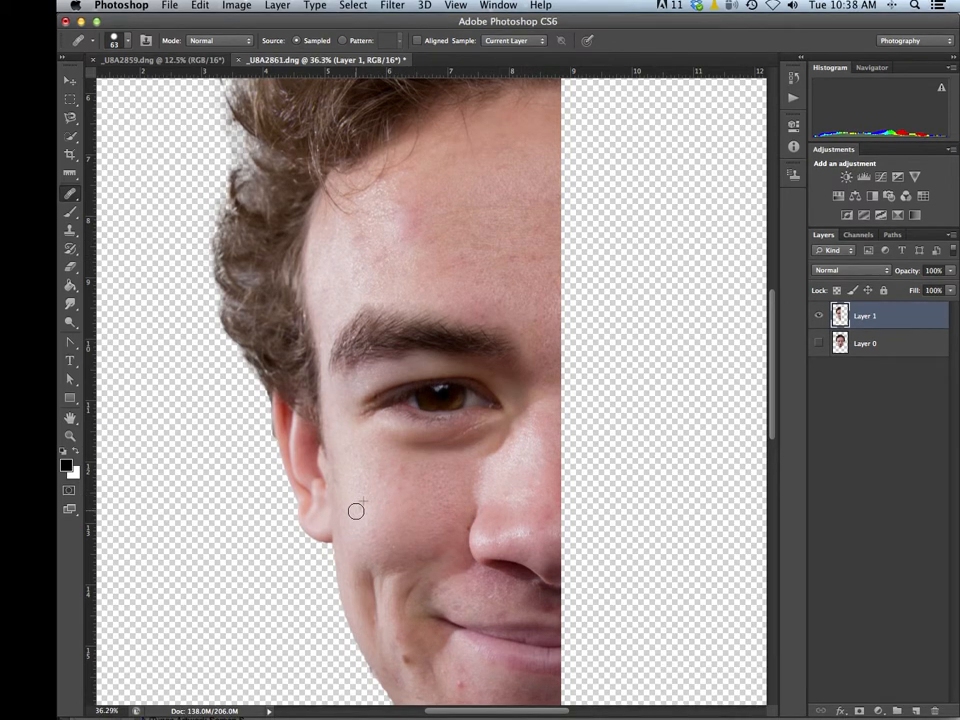
pyautogui.click(440, 537)
pyautogui.keyDown('alt'); pyautogui.click(401, 498); pyautogui.keyUp('alt')
pyautogui.click(402, 486)
# Heal the red spots below the corner of the mouth and on the chin, sampling nearby clean skin
pyautogui.keyDown('alt'); pyautogui.click(476, 681); pyautogui.keyUp('alt')
pyautogui.click(461, 683)
pyautogui.scroll(-10, 467, 596)
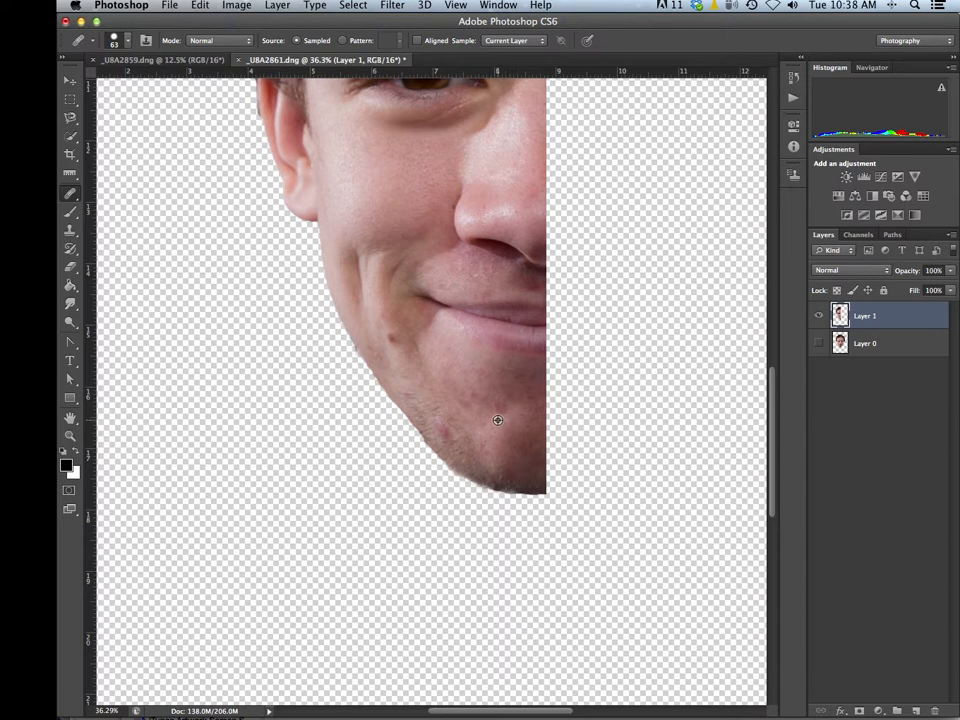
pyautogui.keyDown('alt'); pyautogui.click(497, 419); pyautogui.keyUp('alt')
pyautogui.click(530, 437)
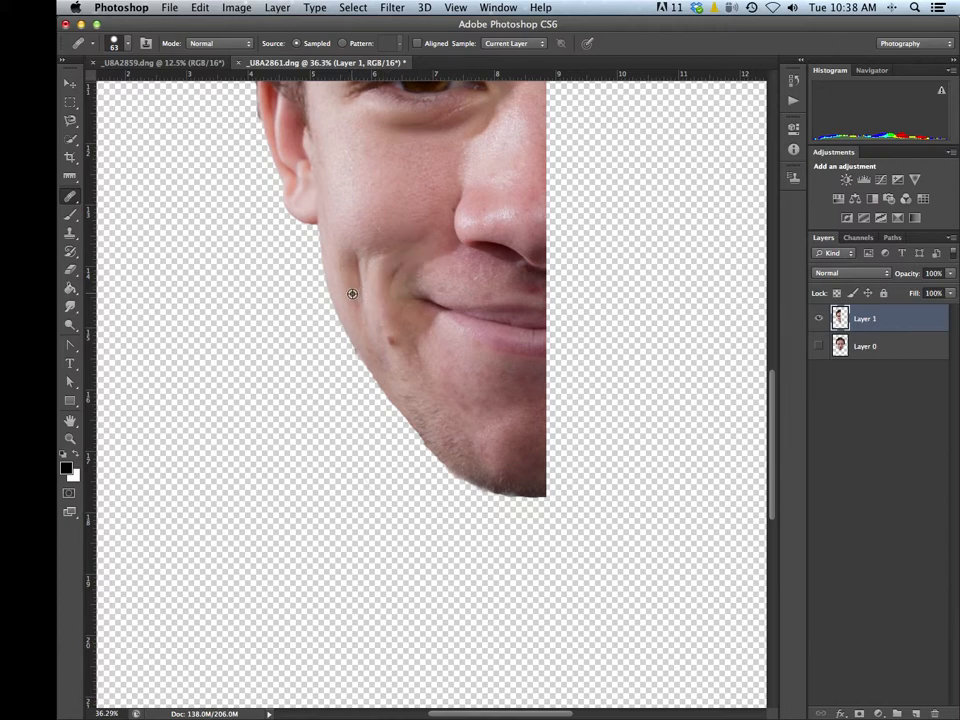
# Brighten the iris with the Dodge Tool using the Midtones range at 50% exposure
pyautogui.keyDown('alt'); pyautogui.click(352, 294); pyautogui.keyUp('alt')
pyautogui.moveTo(441, 189); pyautogui.dragTo(450, 418)
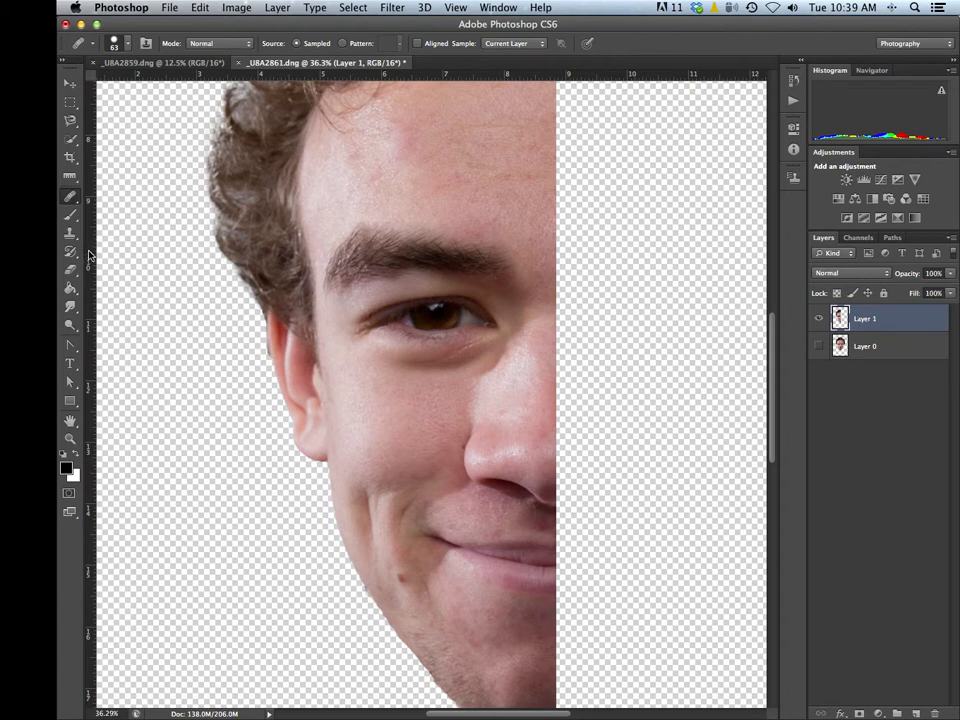
pyautogui.click(71, 326)
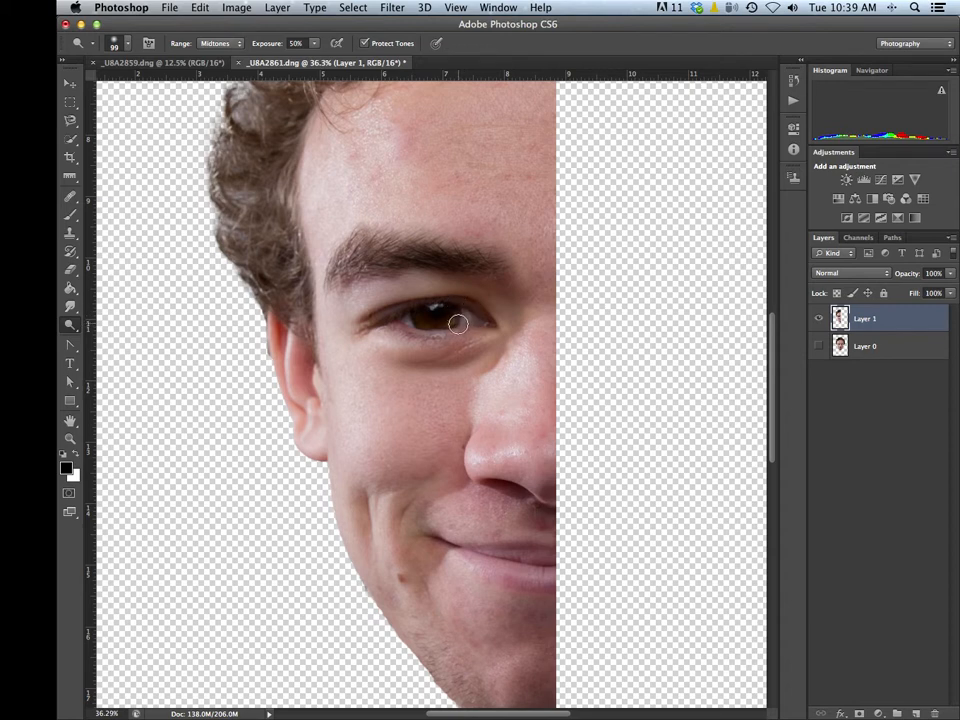
pyautogui.moveTo(456, 319)
pyautogui.mouseDown()
pyautogui.moveTo(420, 319)
pyautogui.moveTo(459, 310)
pyautogui.moveTo(424, 315)
pyautogui.mouseUp()
# Dodge the eye with the range set to Highlights, and again with the range set back to Midtones
pyautogui.click(237, 45)
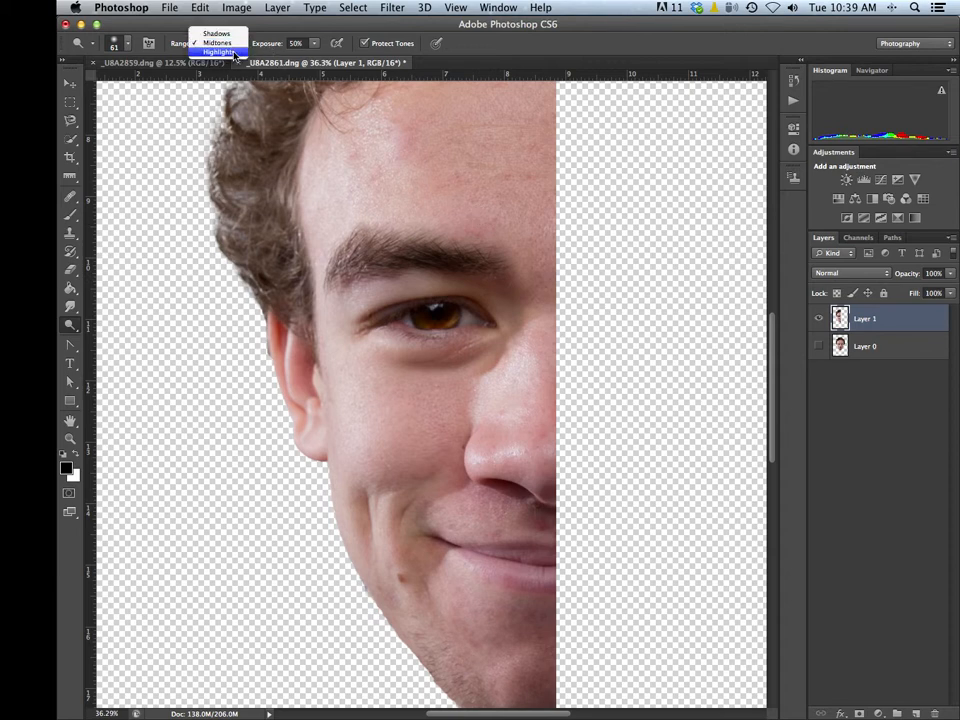
pyautogui.click(219, 52)
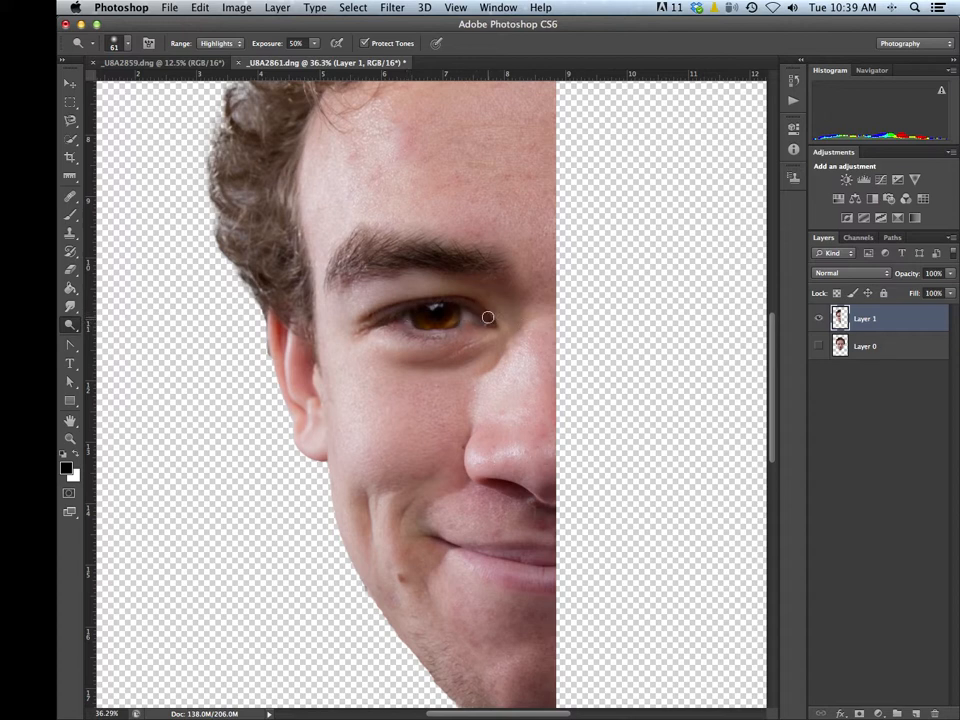
pyautogui.click(221, 44)
pyautogui.click(212, 34)
pyautogui.moveTo(466, 314); pyautogui.dragTo(467, 317)
# Desaturate the white of the eye with a 57 px Sponge Tool at 45% flow
pyautogui.click(70, 325)
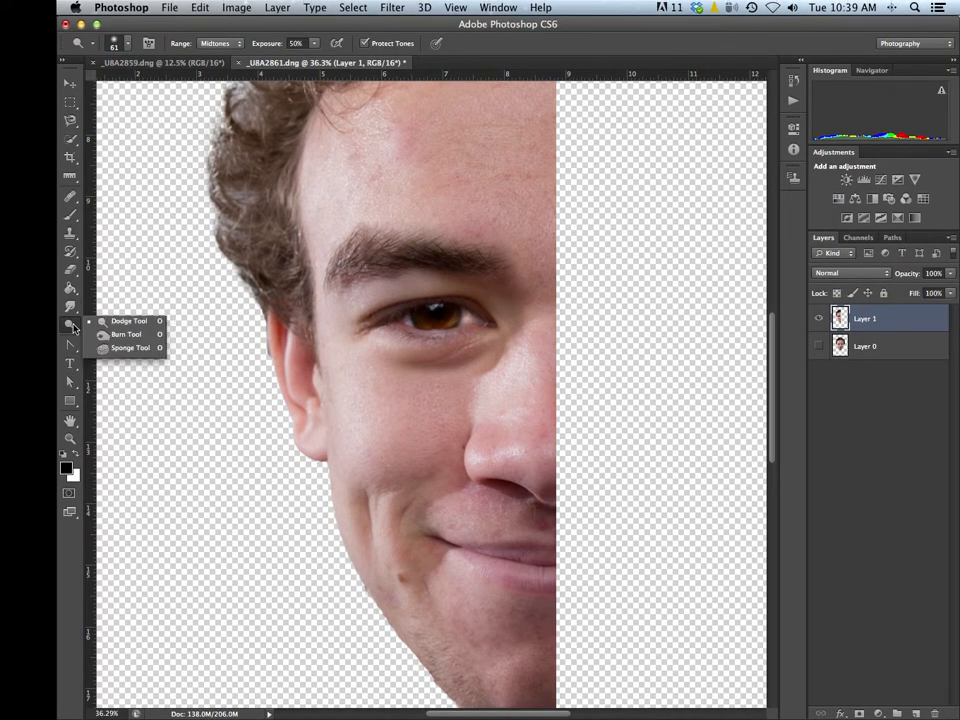
pyautogui.click(128, 348)
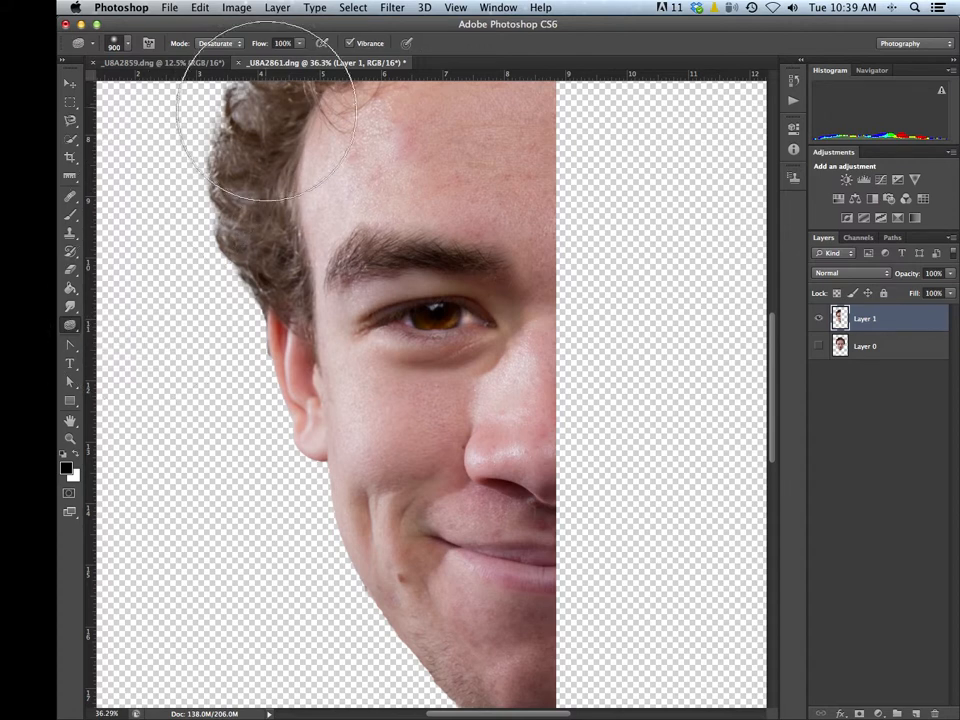
pyautogui.moveTo(440, 200)
pyautogui.mouseDown()
pyautogui.moveTo(375, 225)
pyautogui.moveTo(343, 225)
pyautogui.mouseUp()
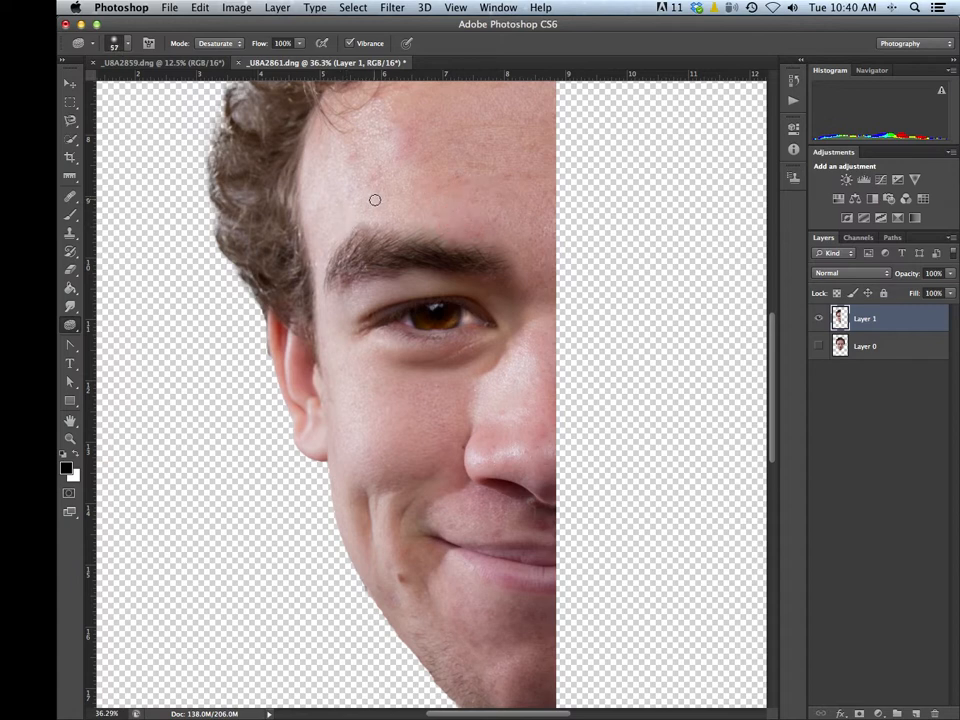
pyautogui.click(299, 45)
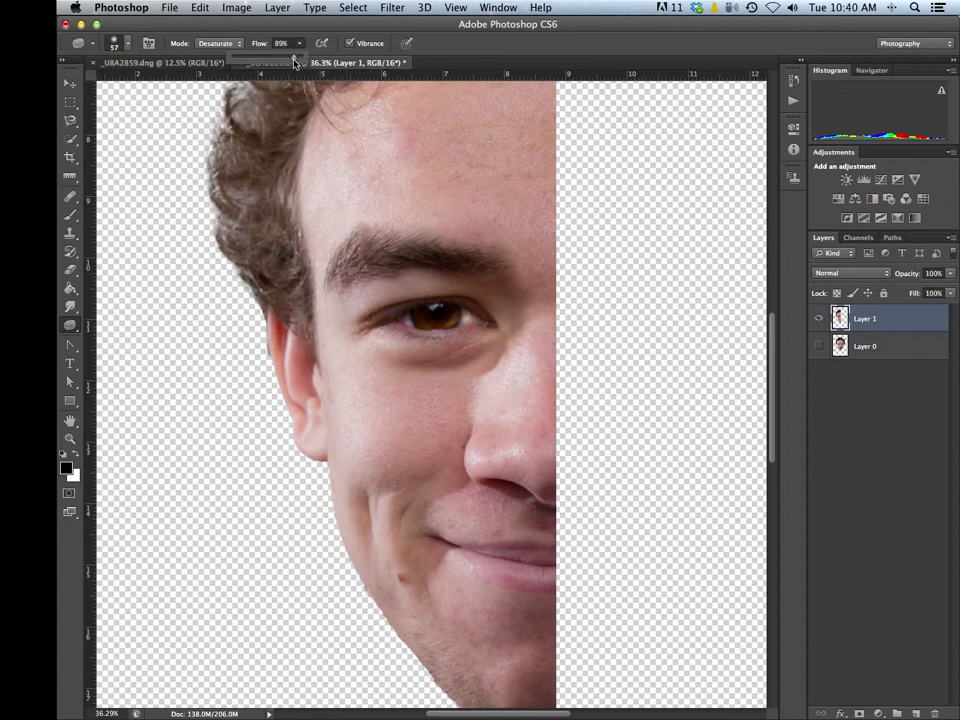
pyautogui.moveTo(294, 62); pyautogui.dragTo(264, 64)
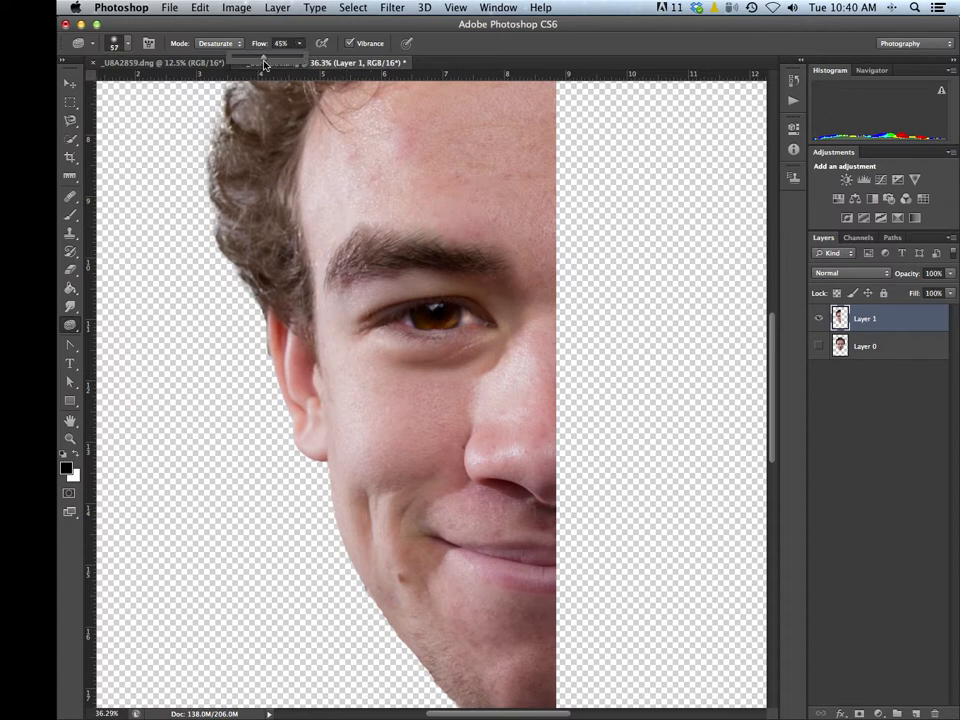
pyautogui.click(467, 316)
# Lighten the dark areas of the iris with the Dodge Tool set to the Shadows range
pyautogui.rightClick(71, 327)
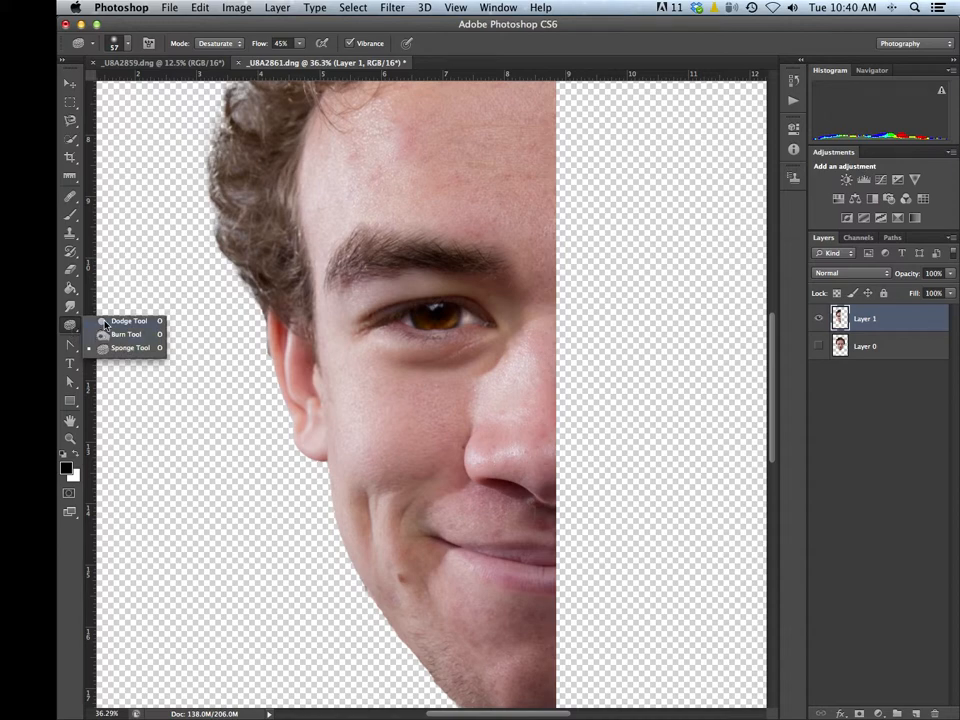
pyautogui.click(120, 321)
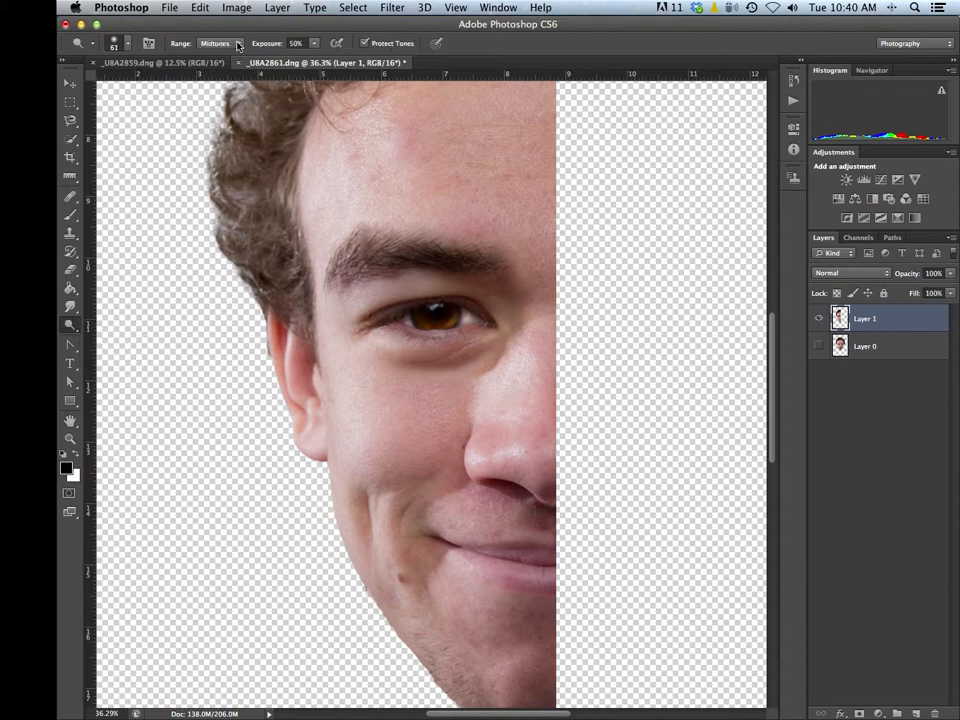
pyautogui.click(238, 45)
pyautogui.click(216, 33)
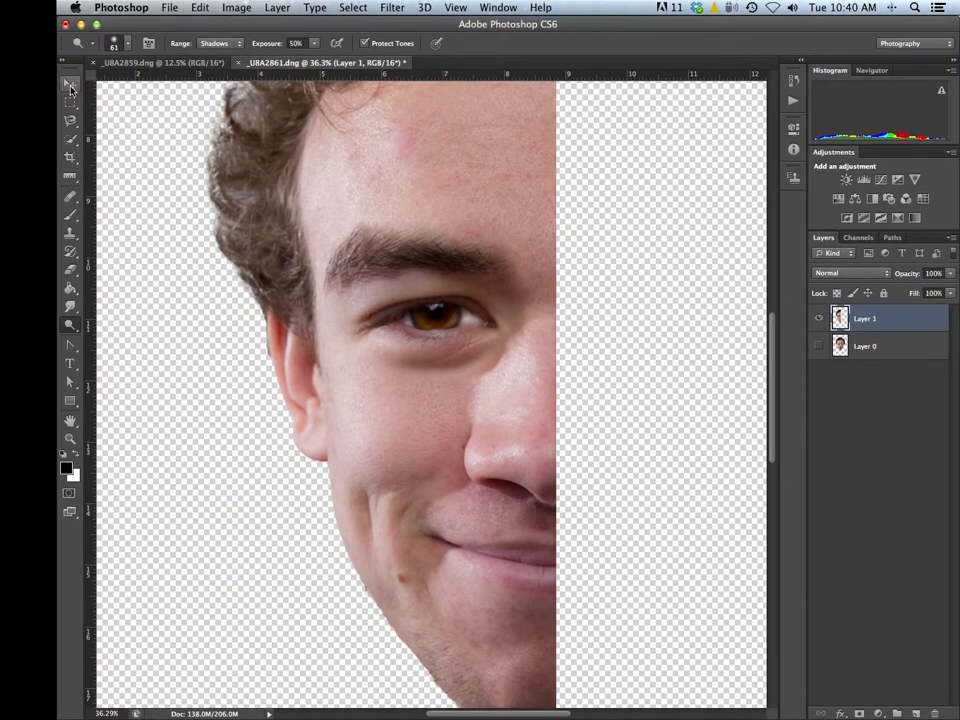
# Move the half-head layer slightly towards the middle of the canvas
pyautogui.click(70, 84)
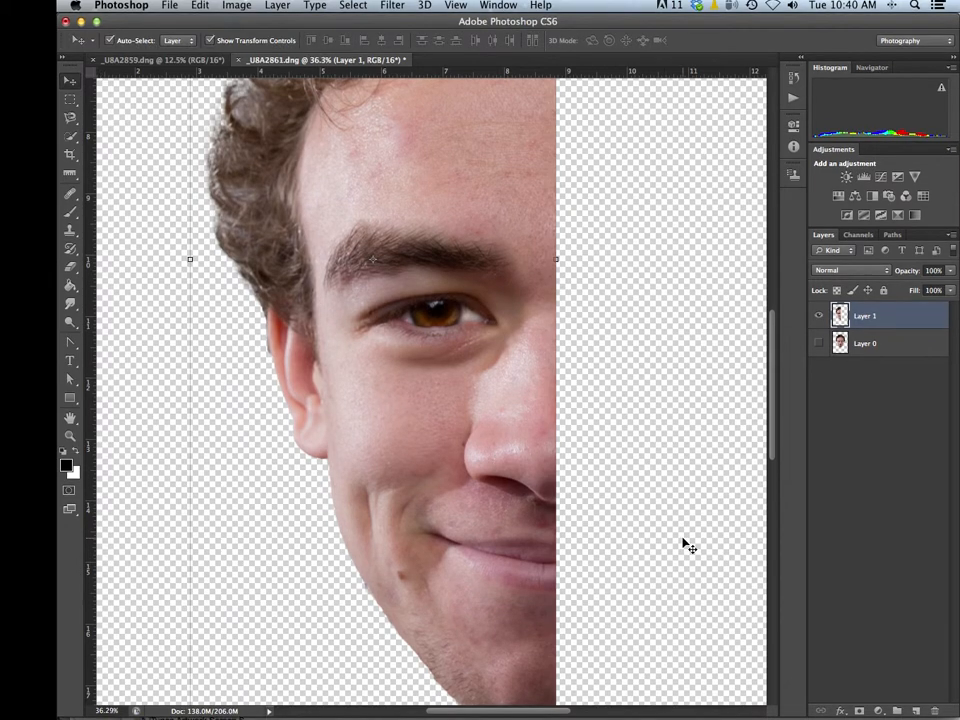
pyautogui.press('super+0')
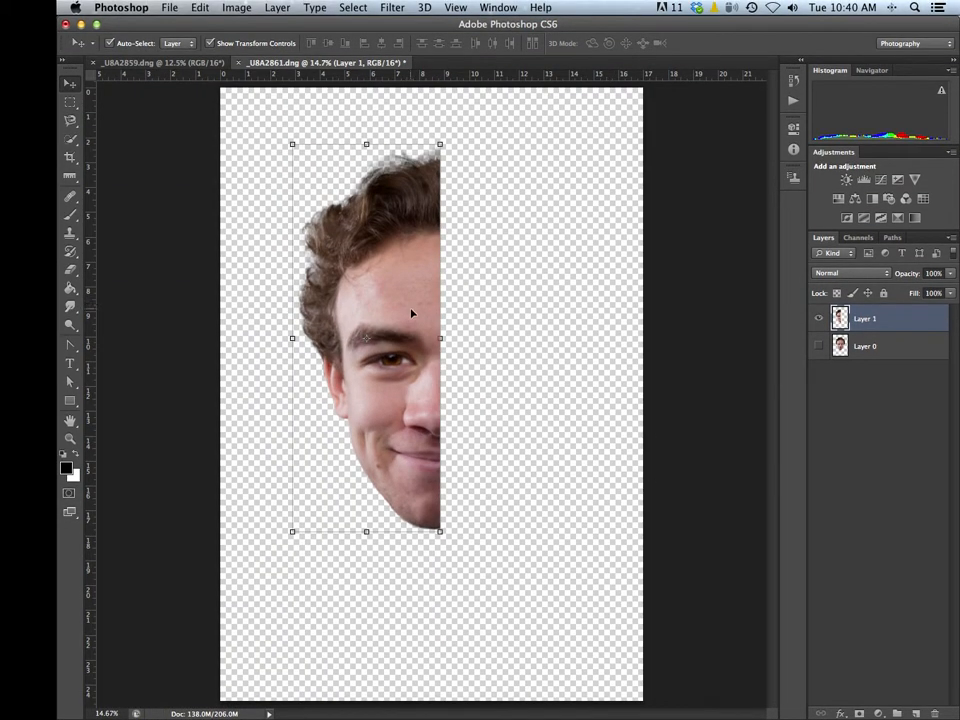
pyautogui.moveTo(411, 308); pyautogui.dragTo(430, 307)
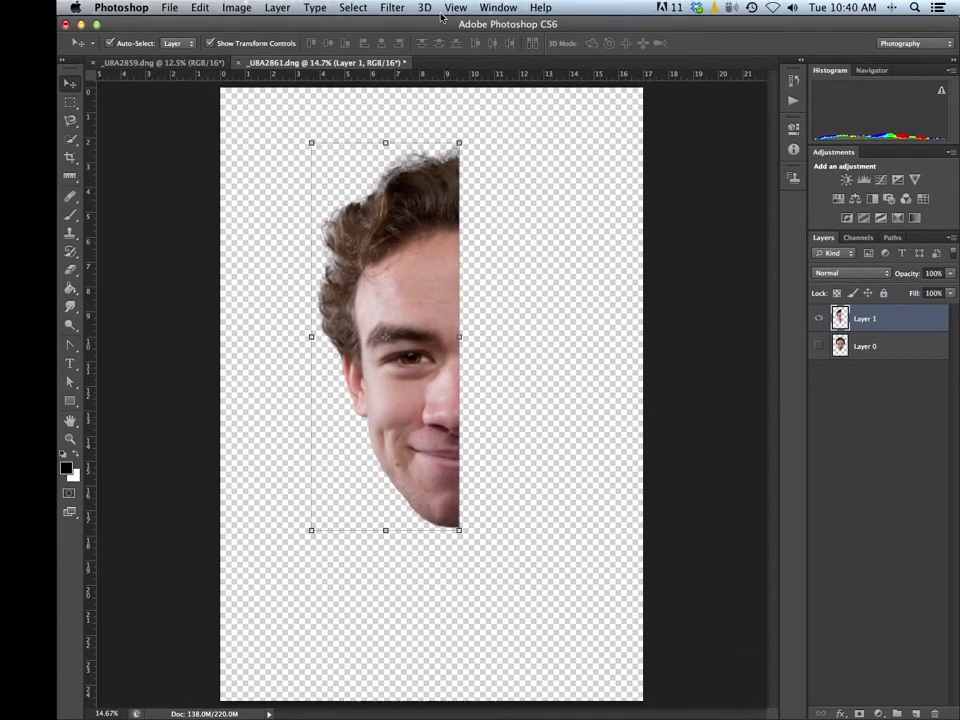
# In Liquify, warp the ear outwards and arch the eyebrow with a 206 px brush at pressure 100
pyautogui.click(393, 8)
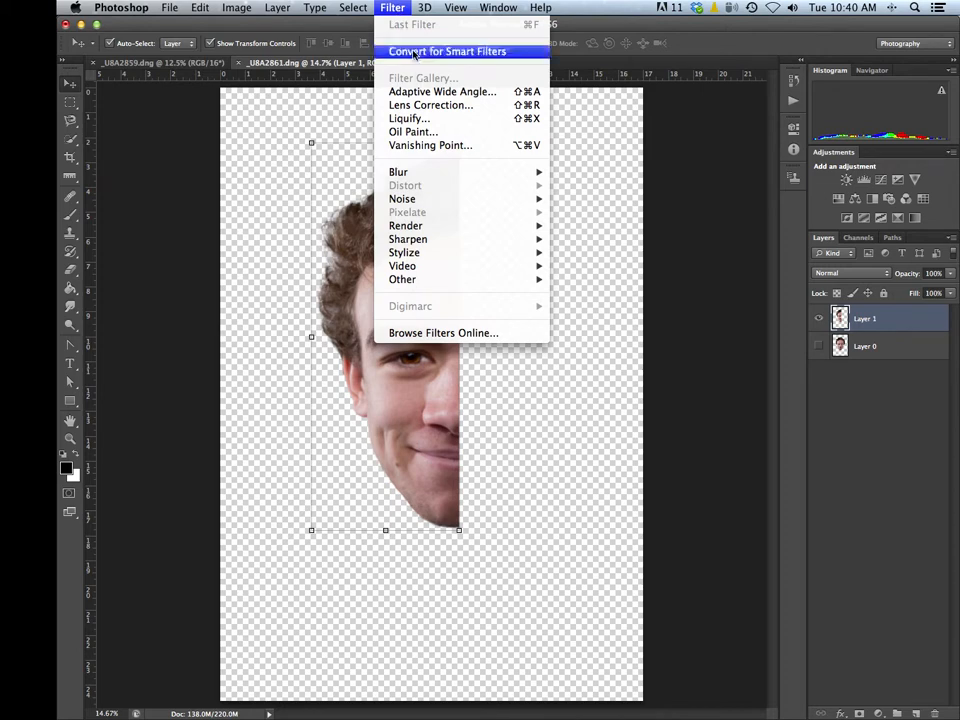
pyautogui.click(410, 119)
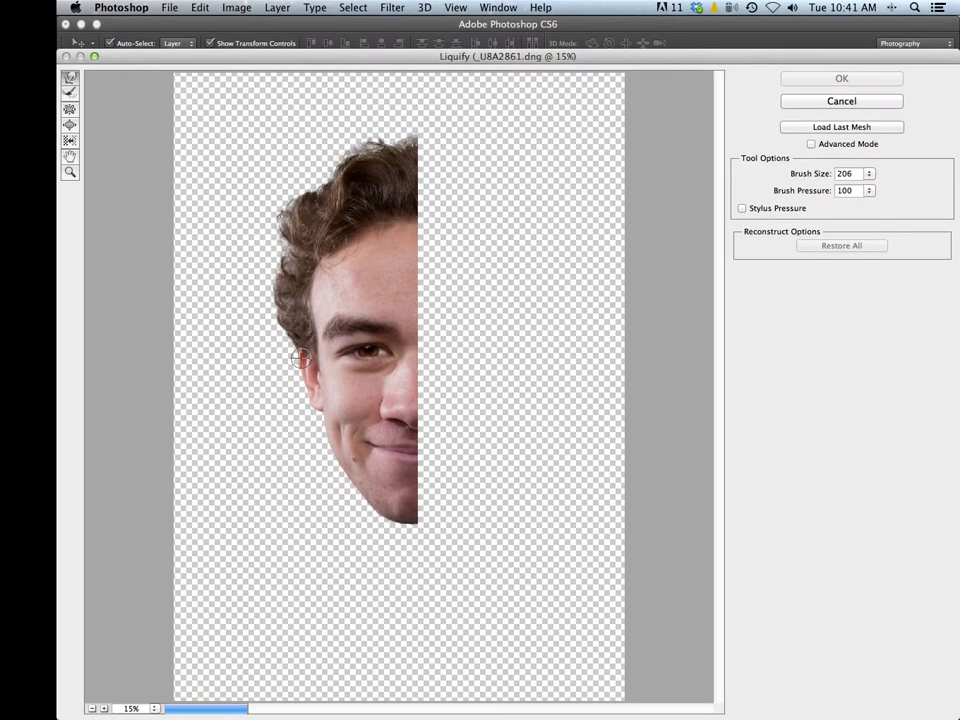
pyautogui.moveTo(300, 358); pyautogui.dragTo(302, 362)
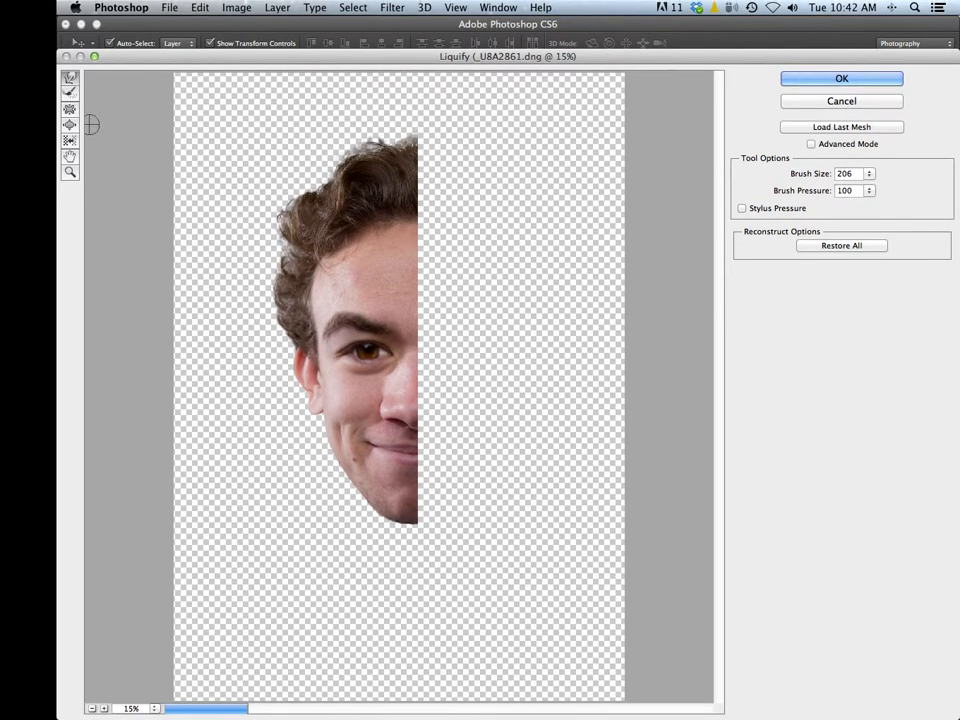
# Enlarge the nose with the Bloat tool, warp the mouth corner upwards into a bigger smile, and apply Liquify
pyautogui.click(70, 125)
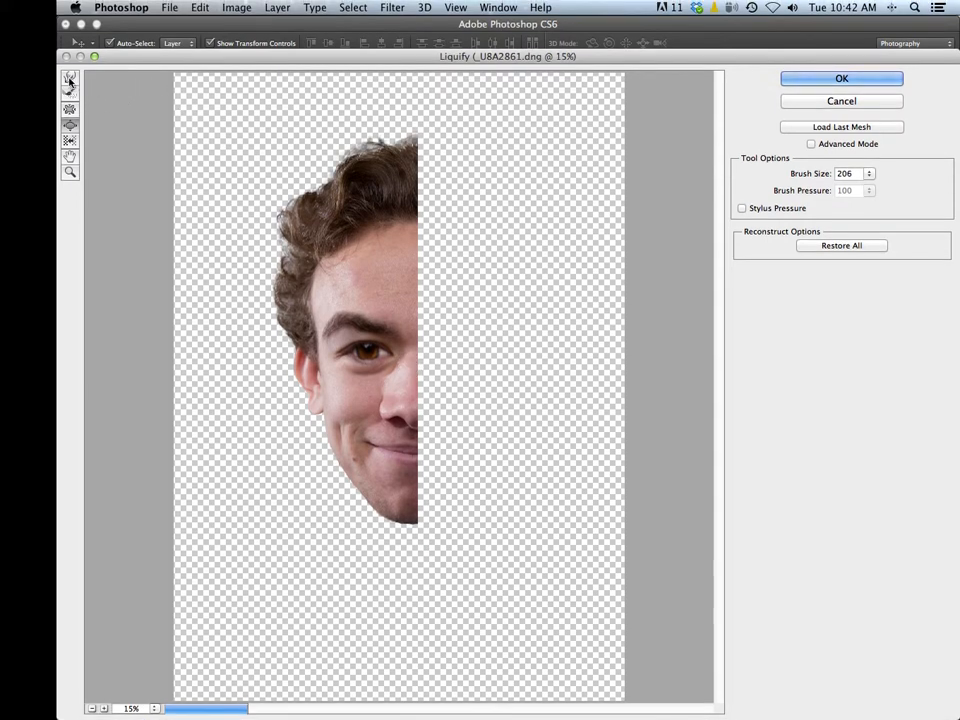
pyautogui.click(69, 79)
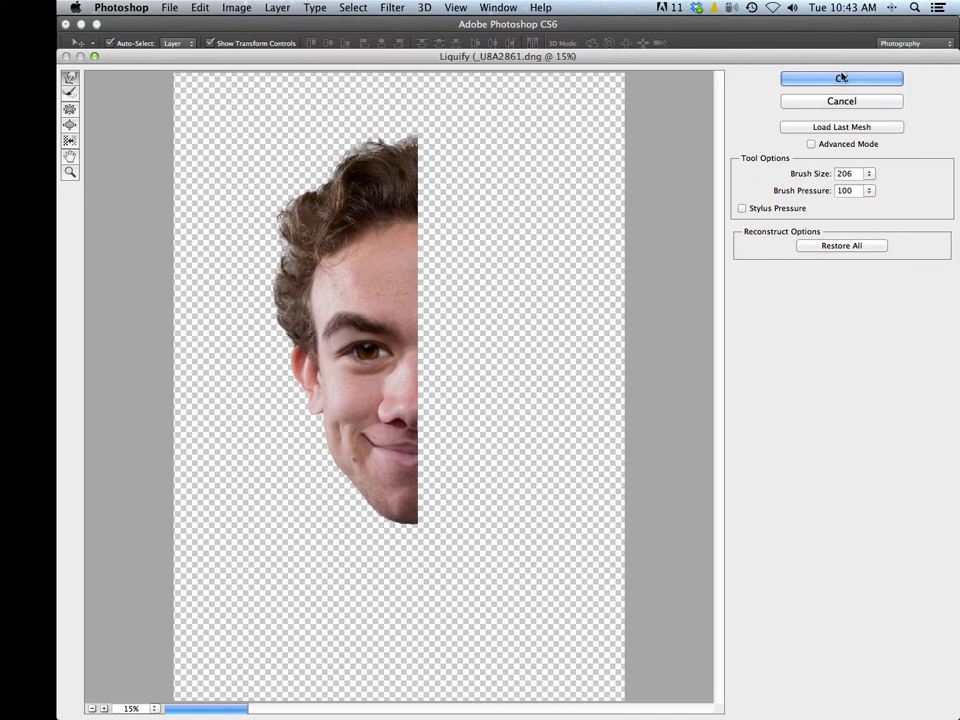
pyautogui.click(843, 76)
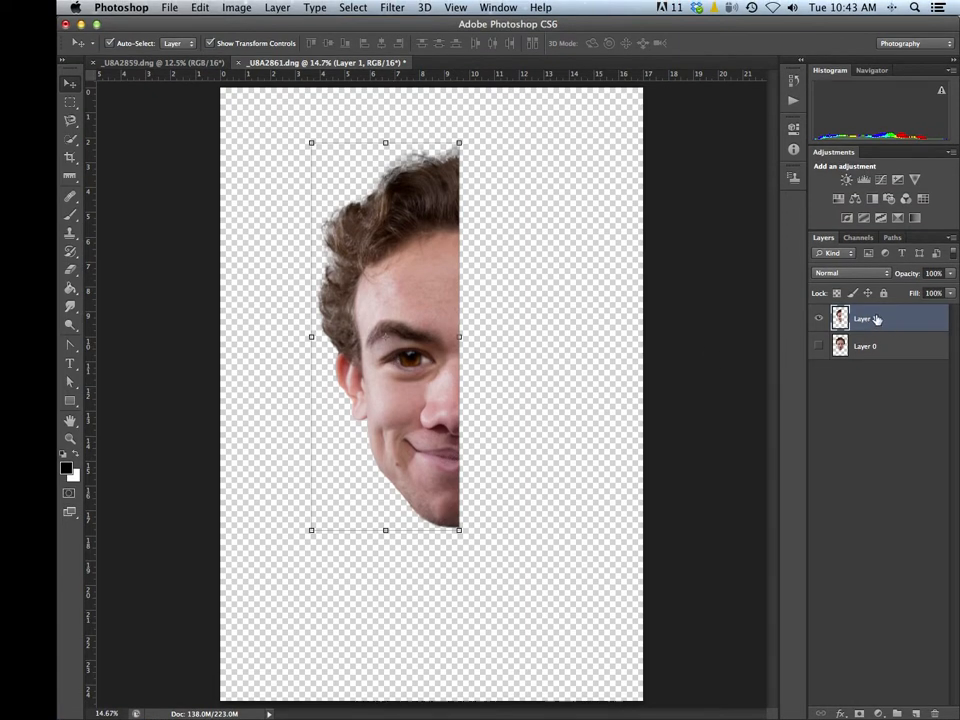
# Duplicate Layer 1 and flip the copy horizontally
pyautogui.moveTo(878, 321); pyautogui.dragTo(918, 707)
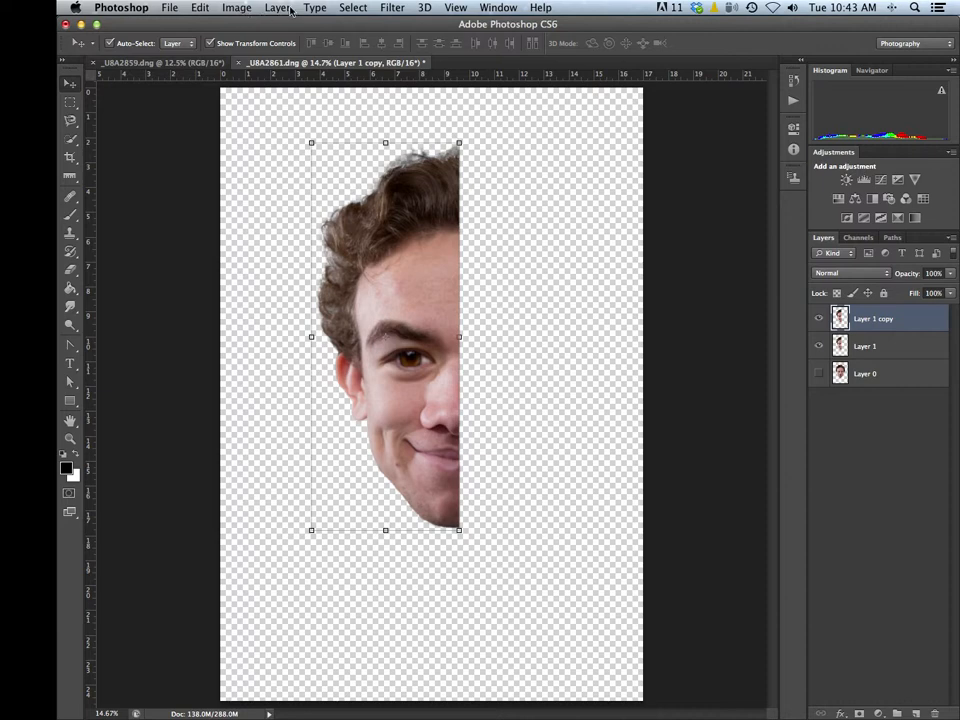
pyautogui.click(196, 9)
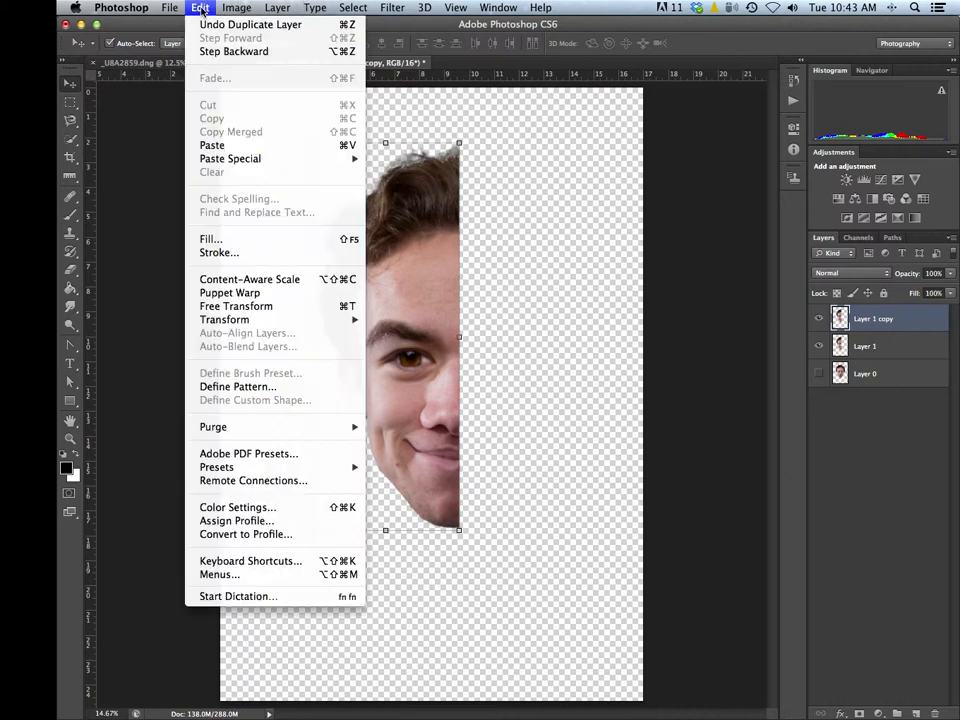
pyautogui.moveTo(251, 322)
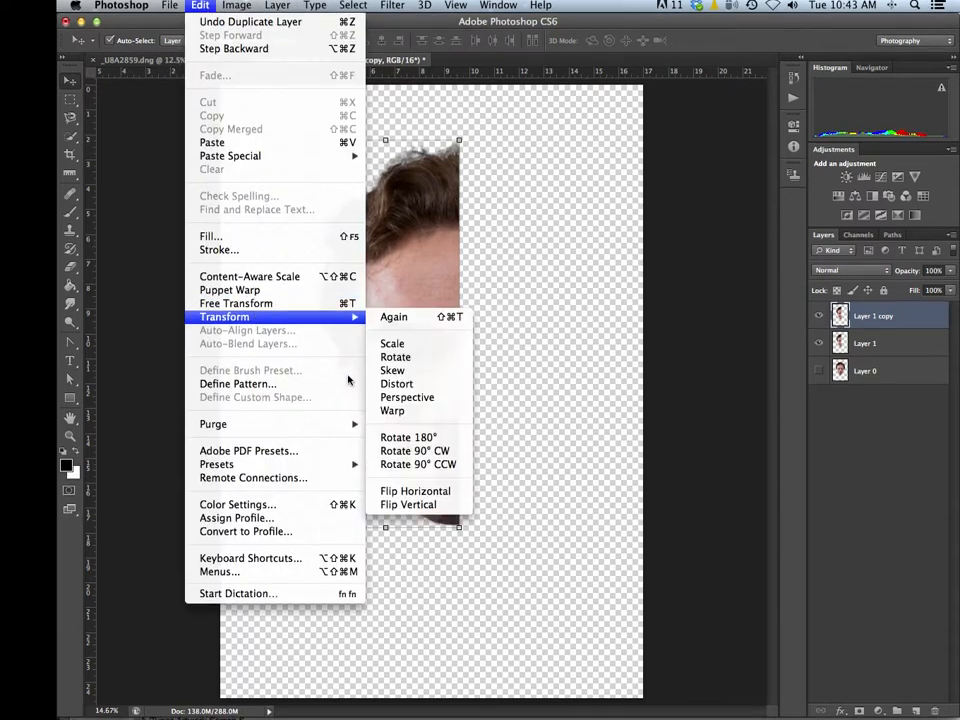
pyautogui.click(420, 493)
# Align the mirrored half with the original half to complete the face, and move both layers together to the canvas centre
pyautogui.moveTo(455, 462); pyautogui.dragTo(462, 462)
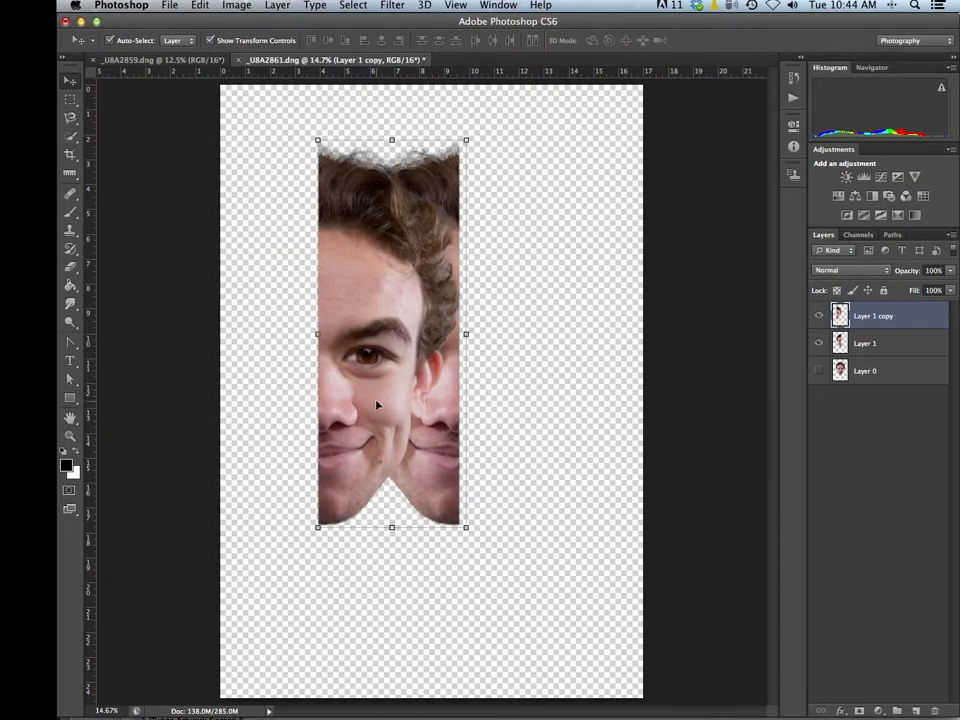
pyautogui.moveTo(378, 398); pyautogui.dragTo(520, 407)
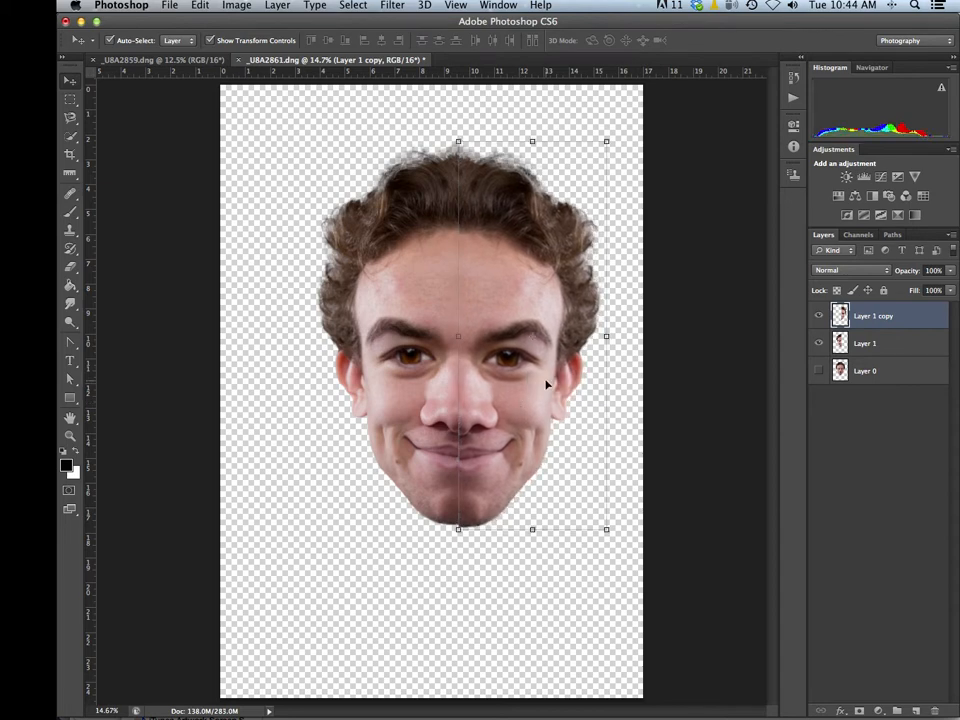
pyautogui.press('Up')
pyautogui.press('Up')
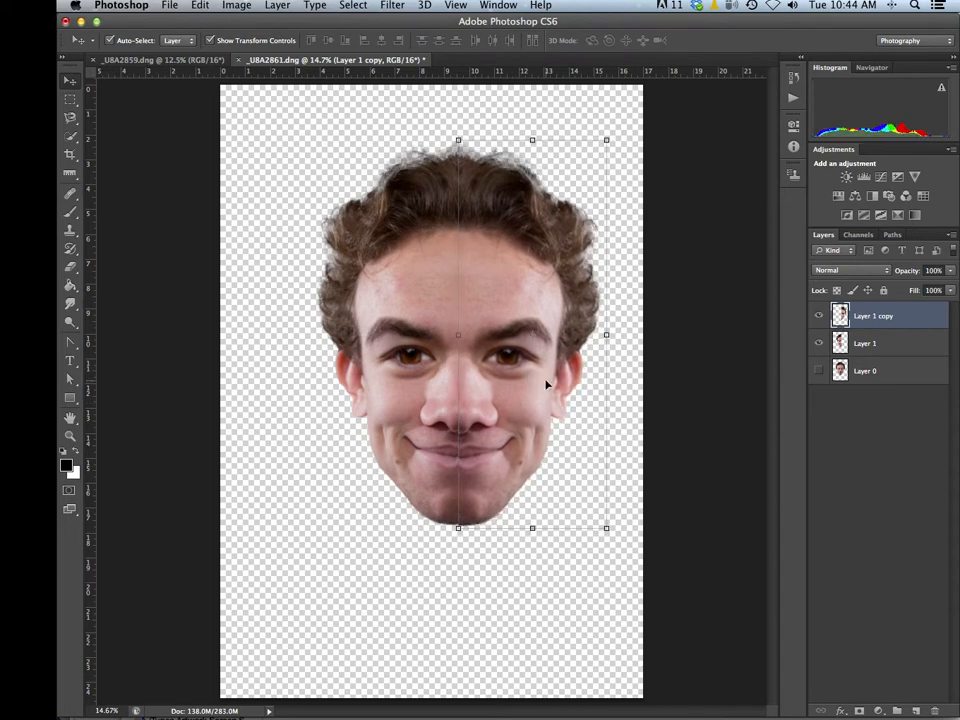
pyautogui.press('Up')
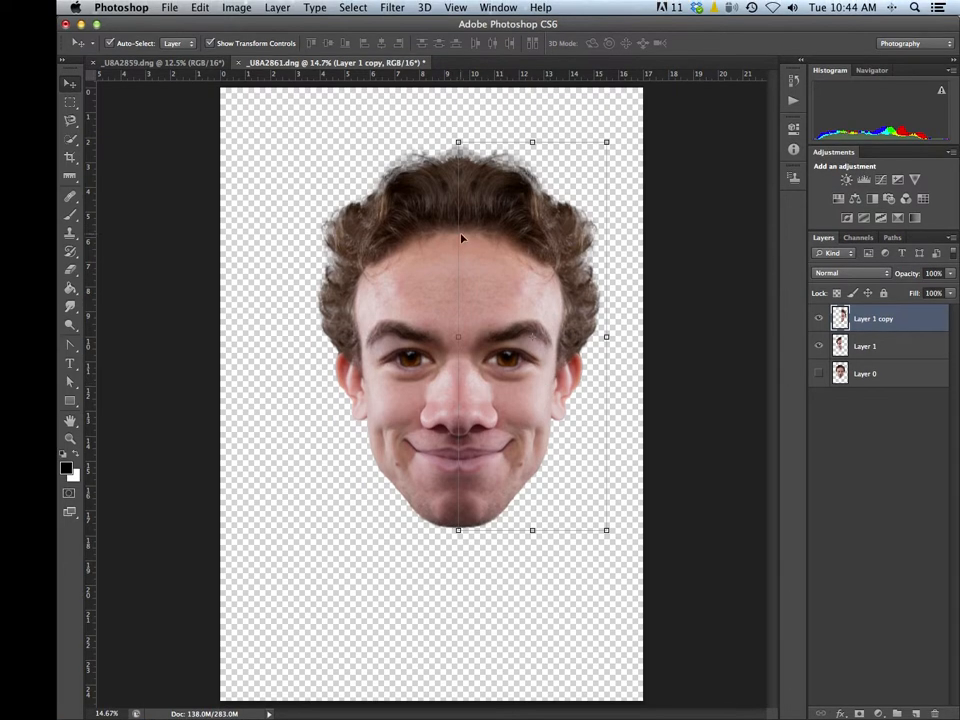
pyautogui.keyDown('shift'); pyautogui.click(881, 346); pyautogui.keyUp('shift')
pyautogui.moveTo(538, 393); pyautogui.dragTo(520, 391)
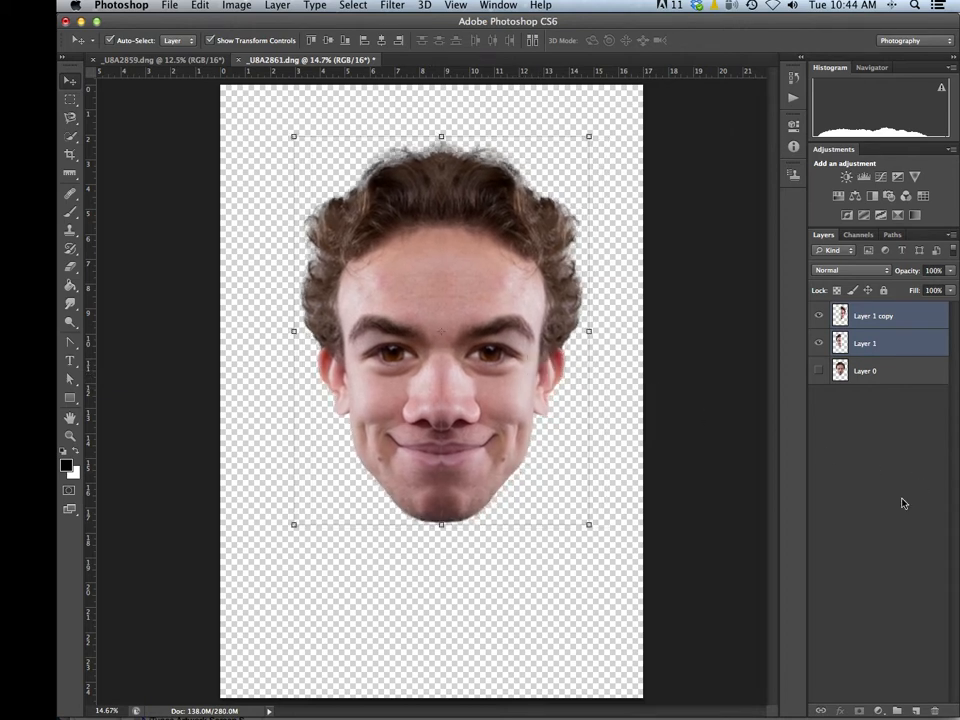
# Examine the seam between the two head halves up close with no layer selected
pyautogui.click(883, 316)
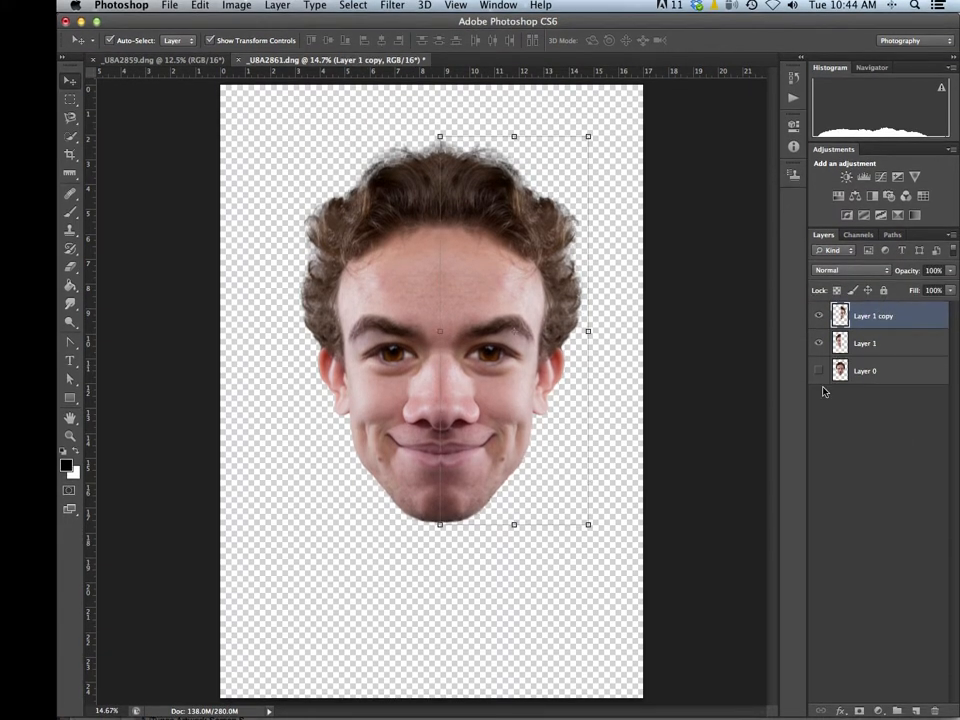
pyautogui.click(590, 568)
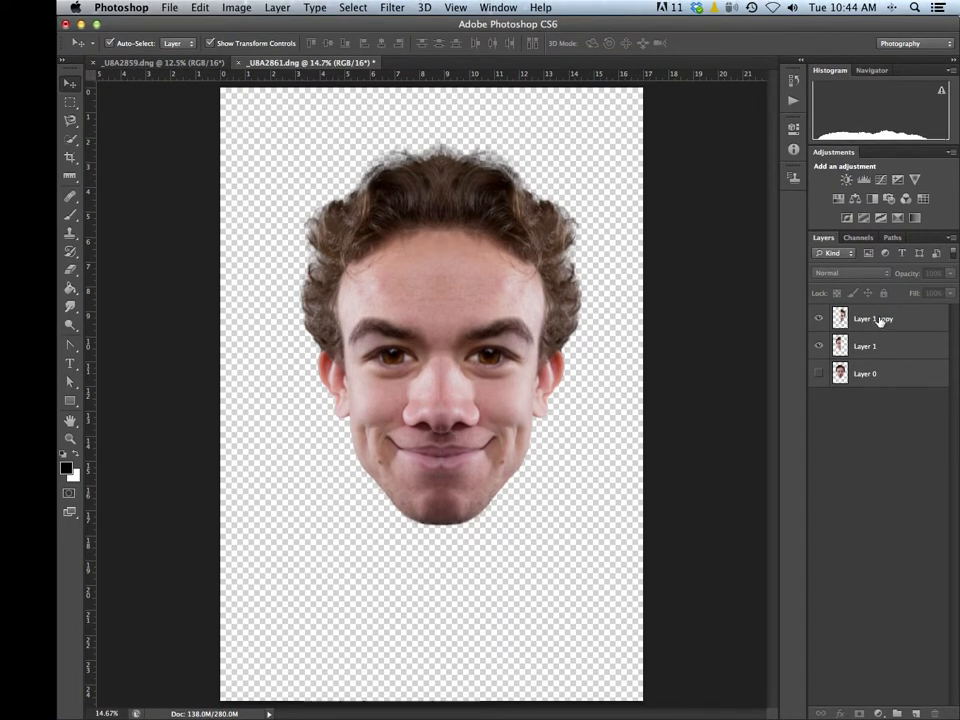
pyautogui.click(881, 319)
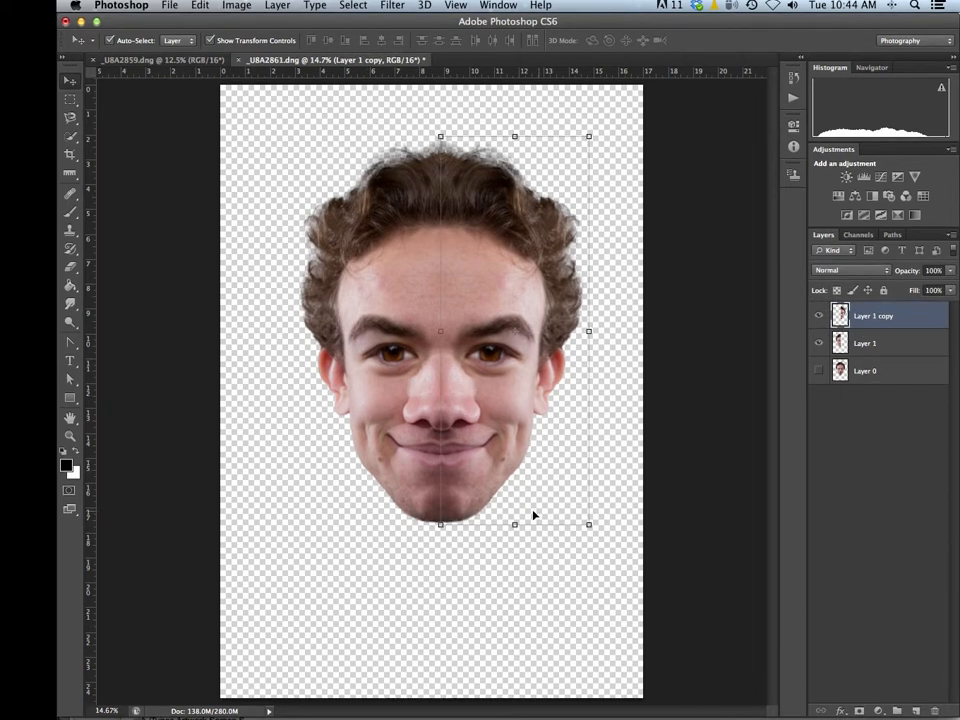
pyautogui.click(490, 580)
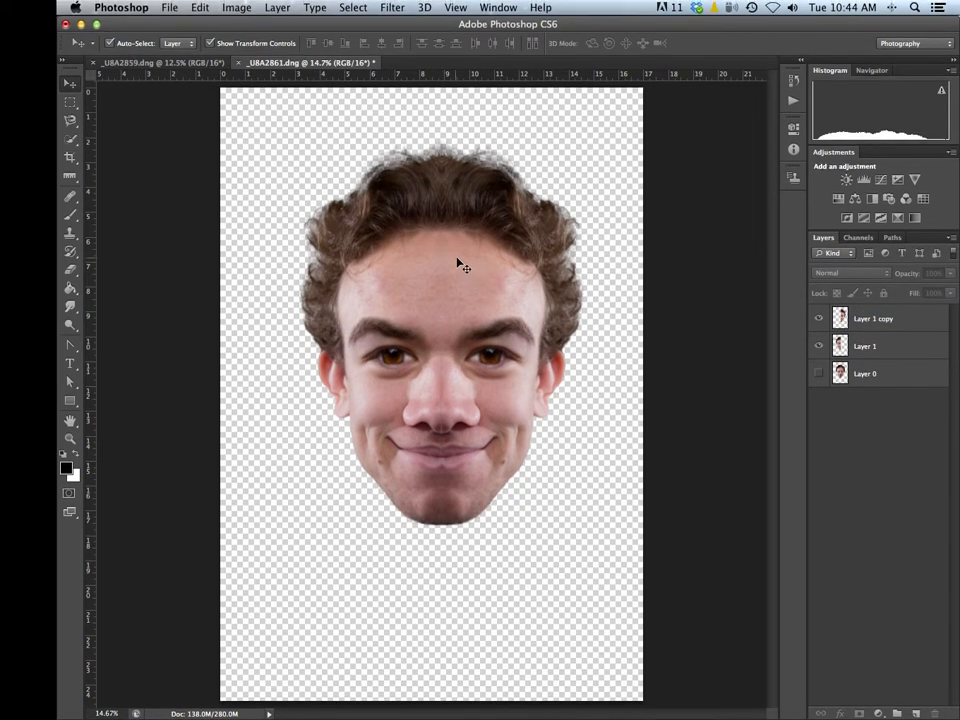
pyautogui.press('super+space')
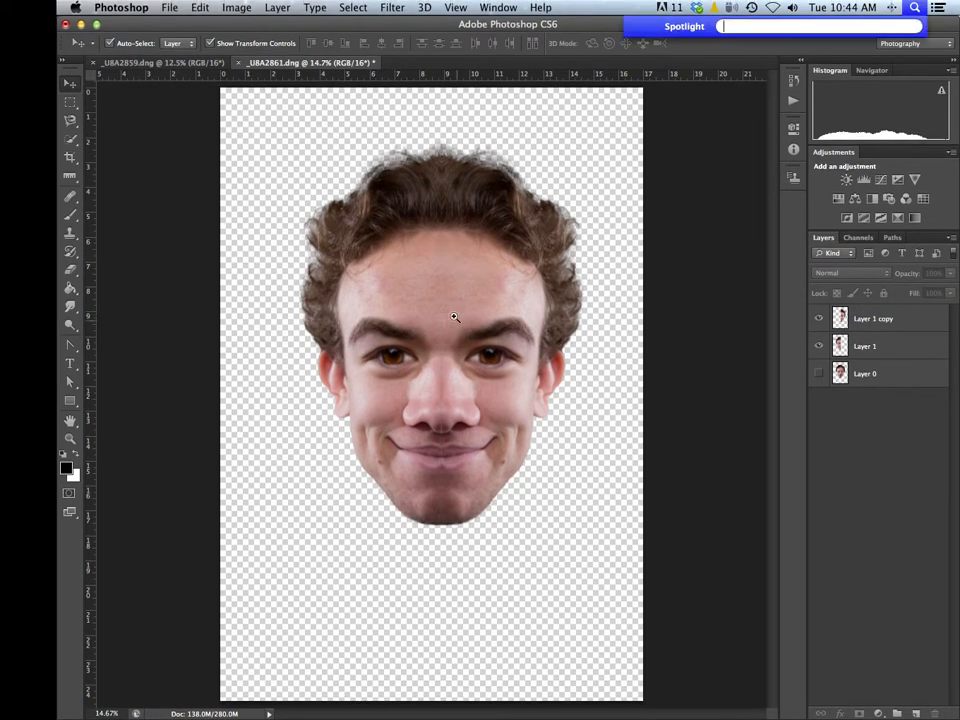
pyautogui.moveTo(452, 305); pyautogui.dragTo(493, 347)
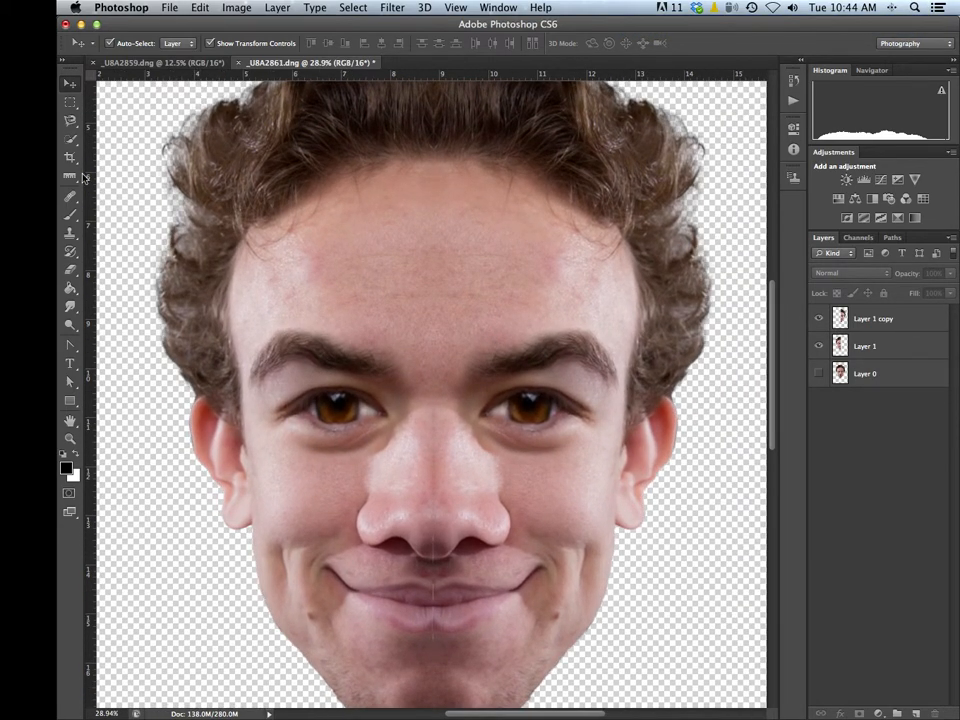
# Merge the mirrored half, Layer 1 copy, down into Layer 1
pyautogui.click(70, 193)
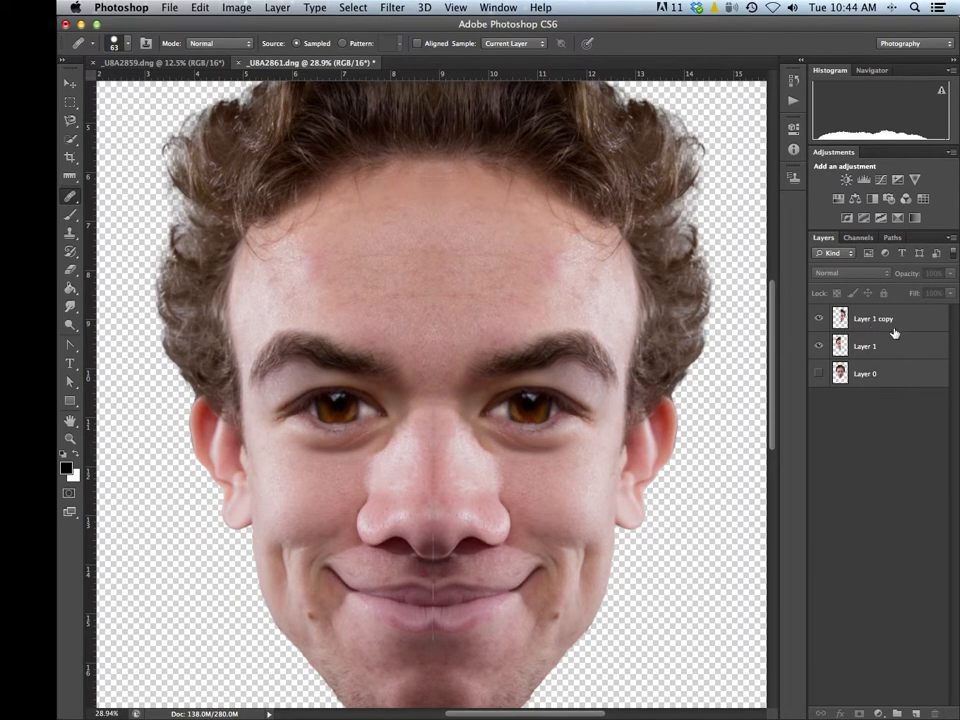
pyautogui.click(893, 316)
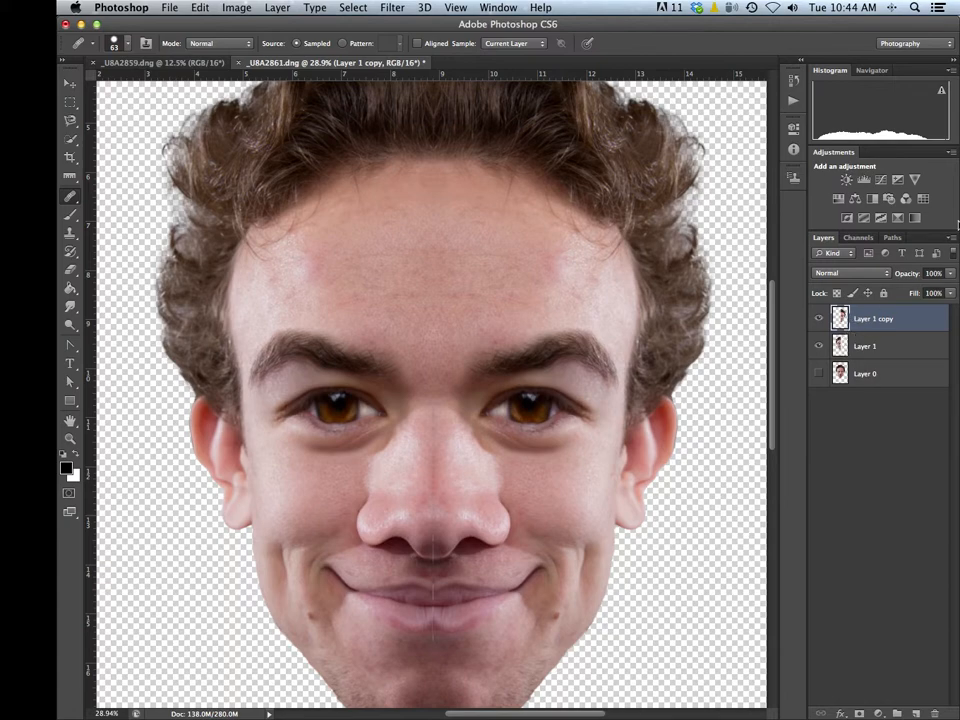
pyautogui.click(952, 239)
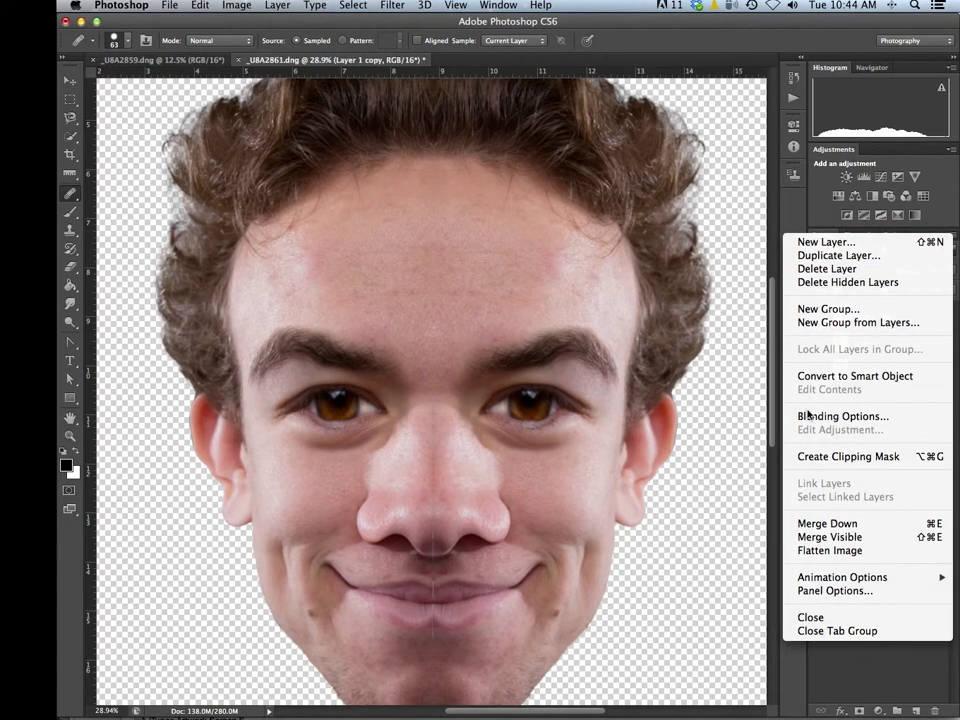
pyautogui.click(815, 524)
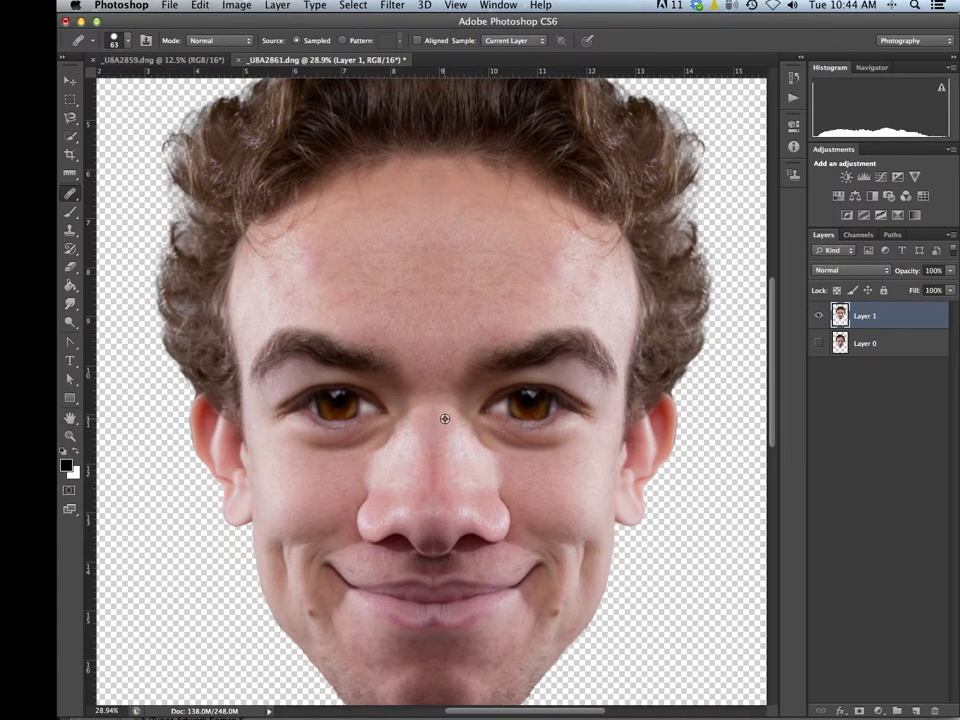
# Heal the seam line down the middle of the face with the Healing Brush, sampling clean skin beside the nose
pyautogui.keyDown('alt'); pyautogui.click(438, 418); pyautogui.keyUp('alt')
pyautogui.moveTo(433, 406)
pyautogui.mouseDown()
pyautogui.moveTo(435, 431)
pyautogui.moveTo(433, 423)
pyautogui.mouseUp()
pyautogui.keyDown('alt'); pyautogui.click(448, 476); pyautogui.keyUp('alt')
pyautogui.moveTo(435, 486); pyautogui.dragTo(435, 467)
pyautogui.keyDown('alt'); pyautogui.click(458, 446); pyautogui.keyUp('alt')
pyautogui.click(473, 466)
pyautogui.keyDown('alt'); pyautogui.click(420, 465); pyautogui.keyUp('alt')
pyautogui.click(433, 483)
# Heal the mole beside the right mouth corner and the blemish on the right side of the forehead
pyautogui.scroll(-5, 474, 671)
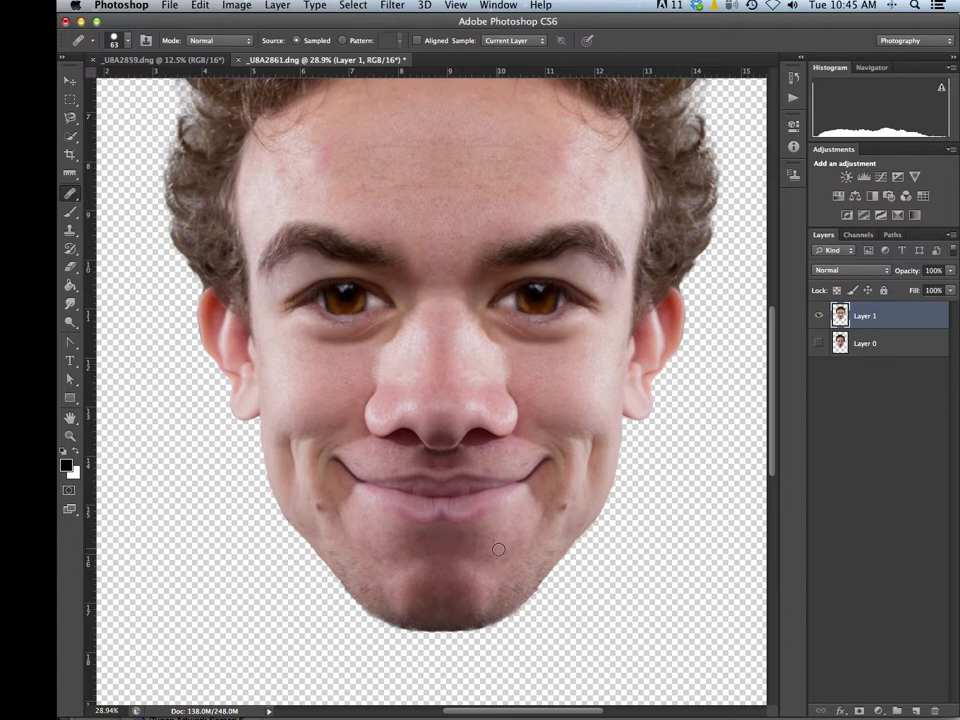
pyautogui.keyDown('alt'); pyautogui.click(435, 542); pyautogui.keyUp('alt')
pyautogui.click(525, 503)
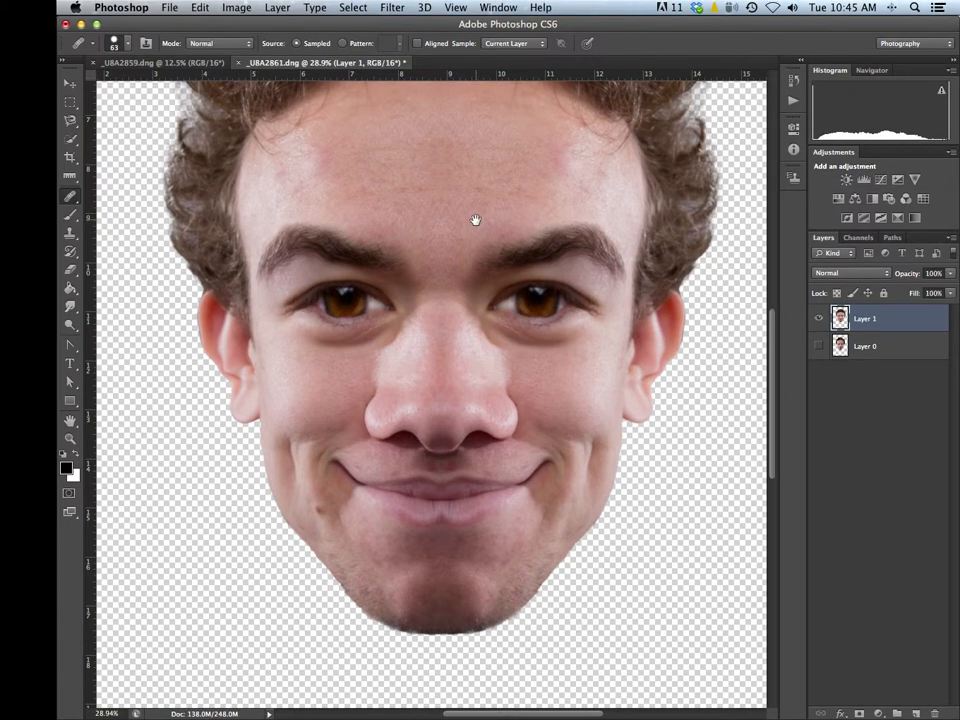
pyautogui.moveTo(476, 221)
pyautogui.mouseDown()
pyautogui.moveTo(482, 336)
pyautogui.moveTo(489, 302)
pyautogui.mouseUp()
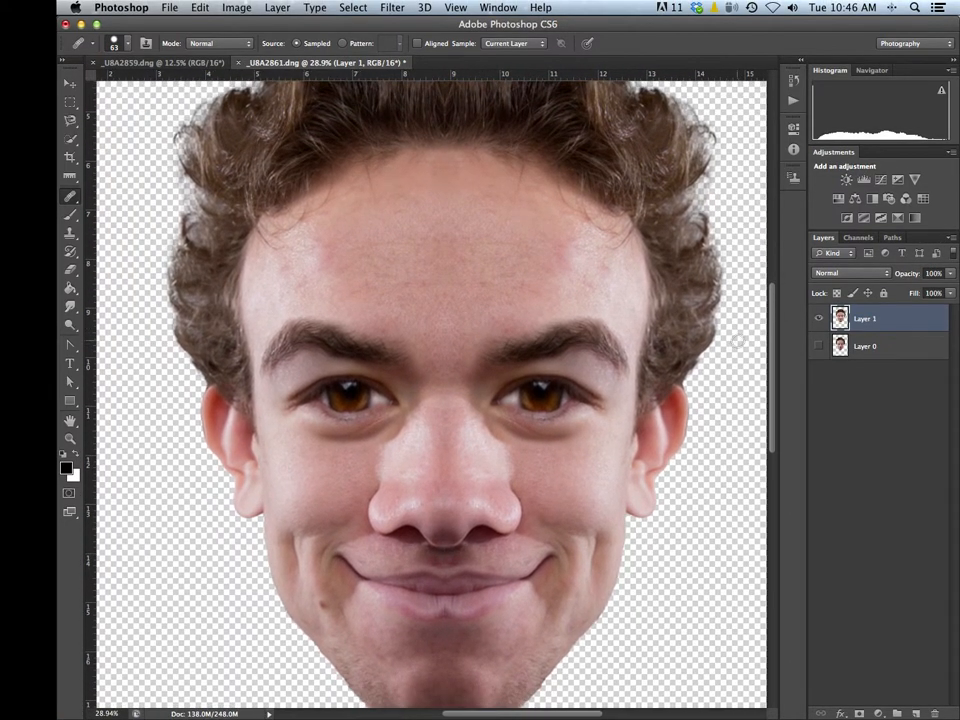
pyautogui.keyDown('alt'); pyautogui.click(606, 285); pyautogui.keyUp('alt')
pyautogui.moveTo(603, 265); pyautogui.dragTo(604, 268)
pyautogui.press('super+0')
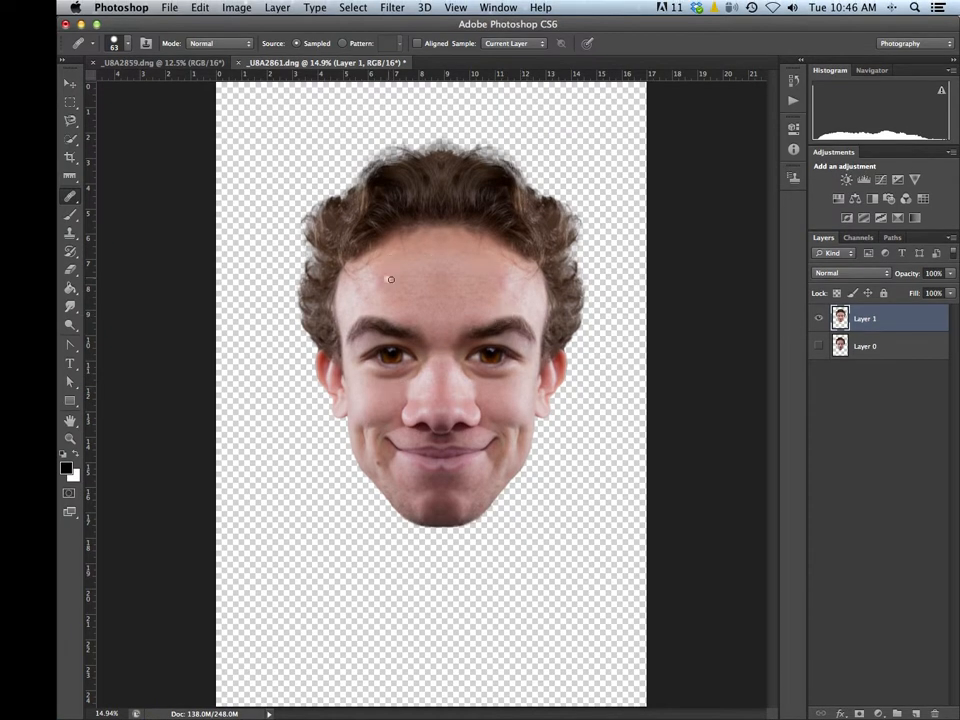
# Enlarge the head layer to 108.56% width and 104.37% height and apply the transform
pyautogui.click(70, 83)
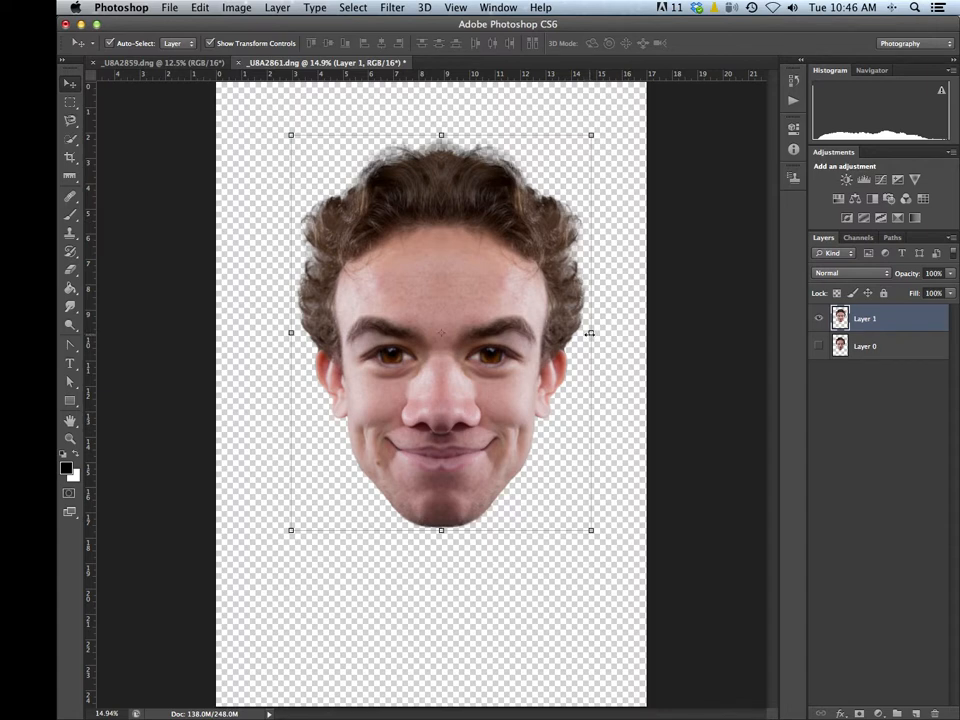
pyautogui.moveTo(590, 333); pyautogui.dragTo(596, 333)
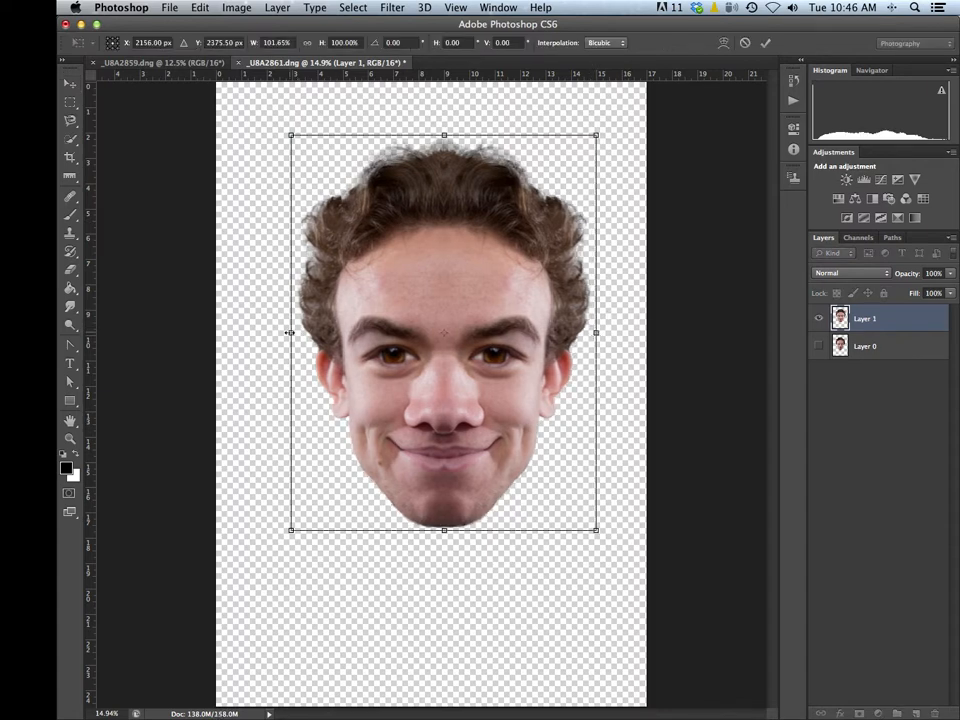
pyautogui.moveTo(289, 332); pyautogui.dragTo(281, 325)
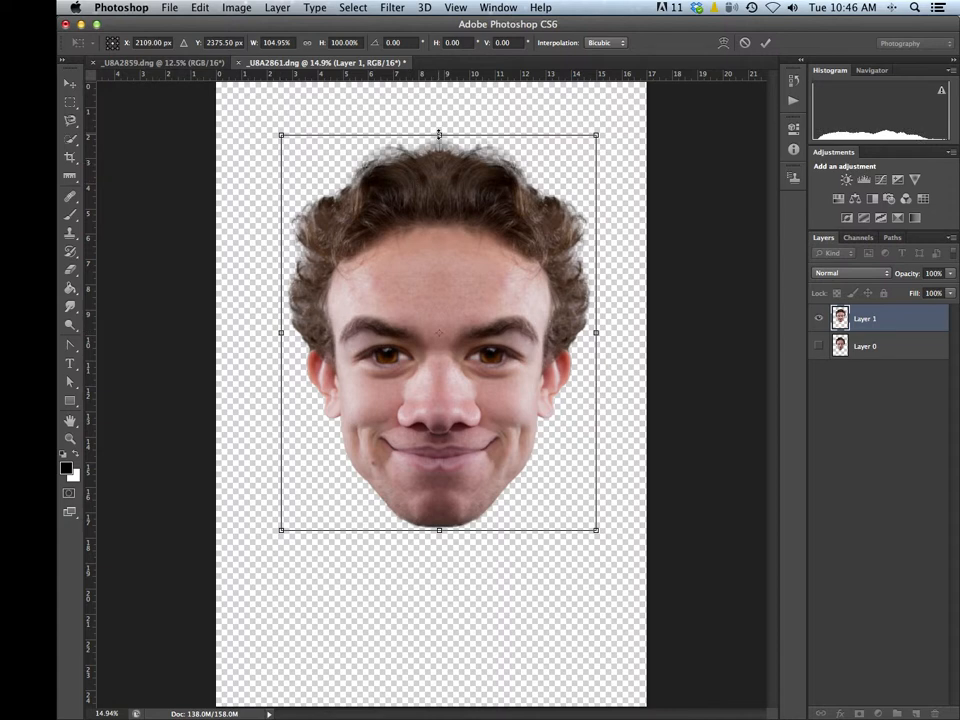
pyautogui.moveTo(439, 133); pyautogui.dragTo(439, 130)
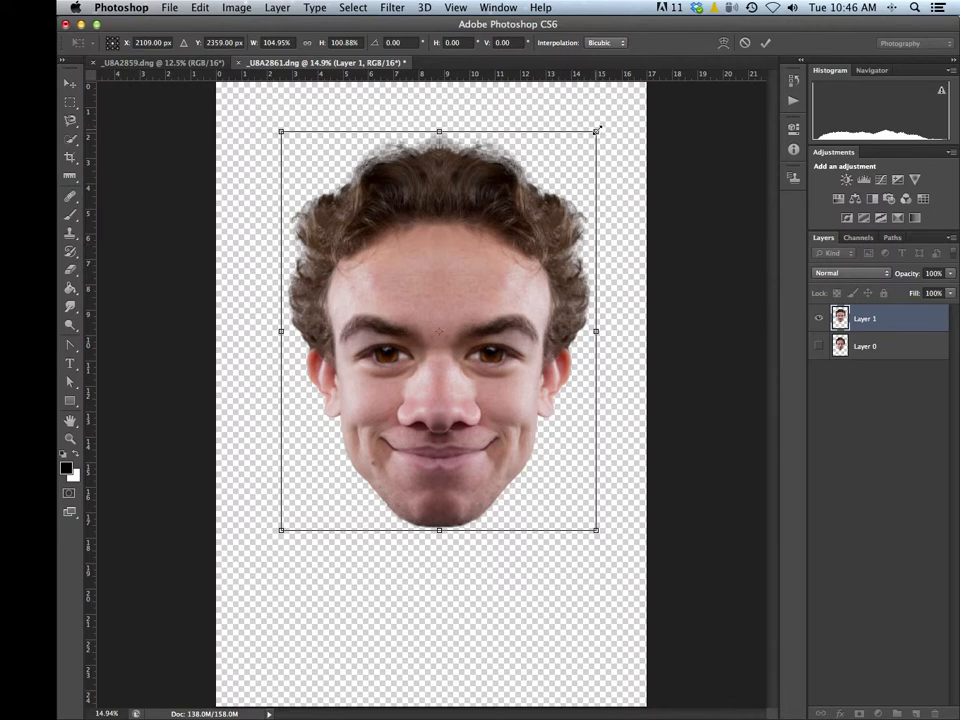
pyautogui.moveTo(597, 130); pyautogui.dragTo(602, 125)
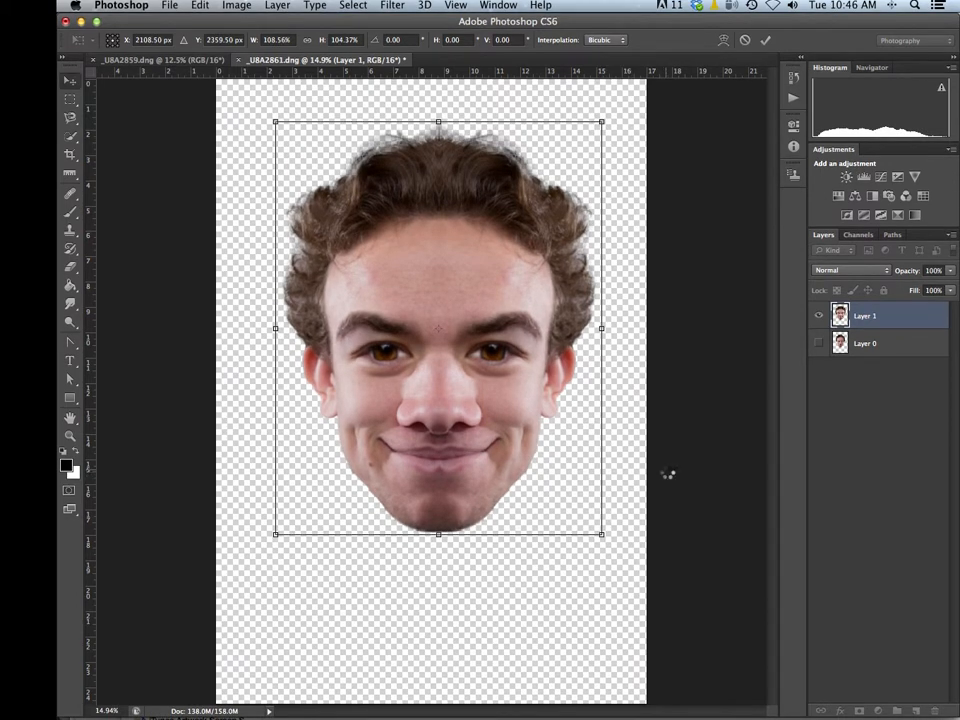
pyautogui.press('Return')
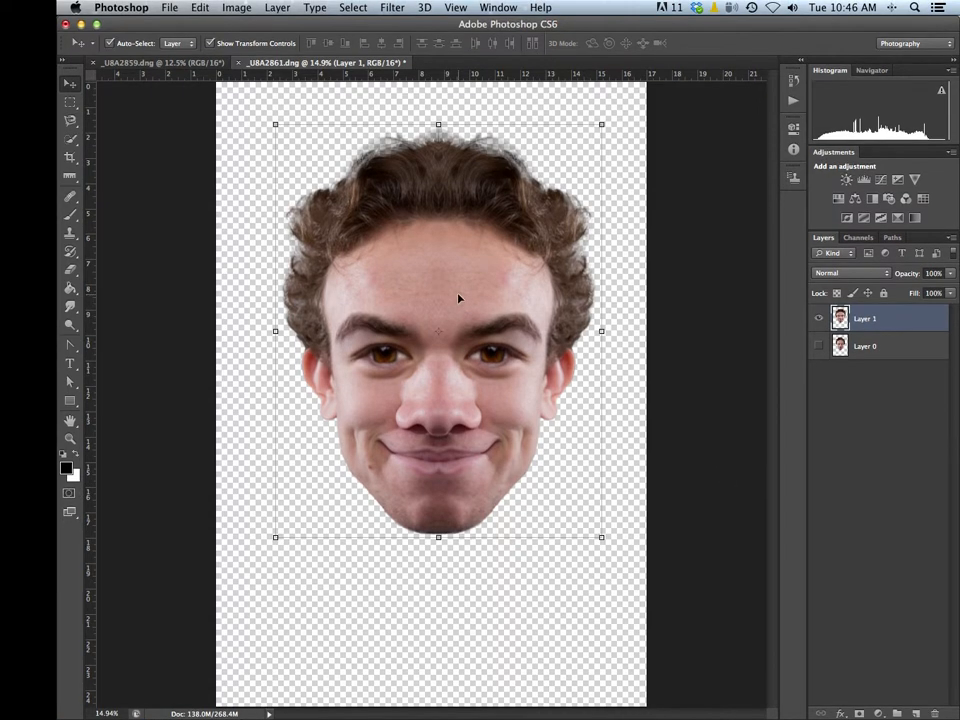
# In _U8A2859.dng, select the whole standing figure from hair to shoes with the Quick Selection tool
pyautogui.click(155, 62)
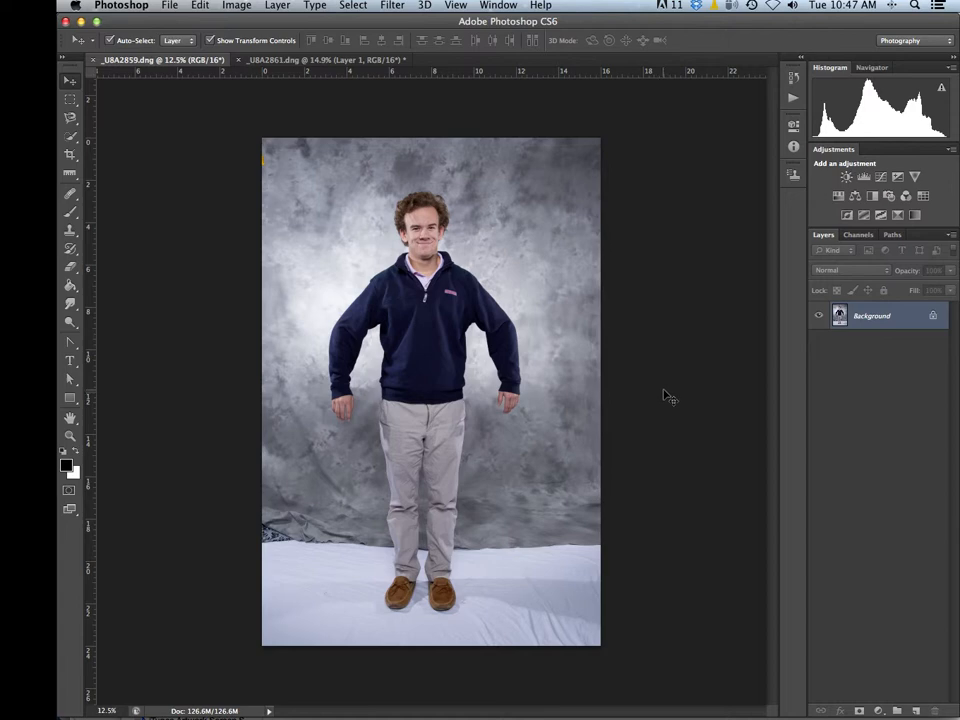
pyautogui.click(71, 143)
pyautogui.click(71, 143)
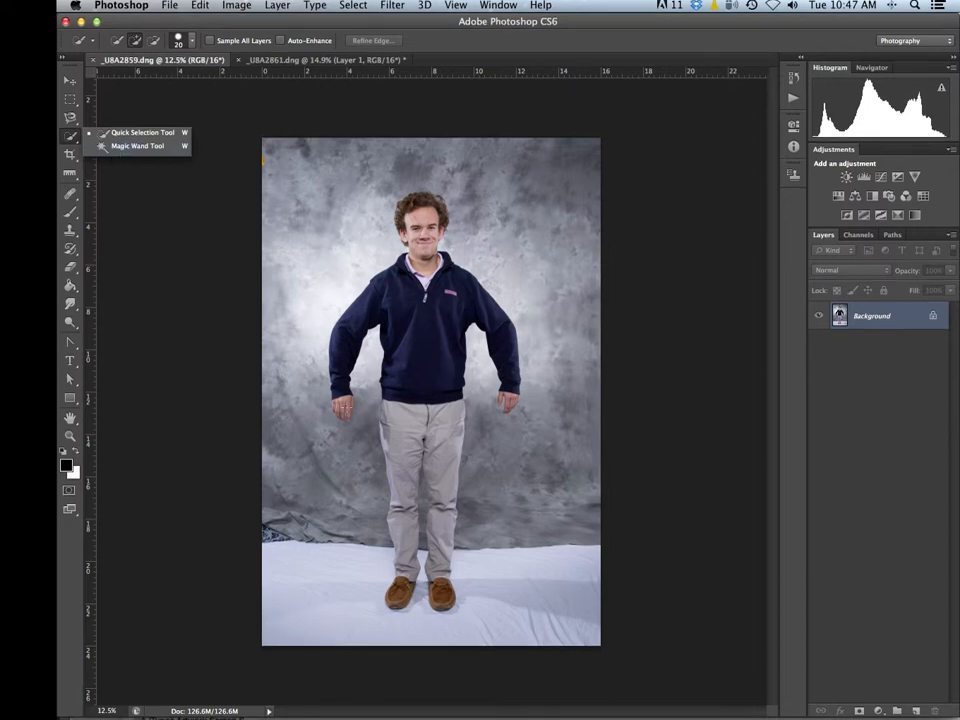
pyautogui.click(343, 404)
pyautogui.moveTo(343, 398); pyautogui.dragTo(345, 331)
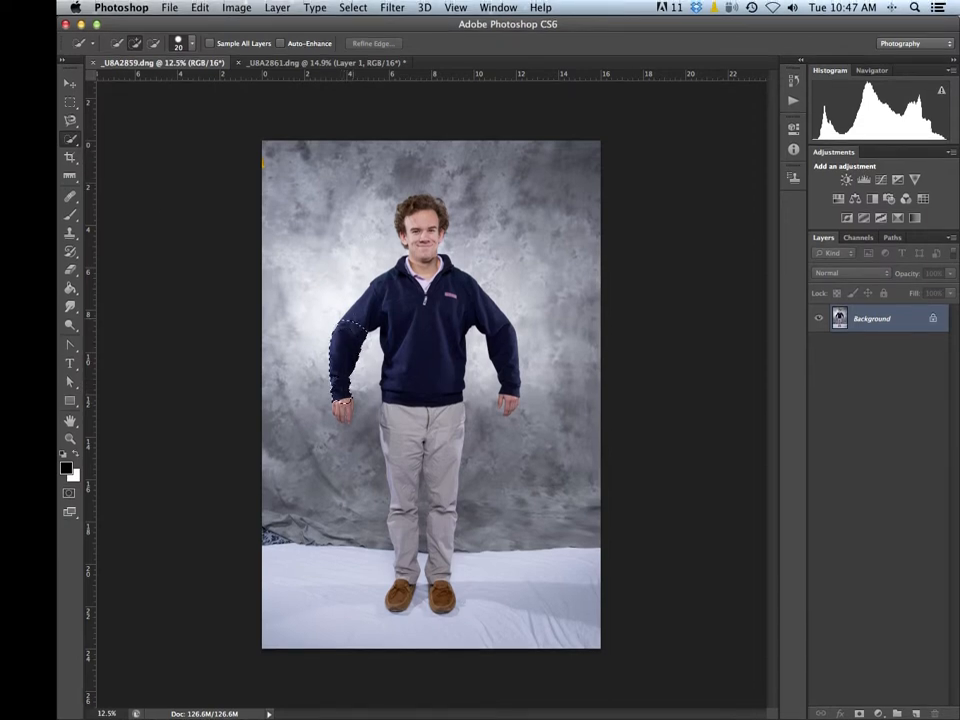
pyautogui.moveTo(400, 262); pyautogui.dragTo(424, 260)
pyautogui.click(450, 277)
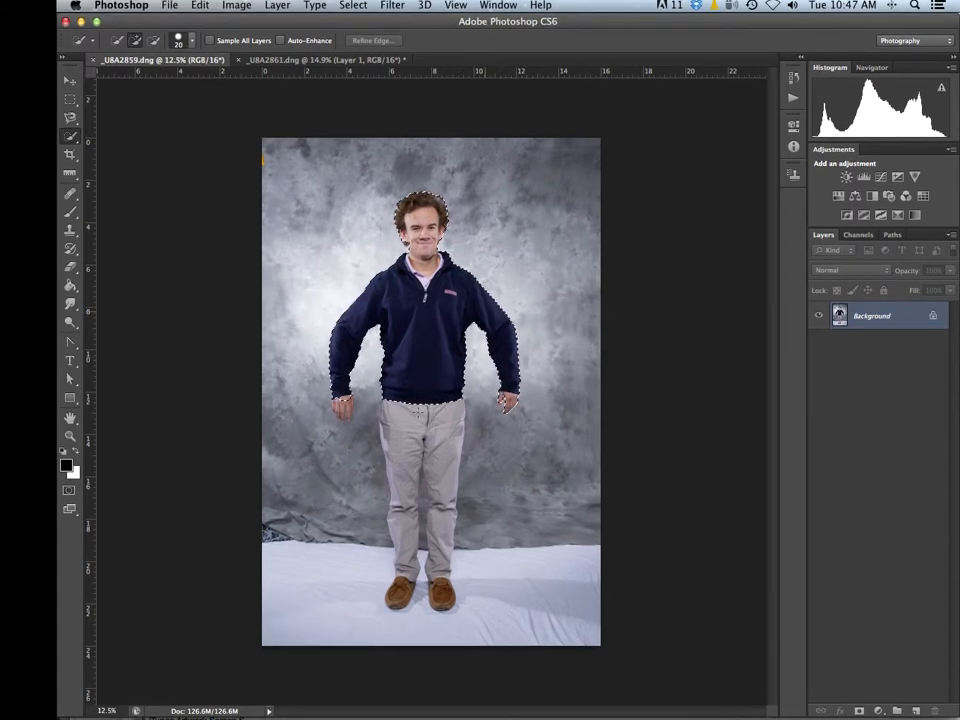
pyautogui.moveTo(352, 401); pyautogui.dragTo(344, 399)
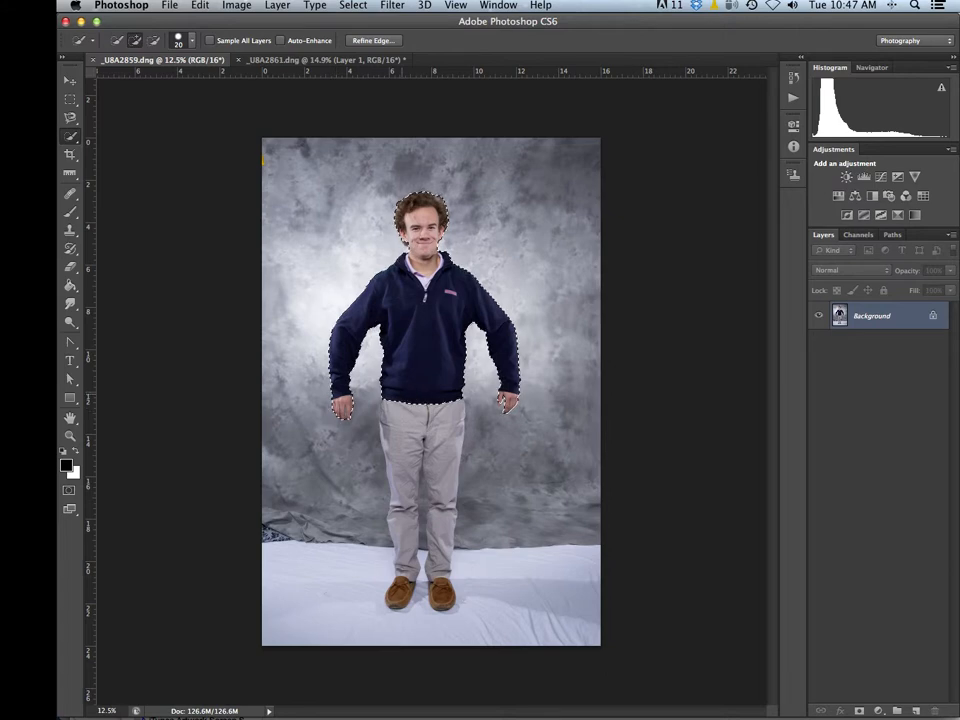
pyautogui.moveTo(406, 546); pyautogui.dragTo(394, 604)
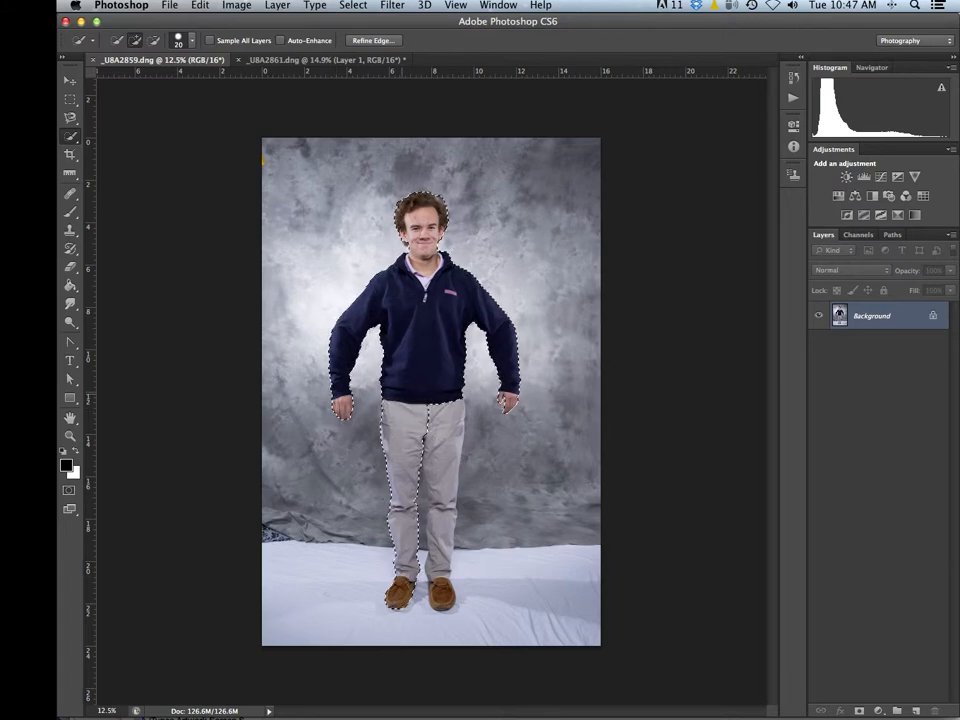
pyautogui.moveTo(443, 486); pyautogui.dragTo(446, 605)
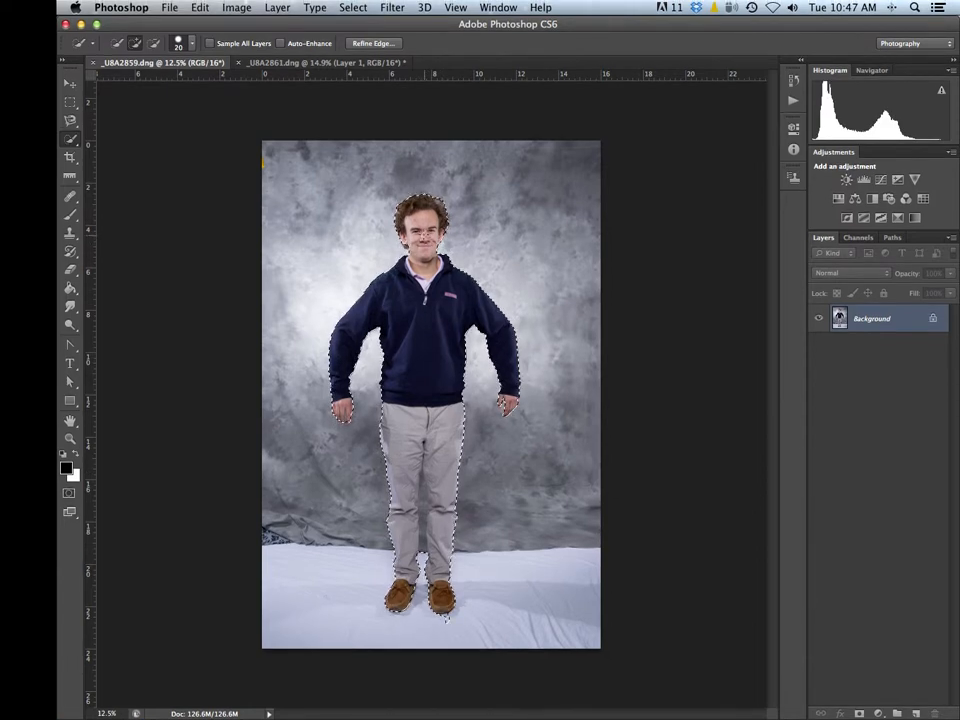
# Subtract the hair, face and jaw from the selection down to the neck, using a brush size of 95 for the face
pyautogui.press('super+space')
pyautogui.moveTo(419, 237); pyautogui.dragTo(453, 279)
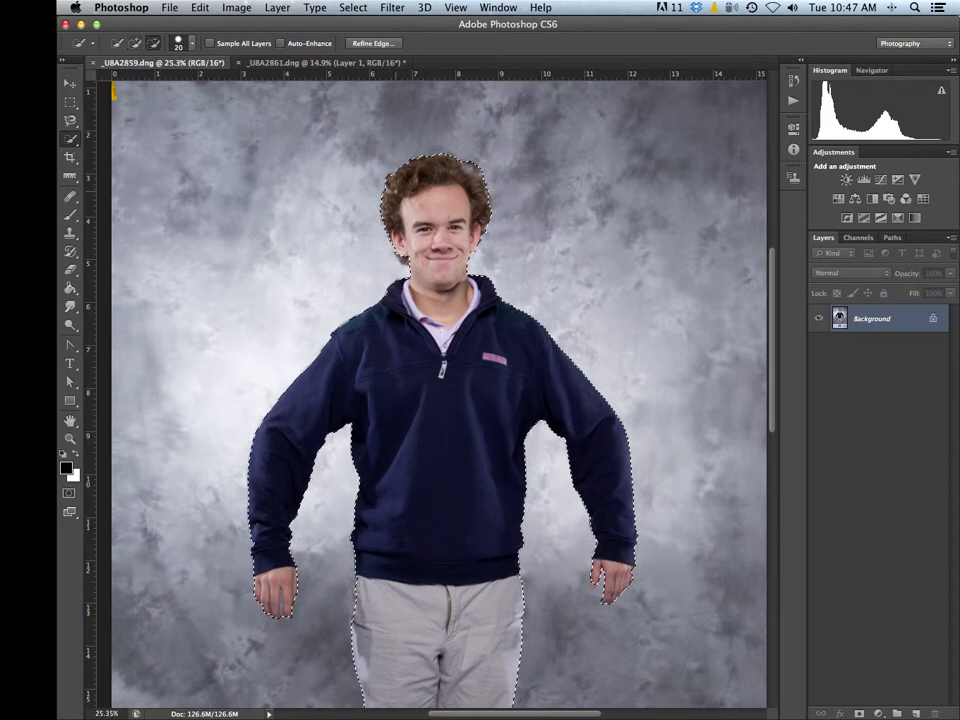
pyautogui.keyDown('alt'); pyautogui.moveTo(392, 182); pyautogui.dragTo(448, 161); pyautogui.keyUp('alt')
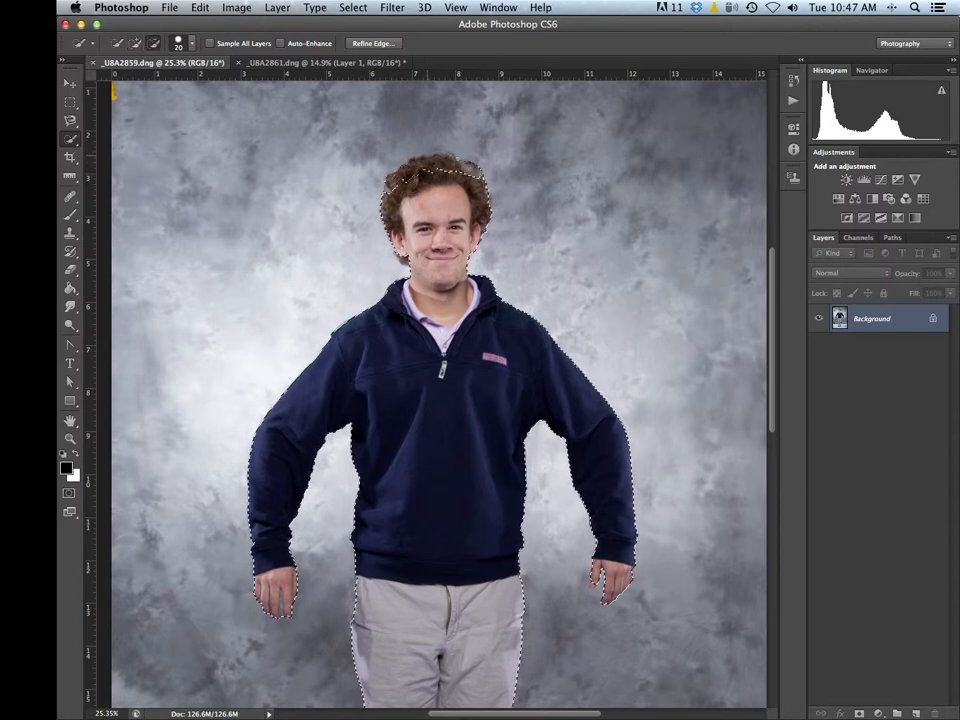
pyautogui.moveTo(479, 175)
pyautogui.keyDown('alt'); pyautogui.mouseDown()
pyautogui.moveTo(405, 190)
pyautogui.moveTo(436, 175)
pyautogui.moveTo(444, 205)
pyautogui.moveTo(432, 185)
pyautogui.moveTo(395, 192)
pyautogui.moveTo(390, 220)
pyautogui.moveTo(400, 205)
pyautogui.moveTo(420, 215)
pyautogui.moveTo(456, 172)
pyautogui.moveTo(481, 231)
pyautogui.moveTo(445, 240)
pyautogui.moveTo(402, 218)
pyautogui.mouseUp(); pyautogui.keyUp('alt')
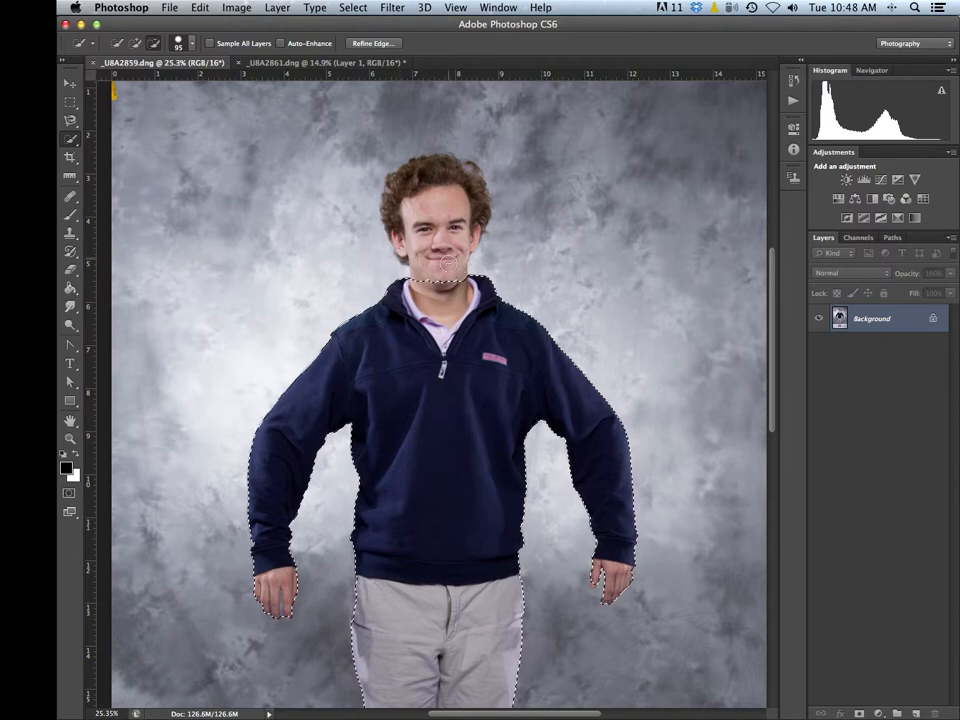
pyautogui.moveTo(445, 233)
pyautogui.keyDown('alt'); pyautogui.mouseDown()
pyautogui.moveTo(450, 291)
pyautogui.moveTo(413, 284)
pyautogui.mouseUp(); pyautogui.keyUp('alt')
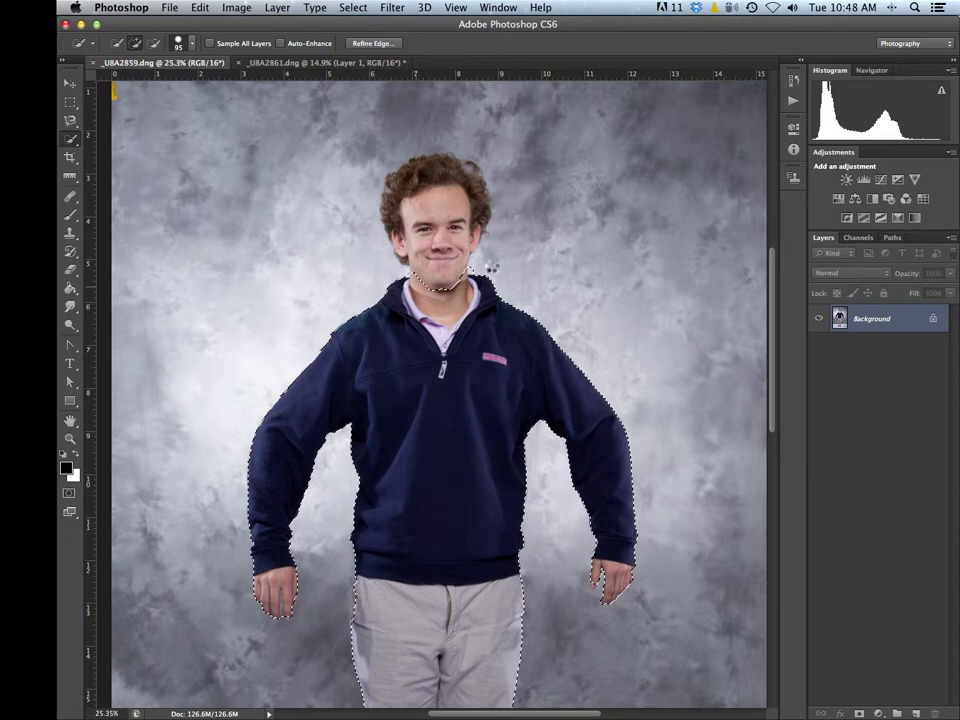
pyautogui.press('alt')
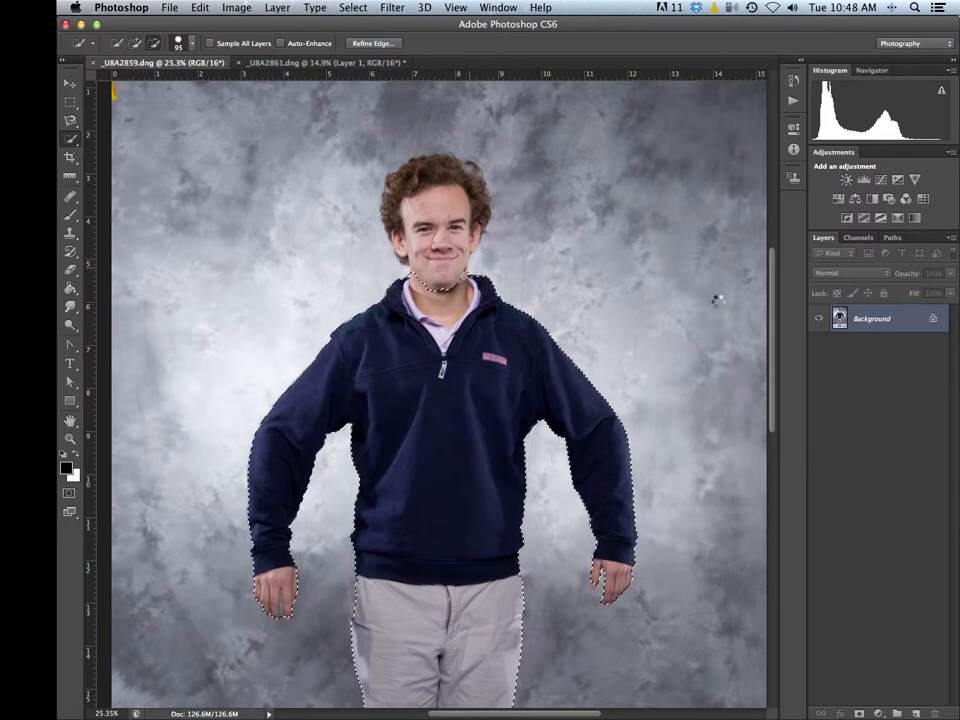
# Mask out everything except the headless body with a layer mask and apply the mask permanently
pyautogui.click(859, 711)
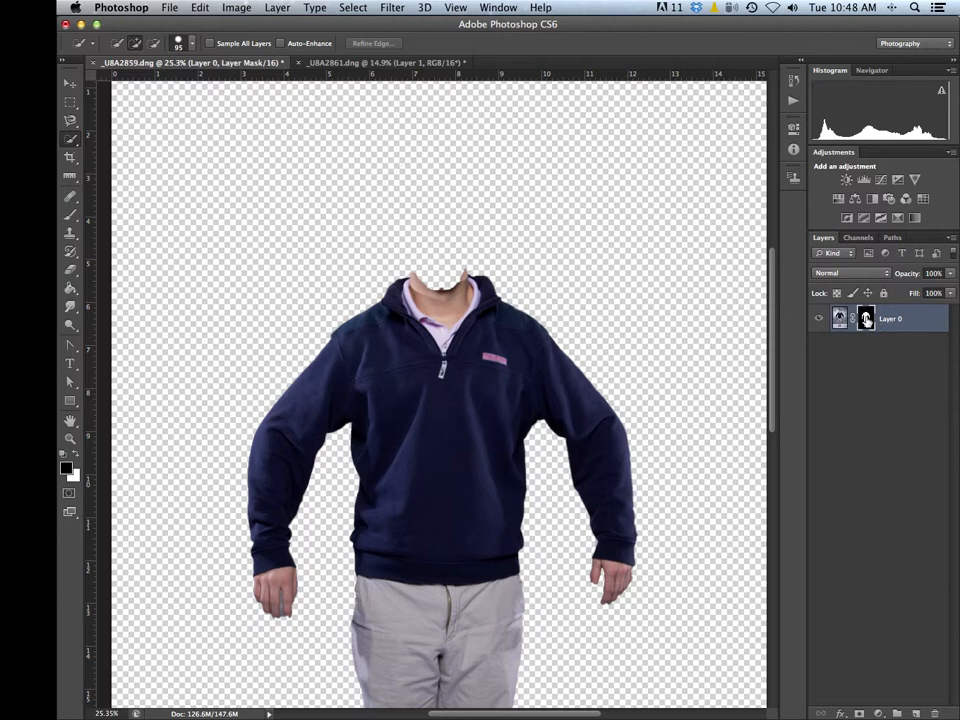
pyautogui.rightClick(866, 320)
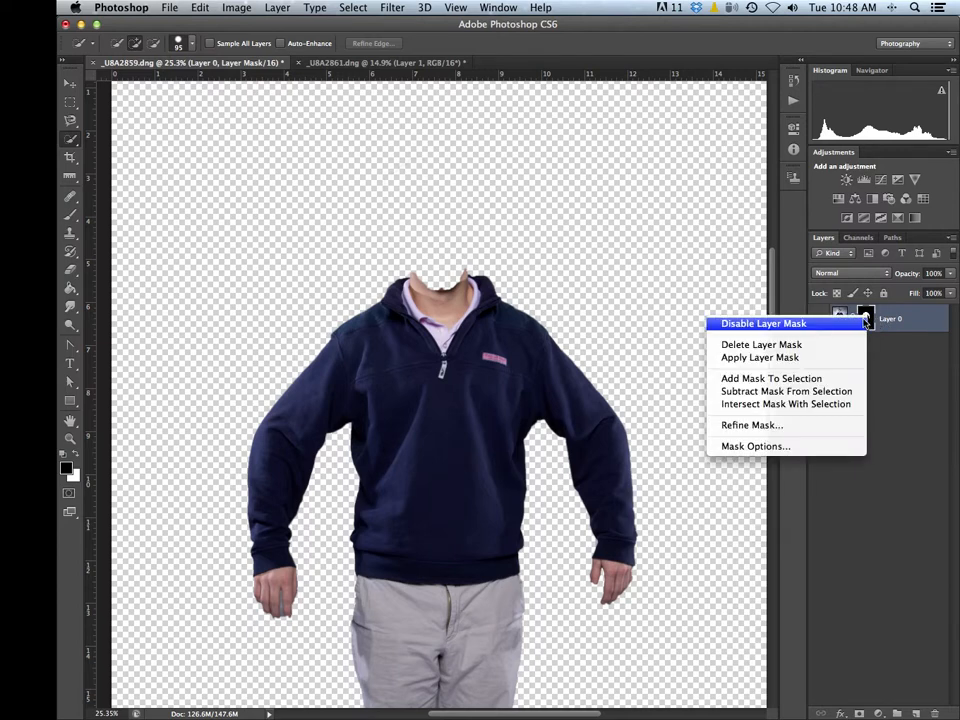
pyautogui.click(766, 358)
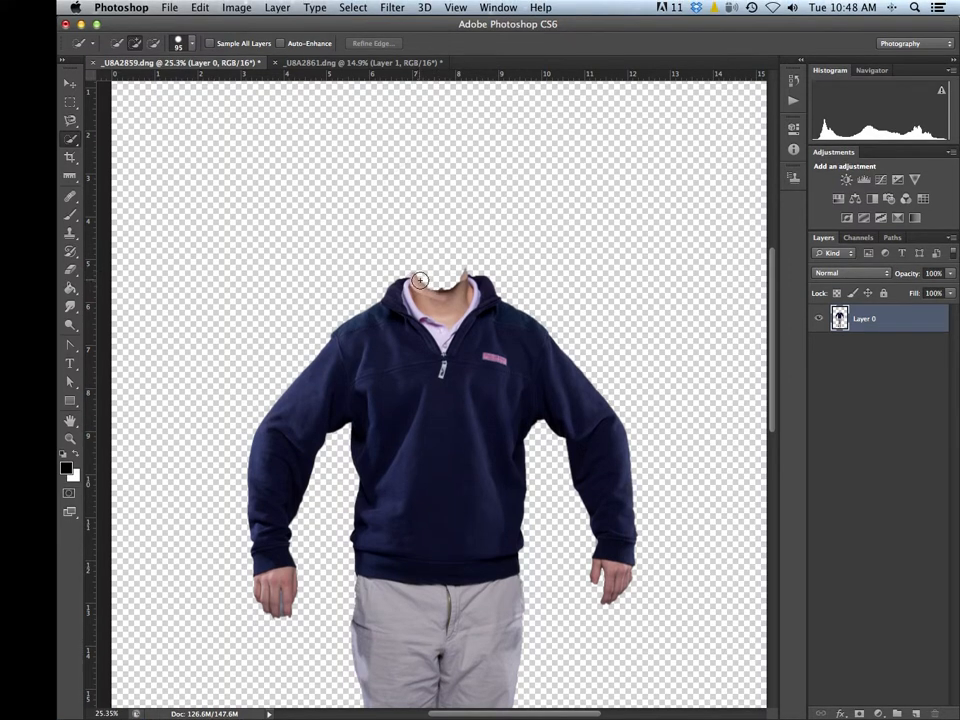
# Select only the neck skin inside the shirt collar and copy it to a new layer
pyautogui.moveTo(430, 300); pyautogui.dragTo(438, 332)
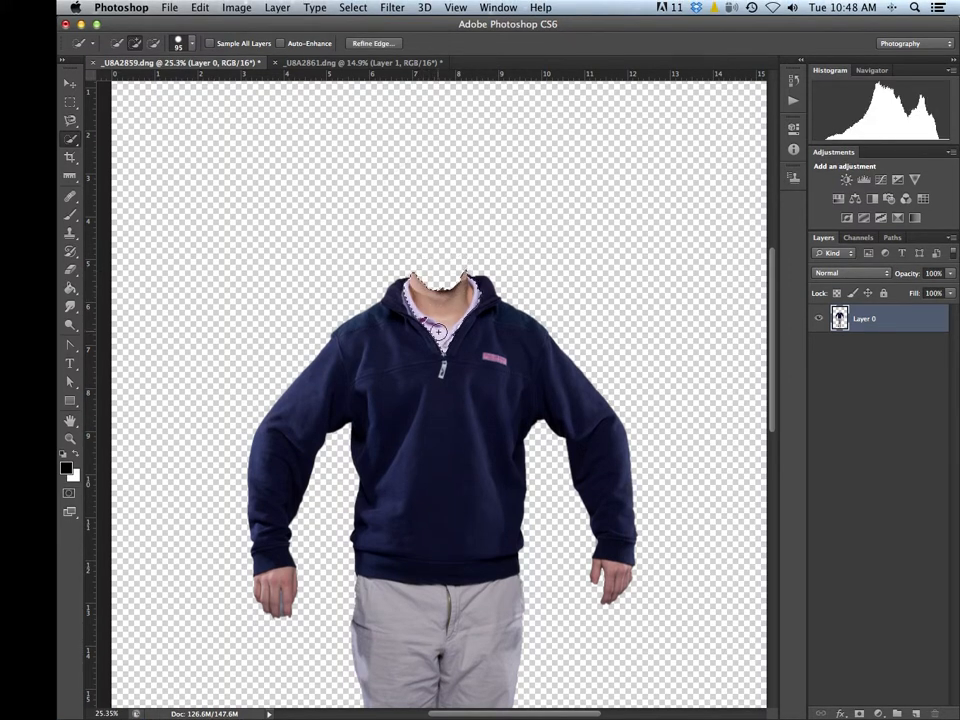
pyautogui.press('alt')
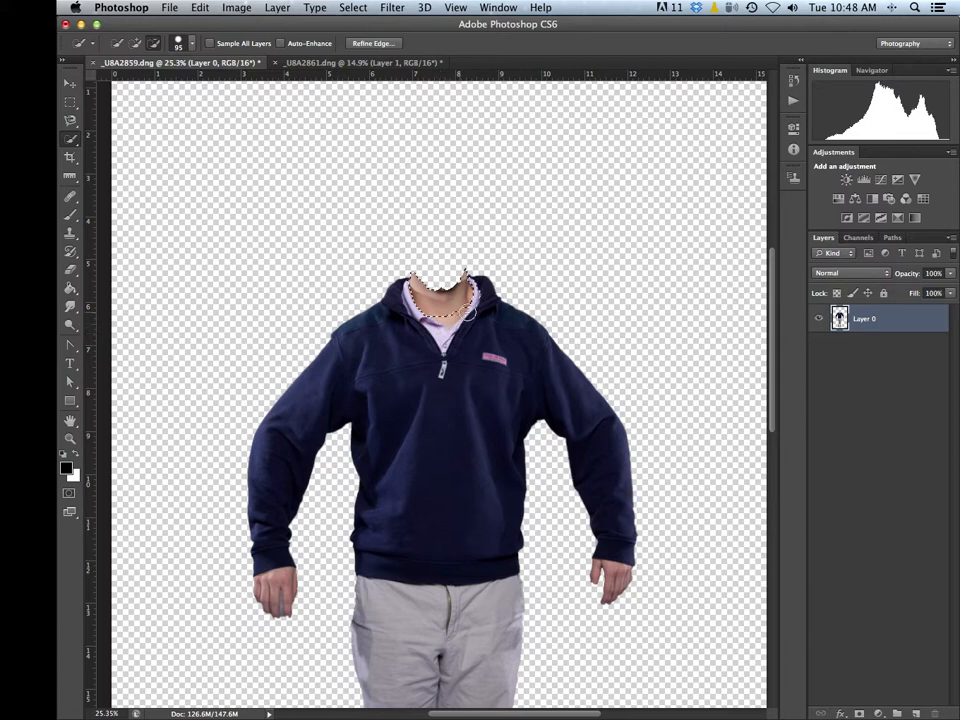
pyautogui.moveTo(475, 305); pyautogui.dragTo(459, 289)
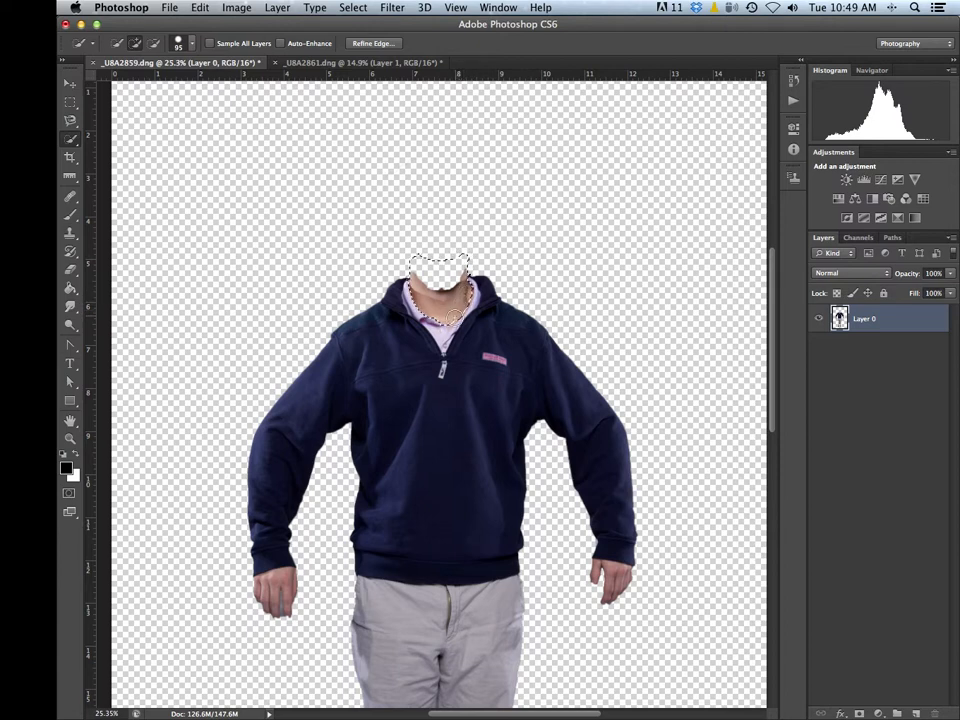
pyautogui.moveTo(455, 316); pyautogui.dragTo(466, 289)
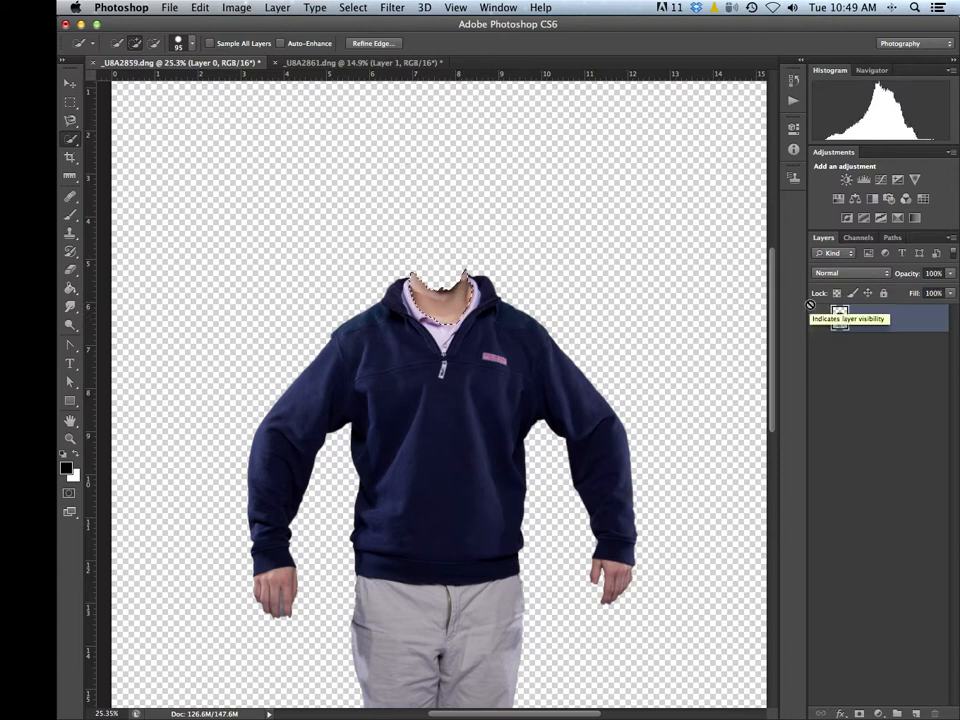
pyautogui.press('super+j')
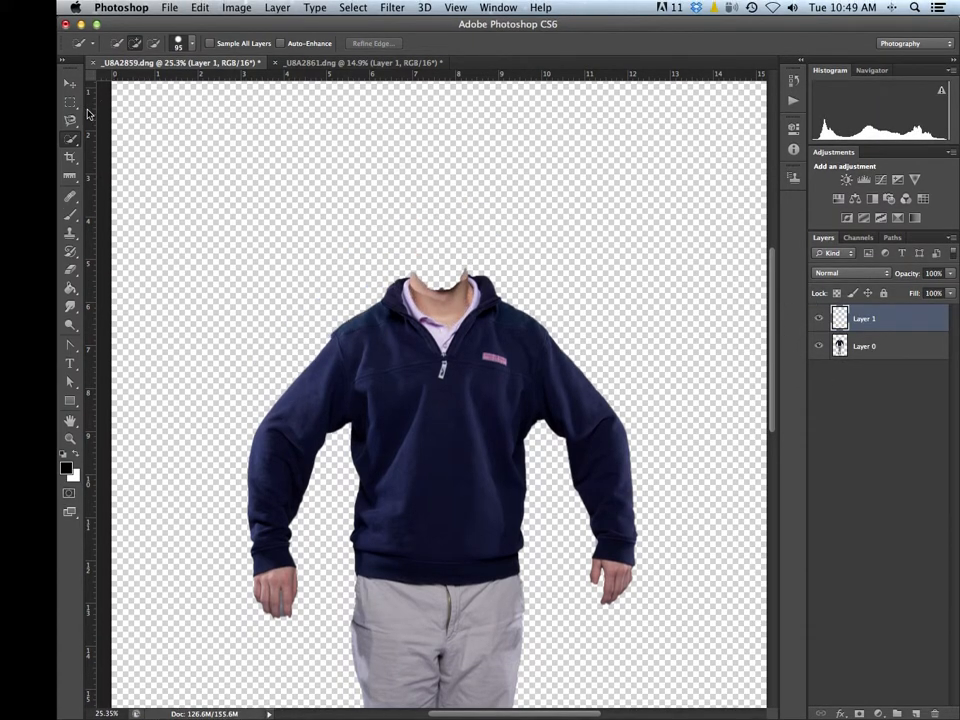
pyautogui.click(70, 85)
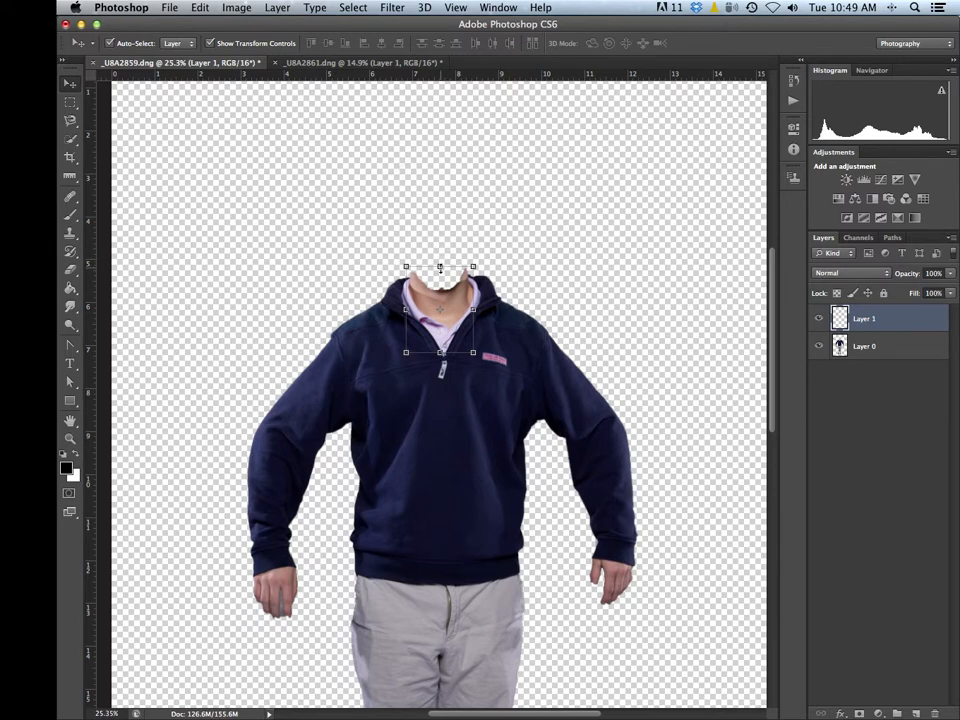
# Stretch the copied neck layer to about 99% width and 151% height, and merge it down into the body layer
pyautogui.moveTo(440, 268); pyautogui.dragTo(440, 246)
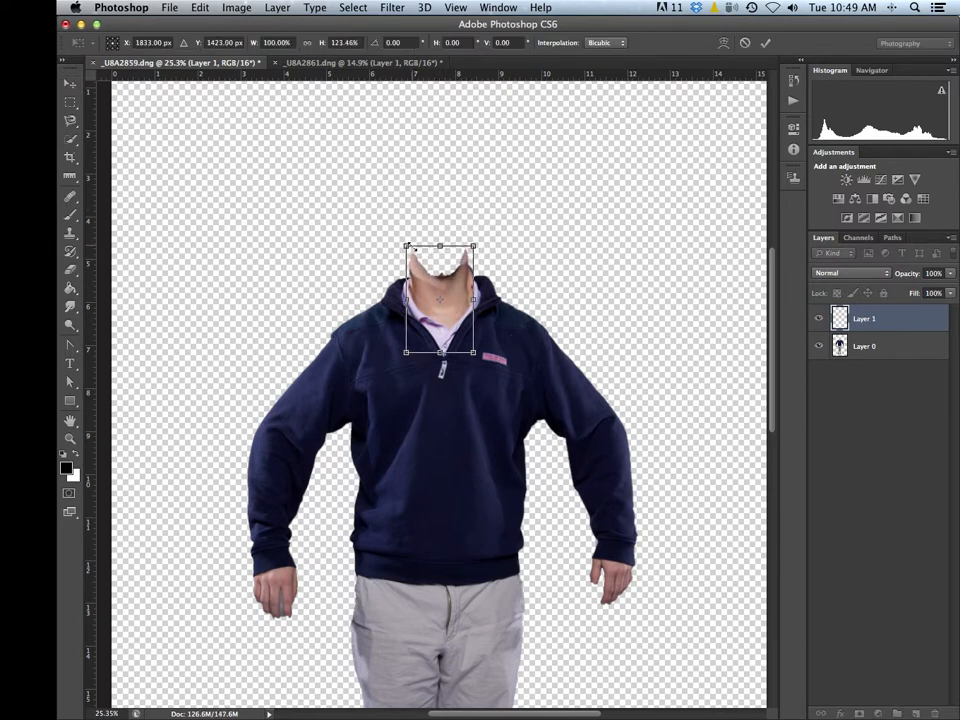
pyautogui.moveTo(404, 244); pyautogui.dragTo(403, 241)
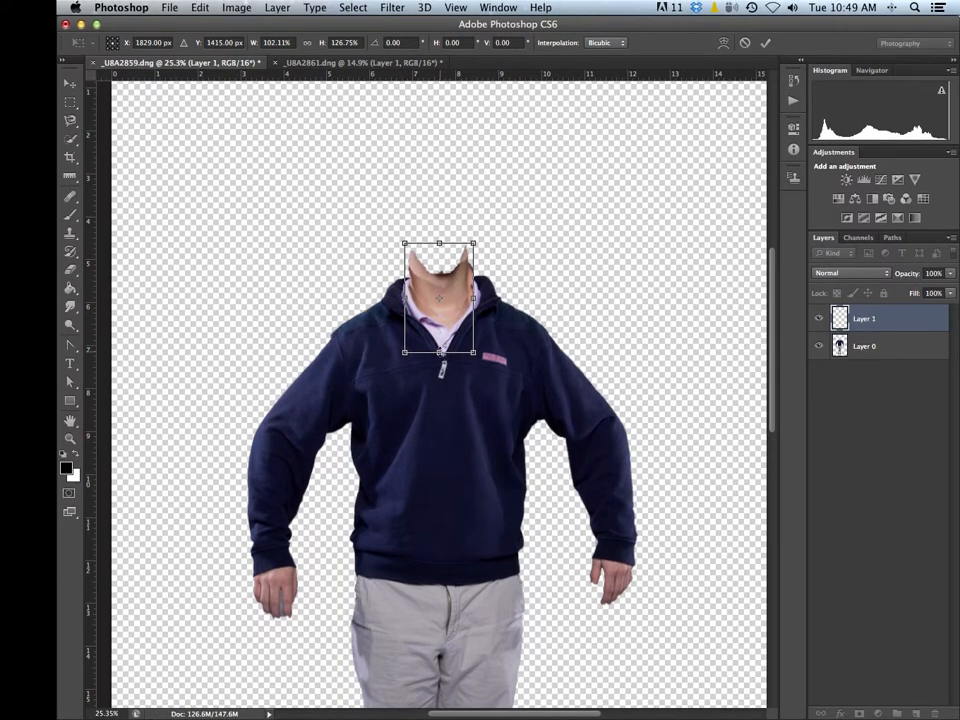
pyautogui.moveTo(440, 351); pyautogui.dragTo(440, 355)
pyautogui.moveTo(439, 244); pyautogui.dragTo(439, 228)
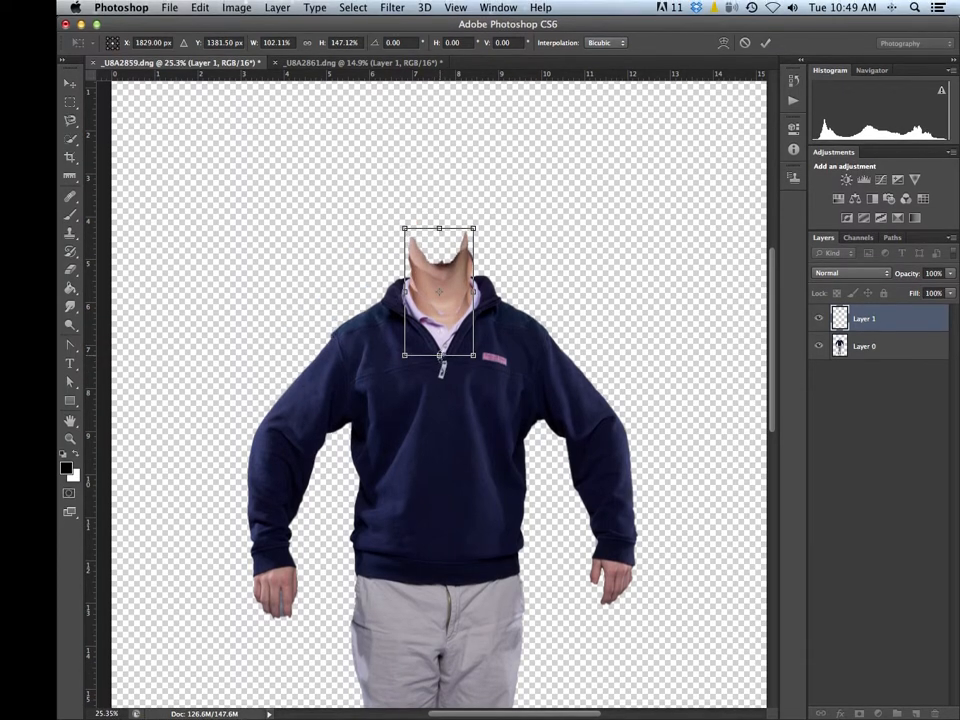
pyautogui.moveTo(440, 355); pyautogui.dragTo(440, 358)
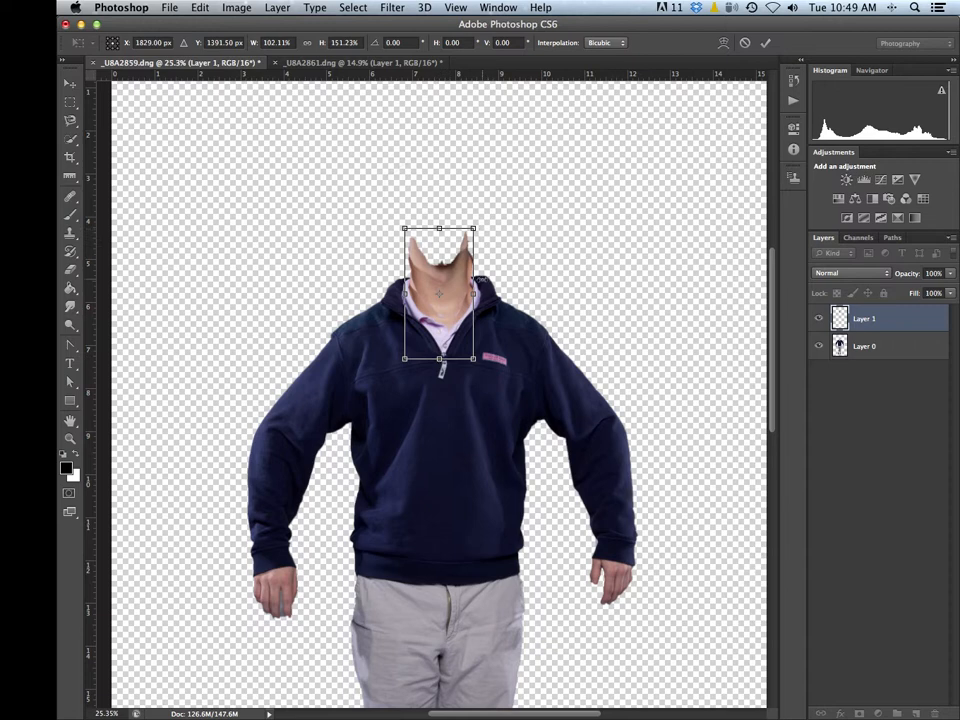
pyautogui.moveTo(473, 290); pyautogui.dragTo(471, 290)
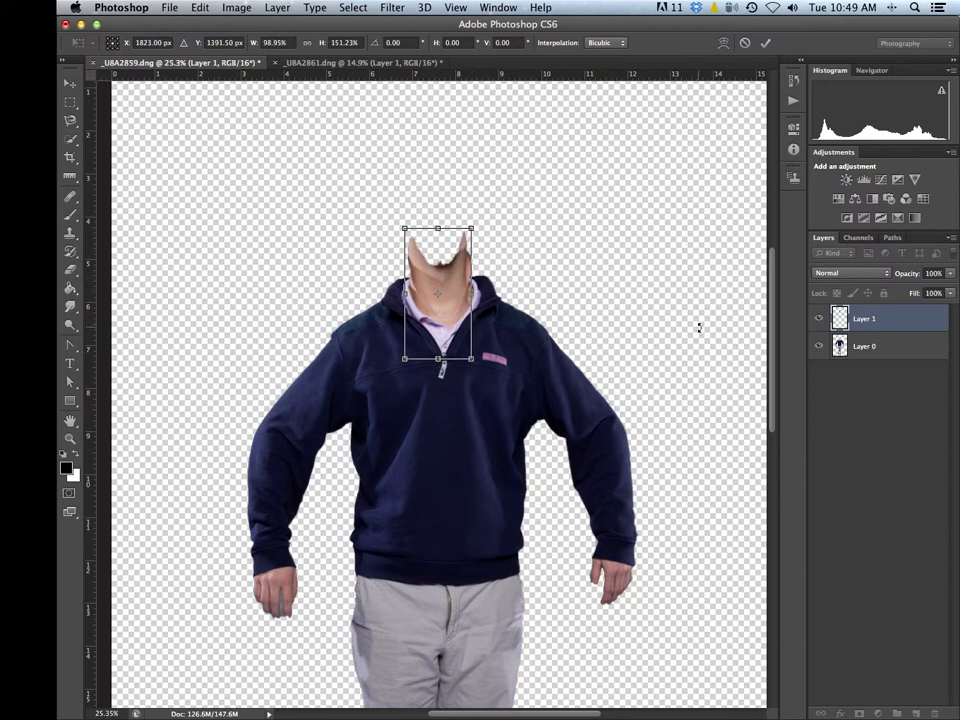
pyautogui.press('Return')
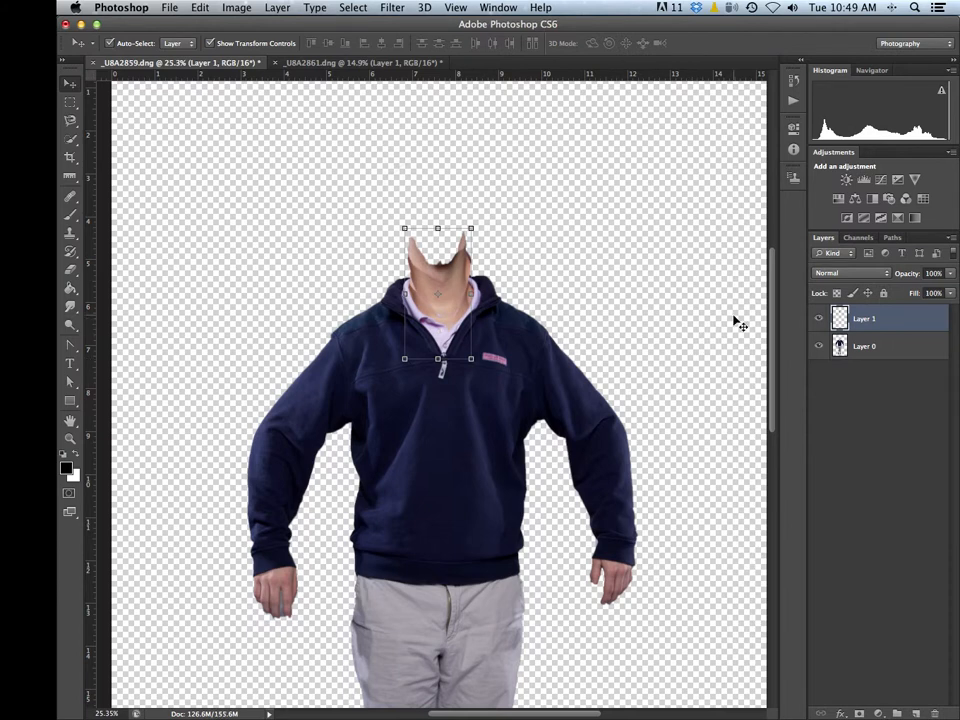
pyautogui.click(953, 254)
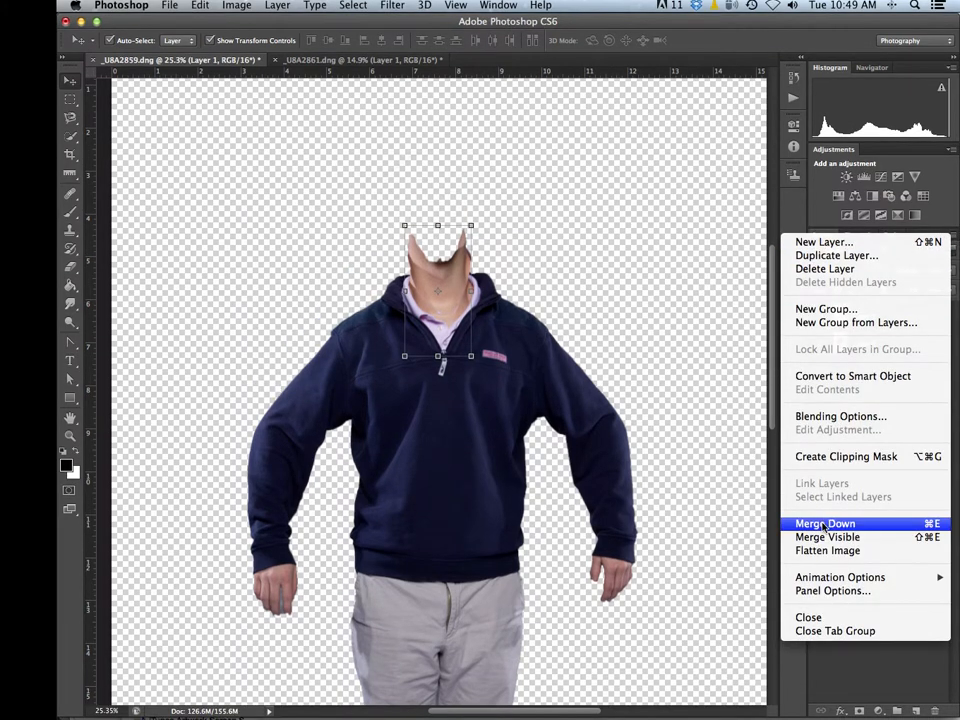
pyautogui.click(822, 526)
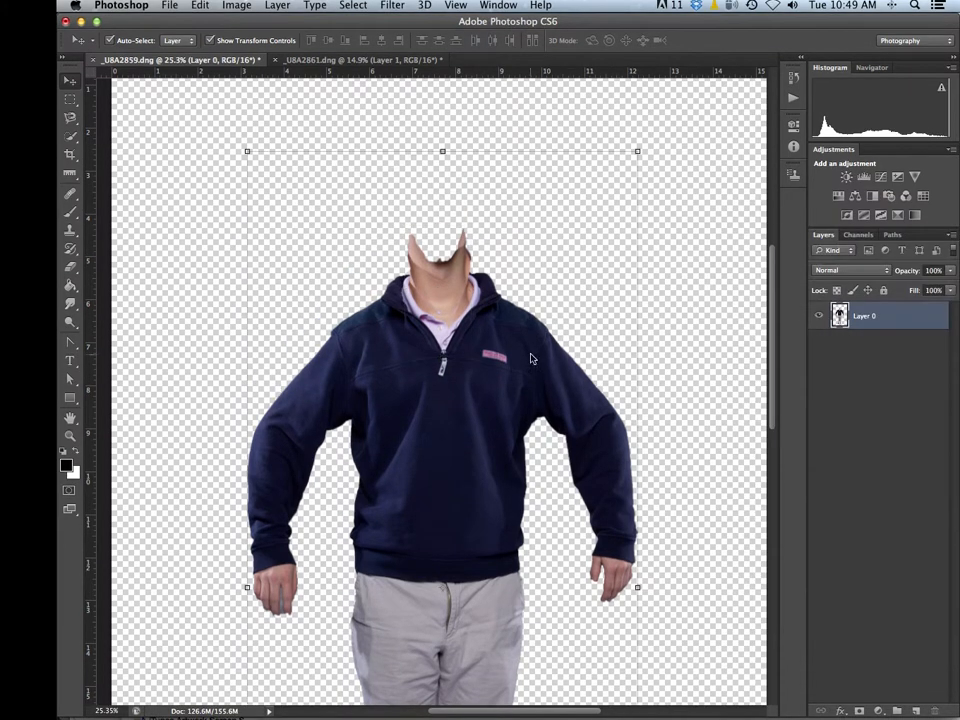
# Blend the visible seam and purple fringe on the neck with the Healing Brush at size 63, sampling nearby skin
pyautogui.press('super+space')
pyautogui.moveTo(411, 272); pyautogui.dragTo(460, 331)
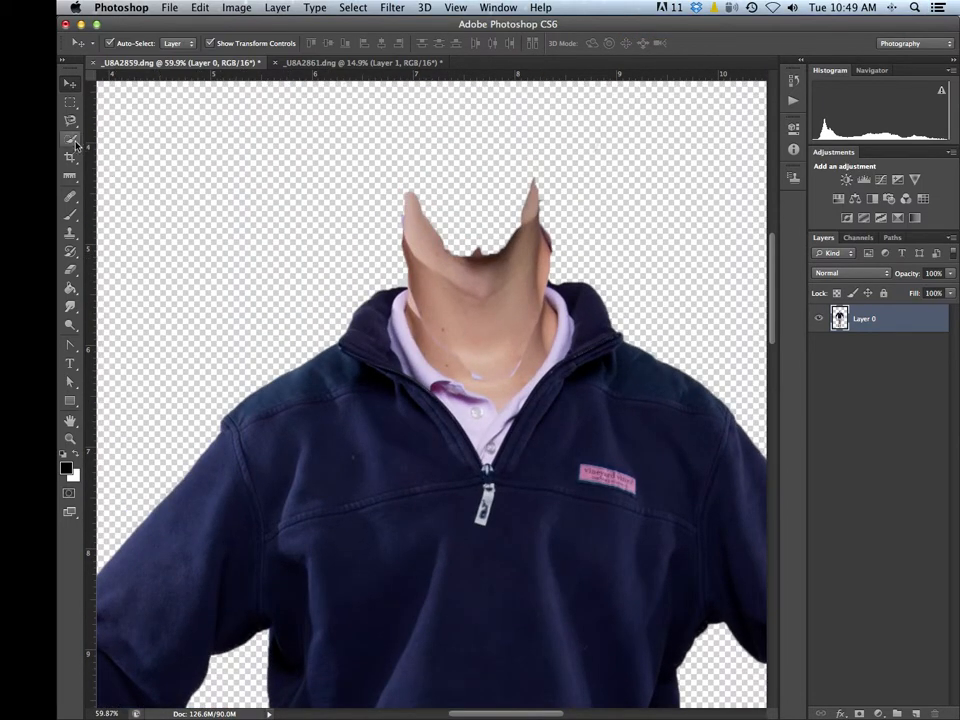
pyautogui.press('j')
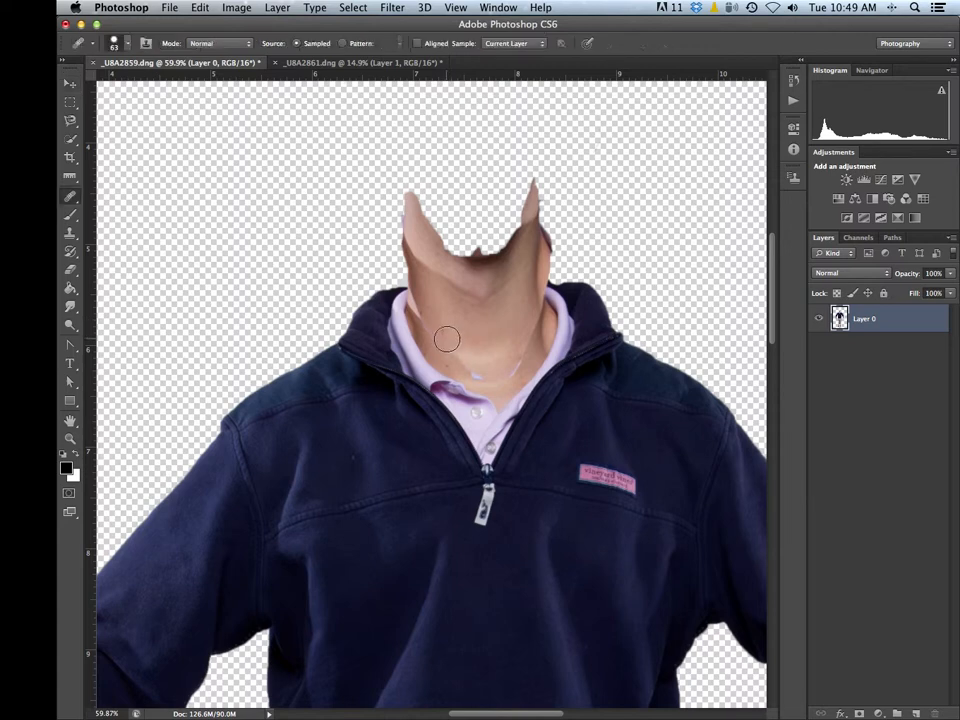
pyautogui.keyDown('alt'); pyautogui.click(471, 342); pyautogui.keyUp('alt')
pyautogui.click(478, 373)
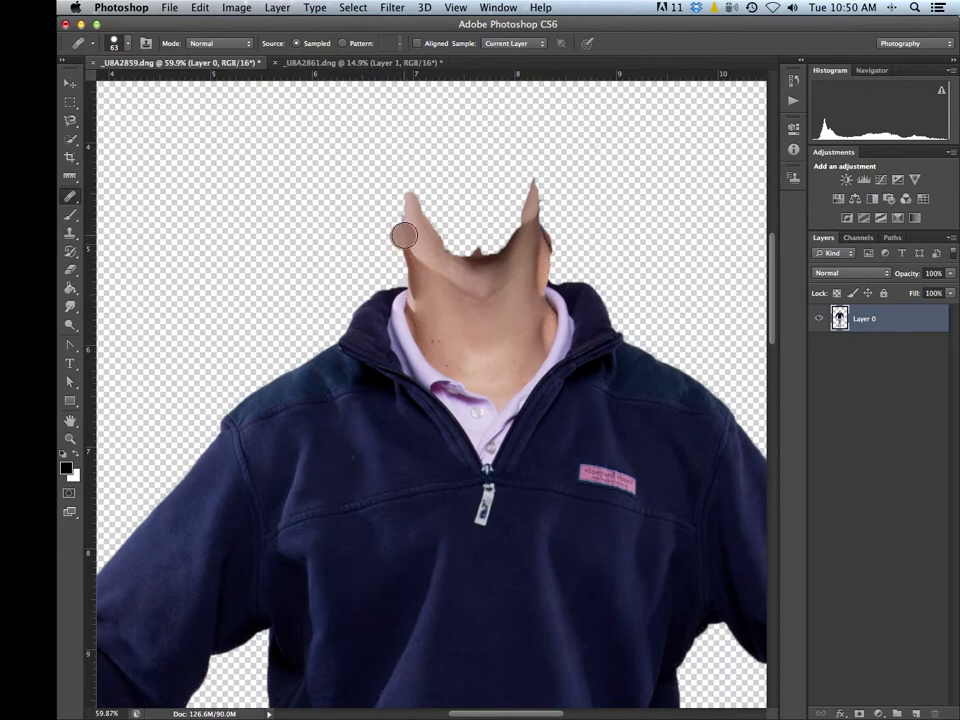
pyautogui.keyDown('alt'); pyautogui.click(418, 291); pyautogui.keyUp('alt')
pyautogui.click(422, 296)
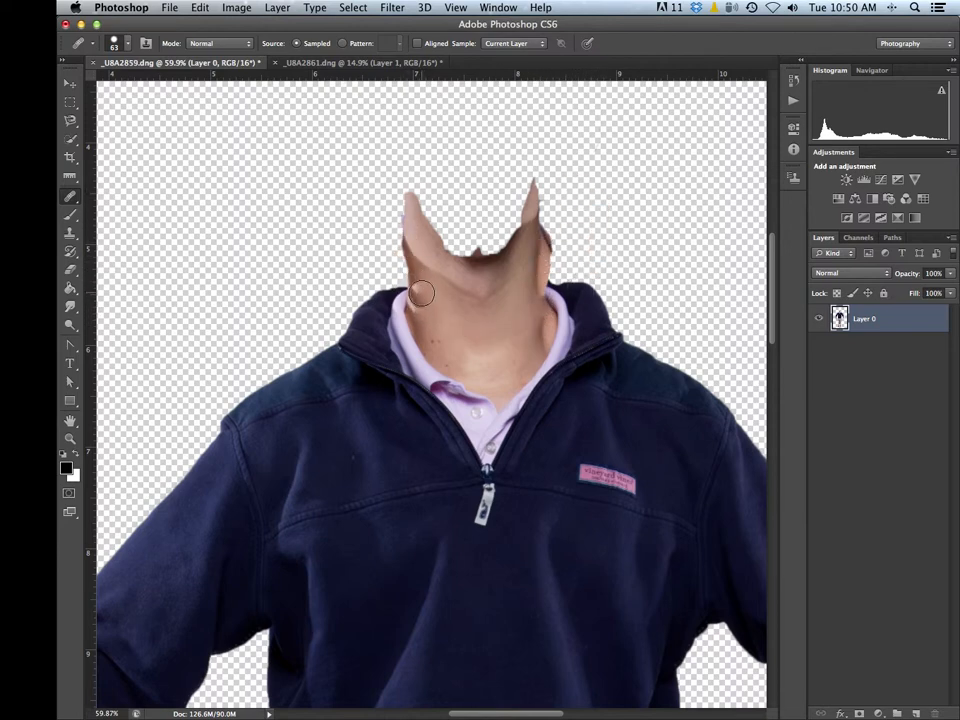
pyautogui.keyDown('alt'); pyautogui.click(424, 288); pyautogui.keyUp('alt')
pyautogui.click(419, 298)
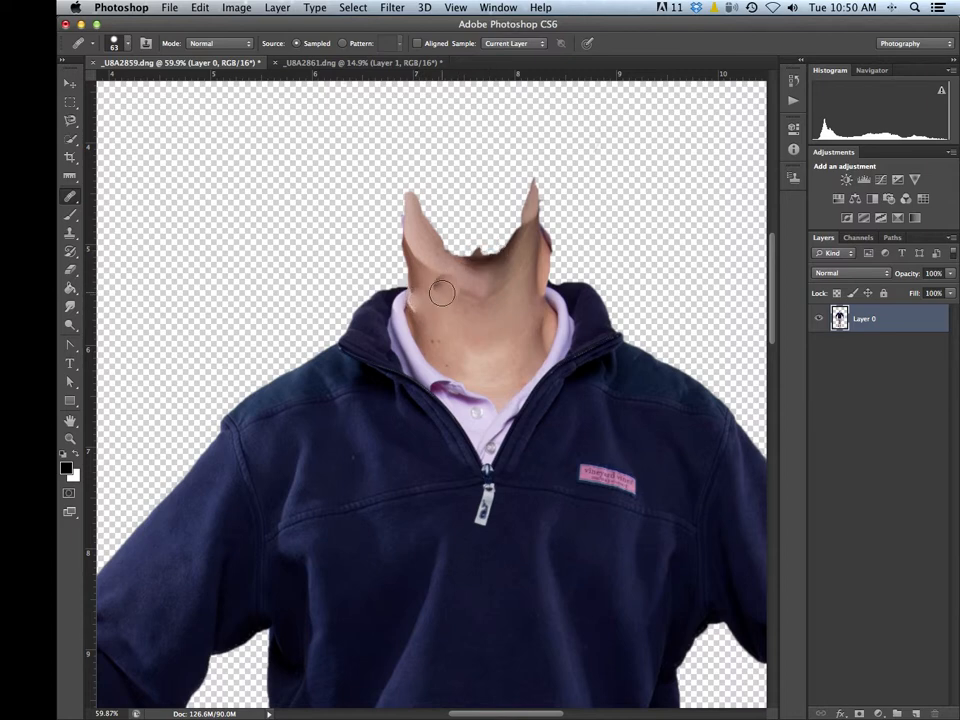
pyautogui.keyDown('alt'); pyautogui.click(433, 298); pyautogui.keyUp('alt')
pyautogui.keyDown('alt'); pyautogui.click(514, 304); pyautogui.keyUp('alt')
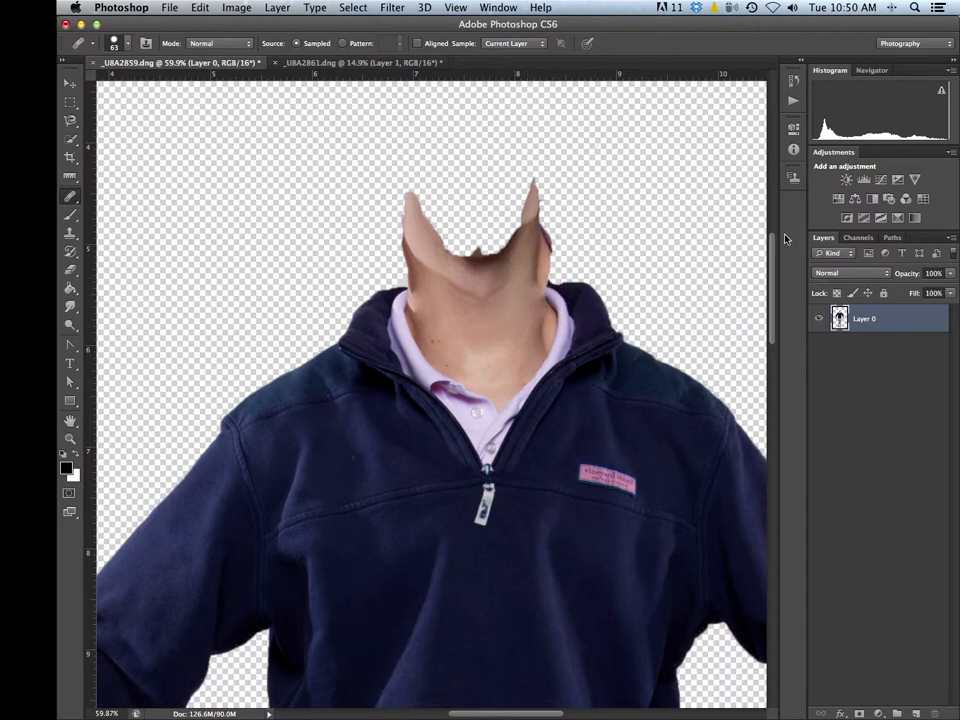
# Add a layer mask to Layer 0 and paint on it to trim and refine both side edges of the neck
pyautogui.click(859, 713)
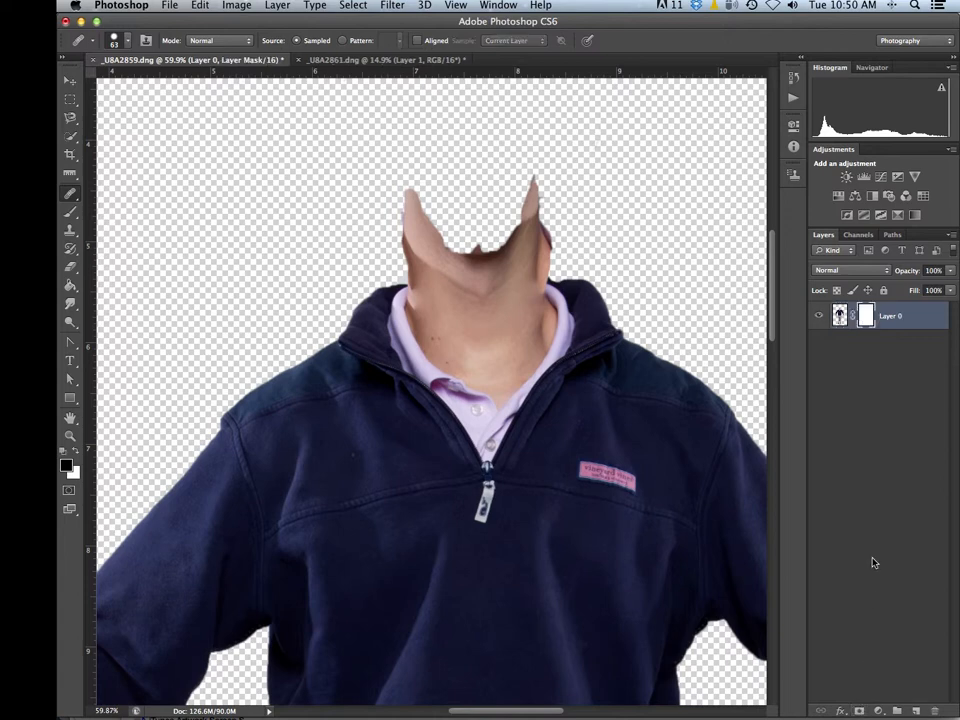
pyautogui.press('b')
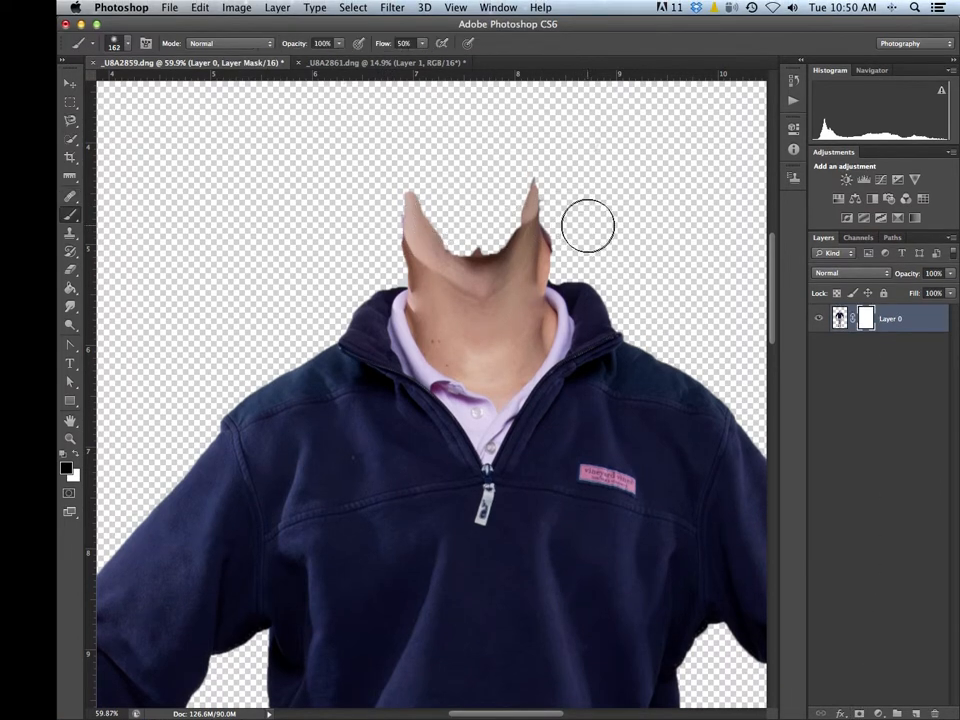
pyautogui.moveTo(622, 211); pyautogui.dragTo(606, 219)
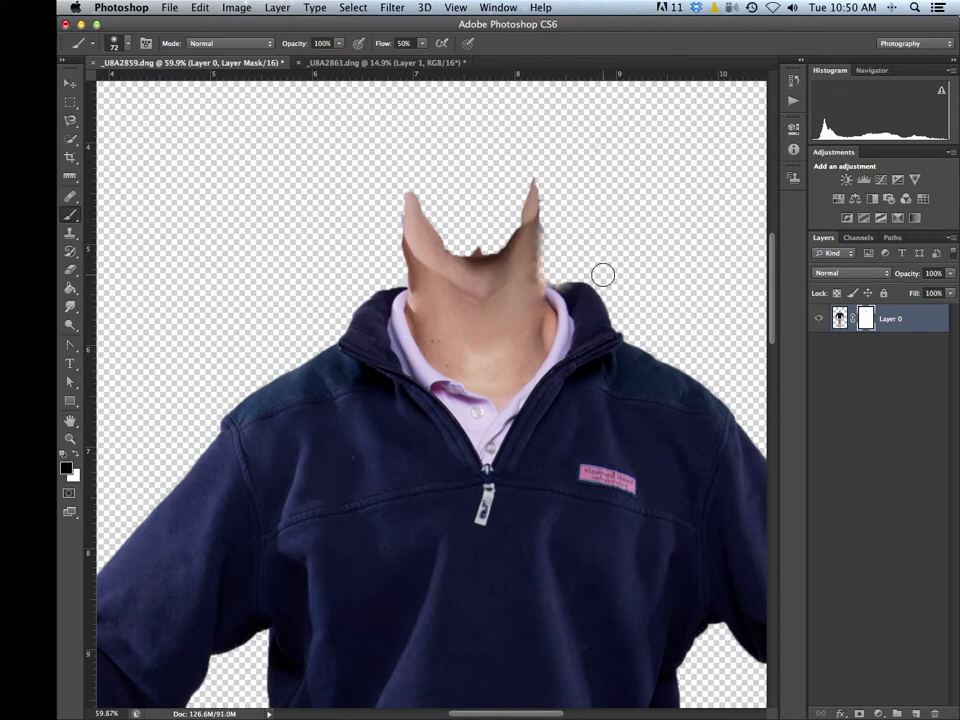
pyautogui.press('x')
pyautogui.moveTo(647, 229); pyautogui.dragTo(634, 231)
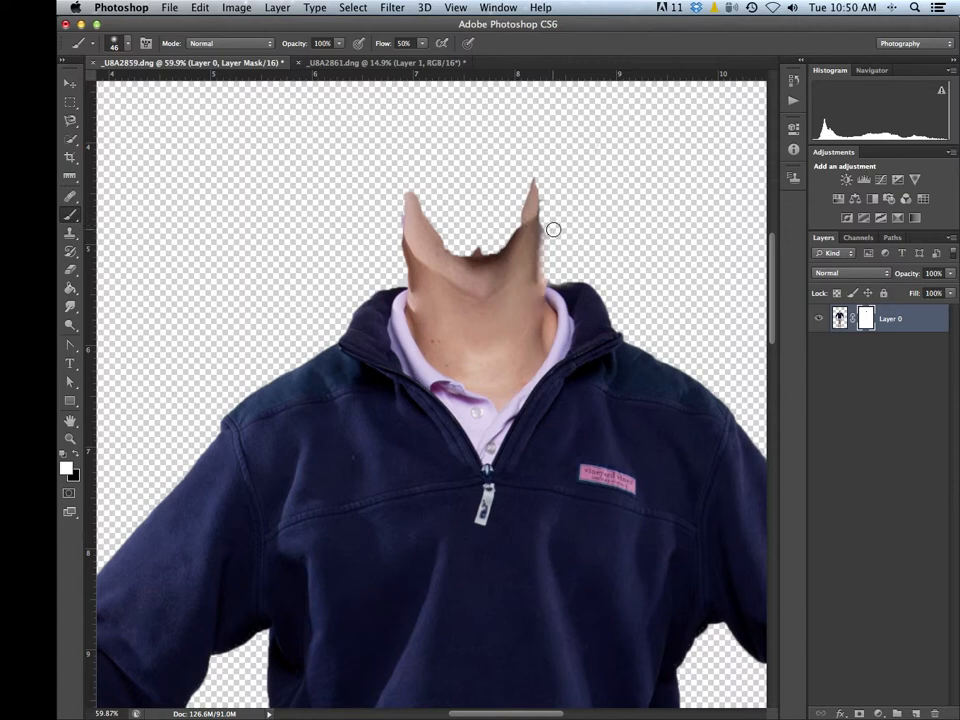
pyautogui.press('x')
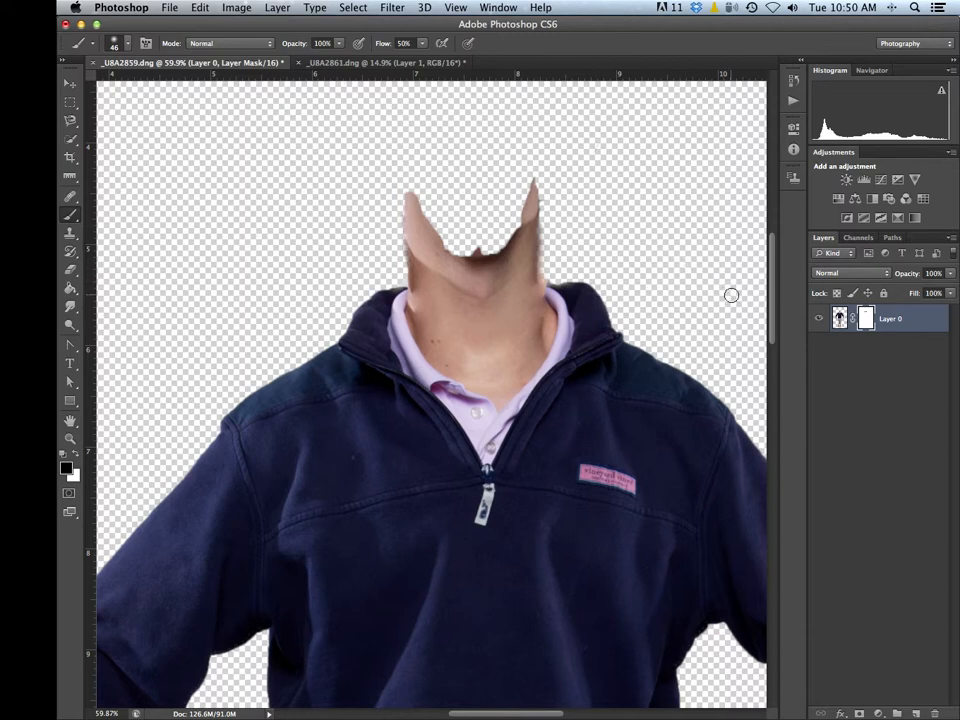
# Apply Layer 0's mask permanently
pyautogui.press('s')
pyautogui.click(840, 318)
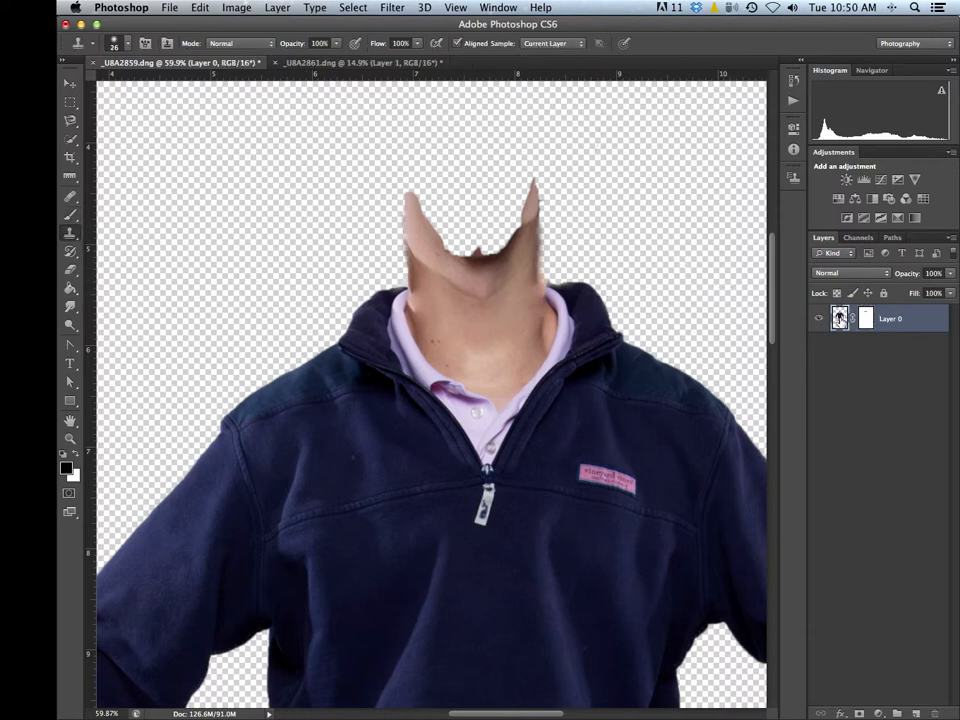
pyautogui.rightClick(862, 327)
pyautogui.click(775, 352)
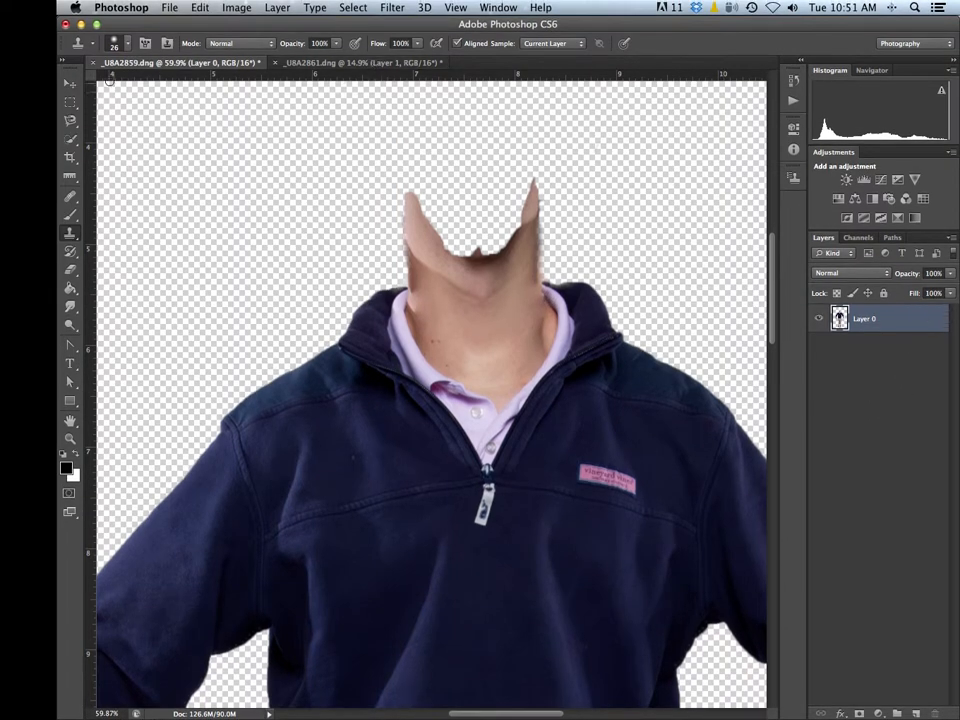
# Copy the mirrored head layer from _U8A2861.dng into the _U8A2859.dng body document
pyautogui.press('v')
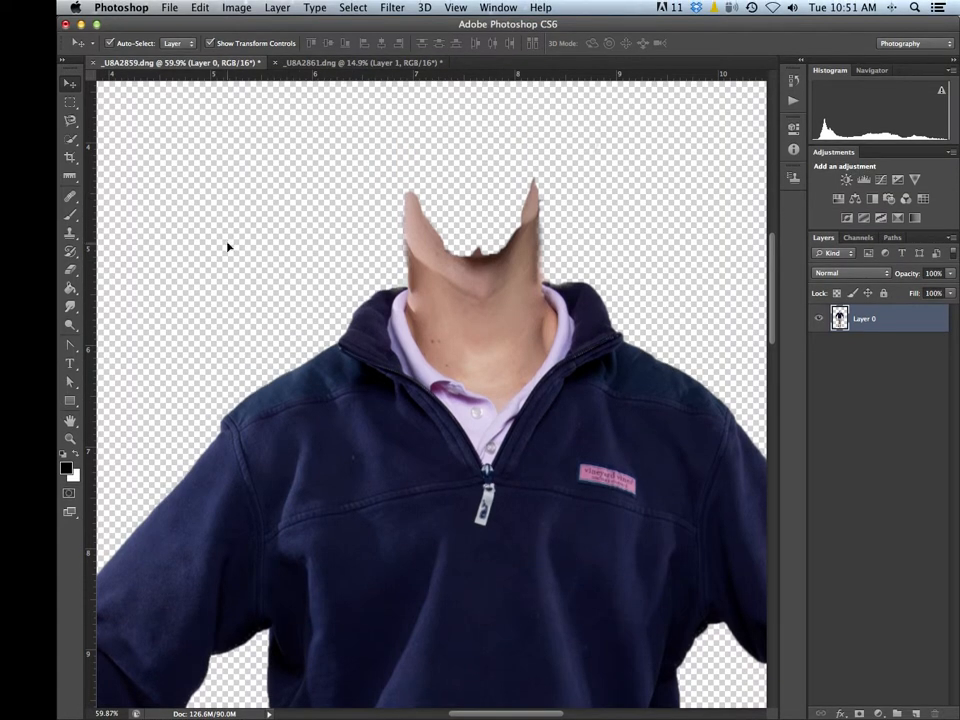
pyautogui.press('super+0')
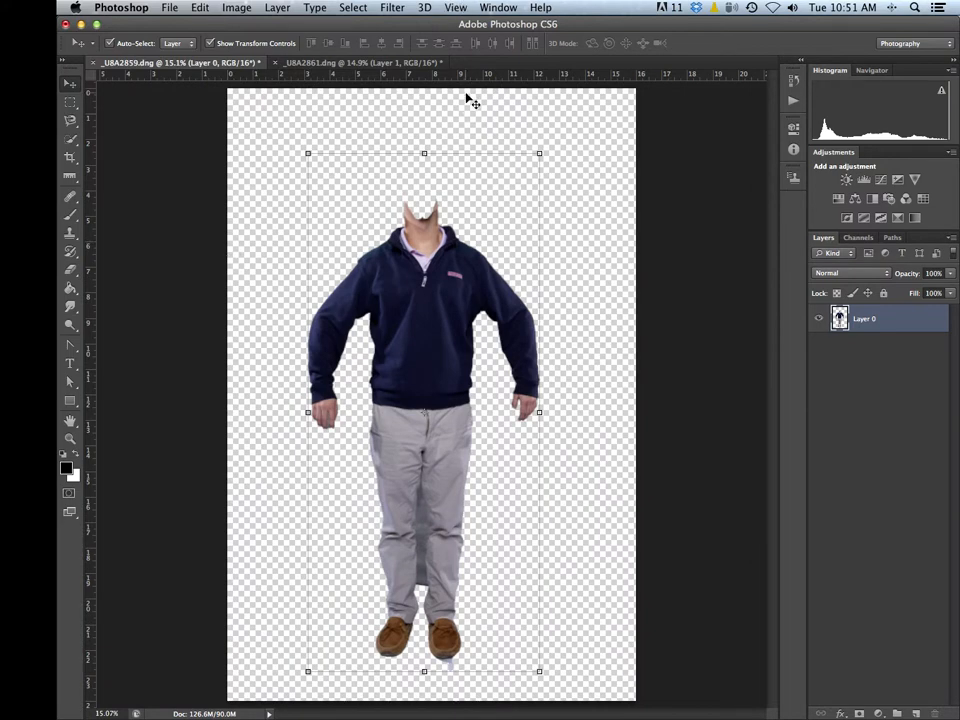
pyautogui.click(407, 62)
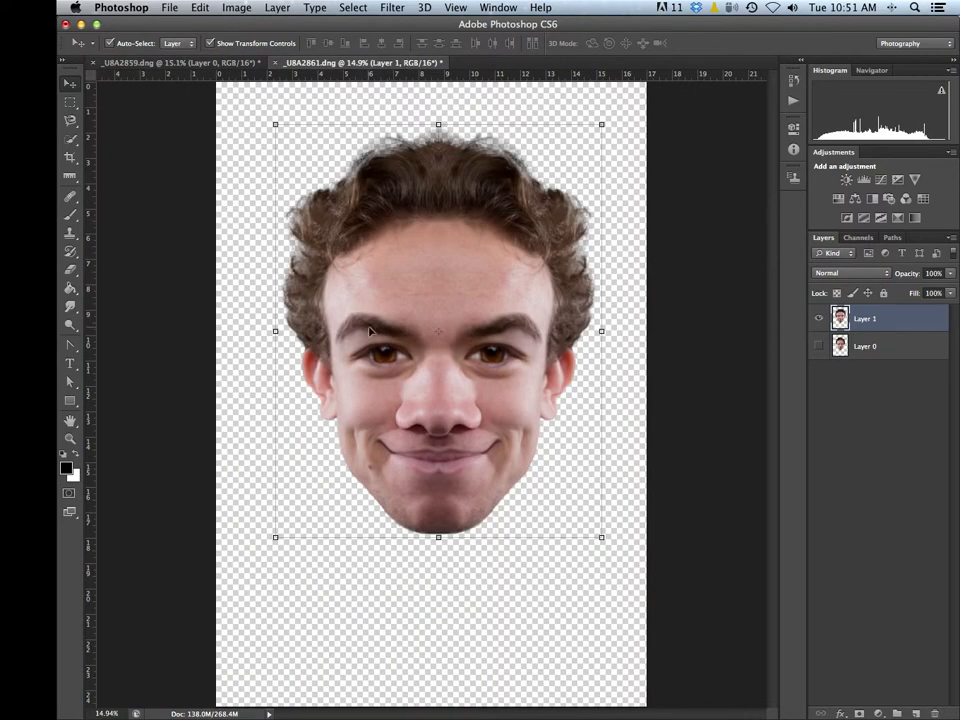
pyautogui.moveTo(476, 292); pyautogui.dragTo(574, 350)
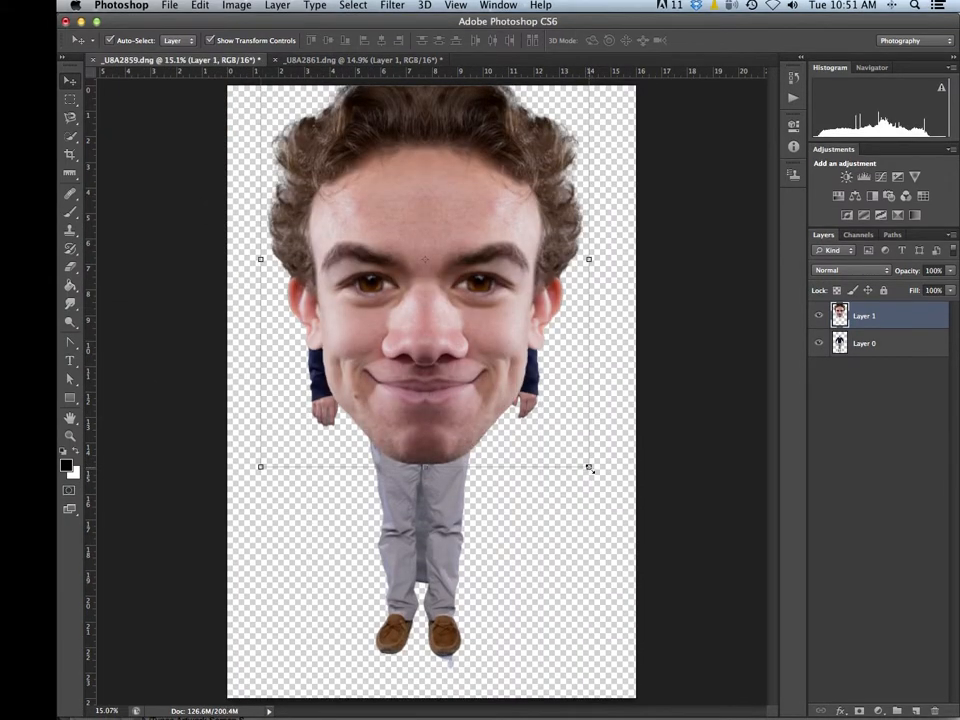
# Scale the head proportionally to about 42% and place it above the shoulders, covering the neck
pyautogui.moveTo(590, 468); pyautogui.dragTo(503, 360)
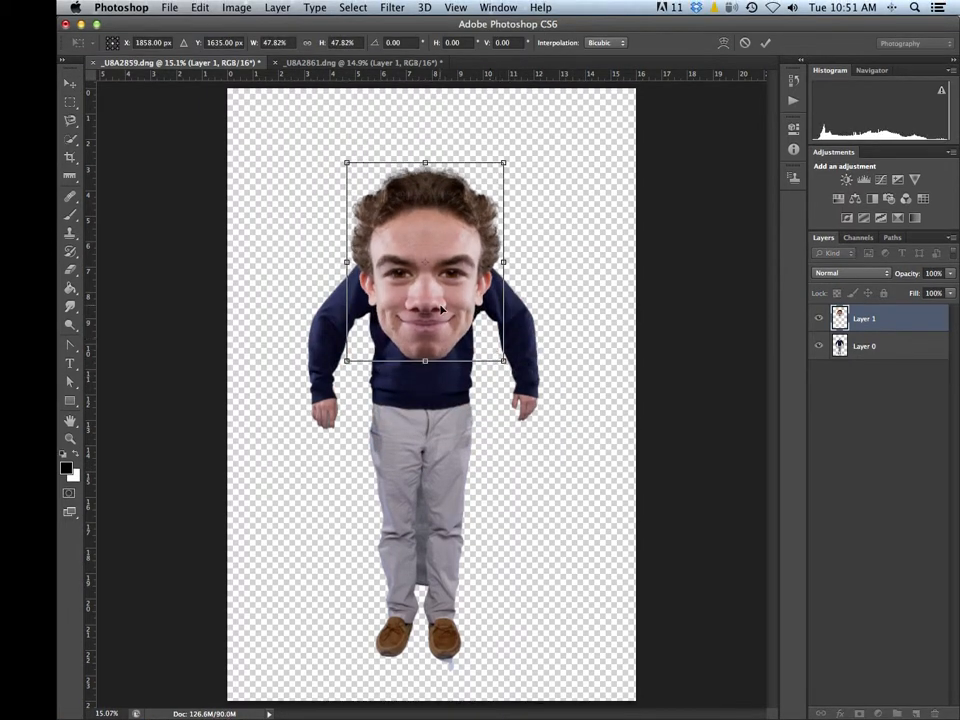
pyautogui.moveTo(440, 300); pyautogui.dragTo(441, 232)
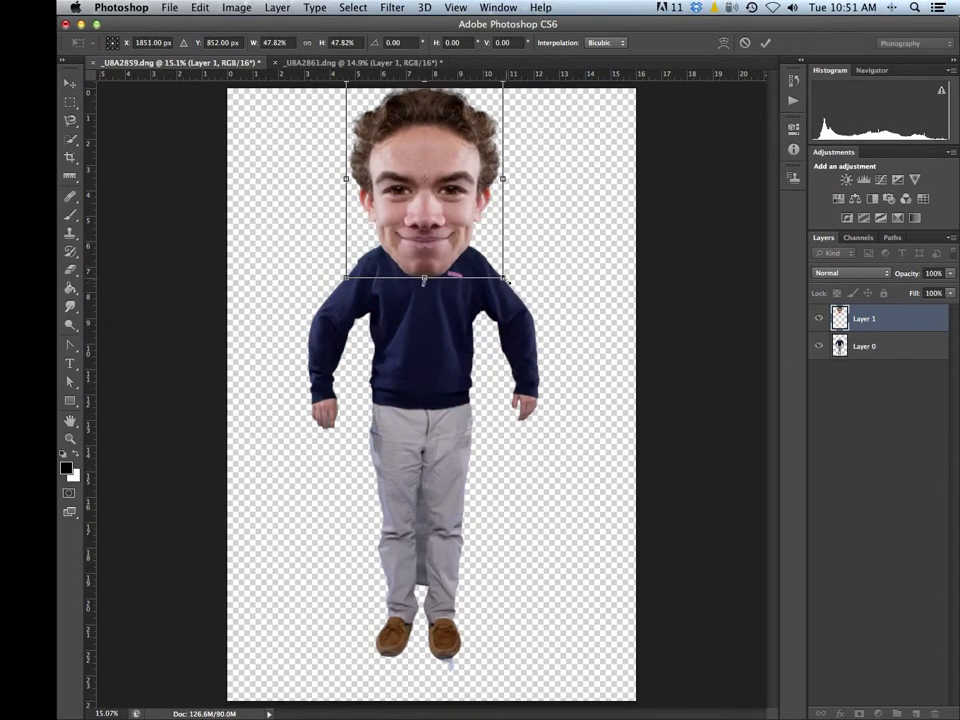
pyautogui.moveTo(502, 278); pyautogui.dragTo(493, 268)
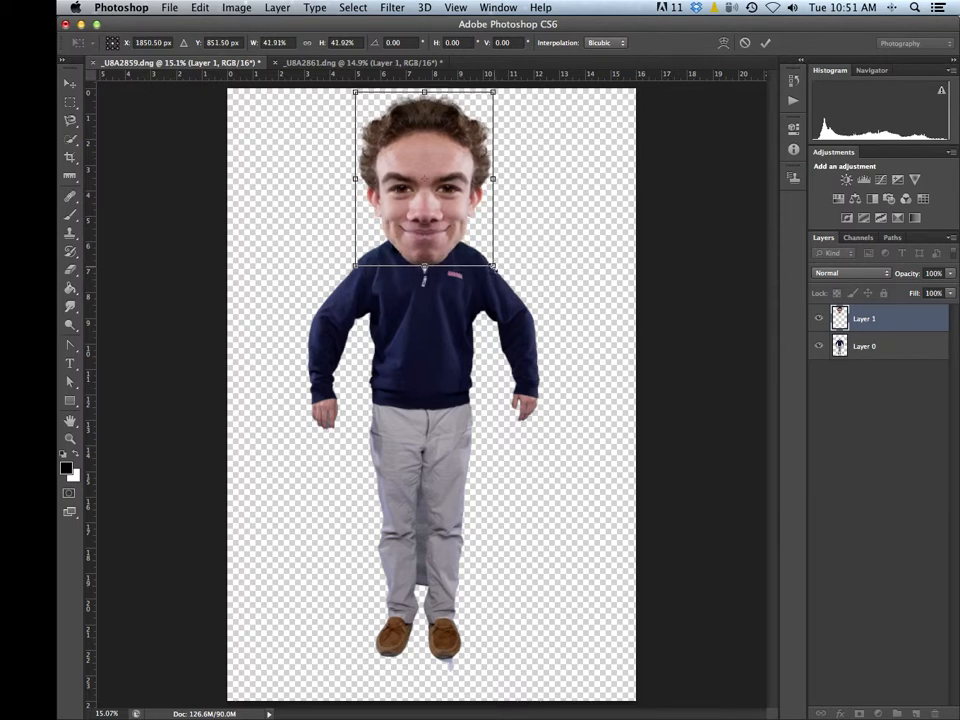
# Lower the body layer so the collar clears the chin, align the head over the neck, and leave no layer selected
pyautogui.click(864, 347)
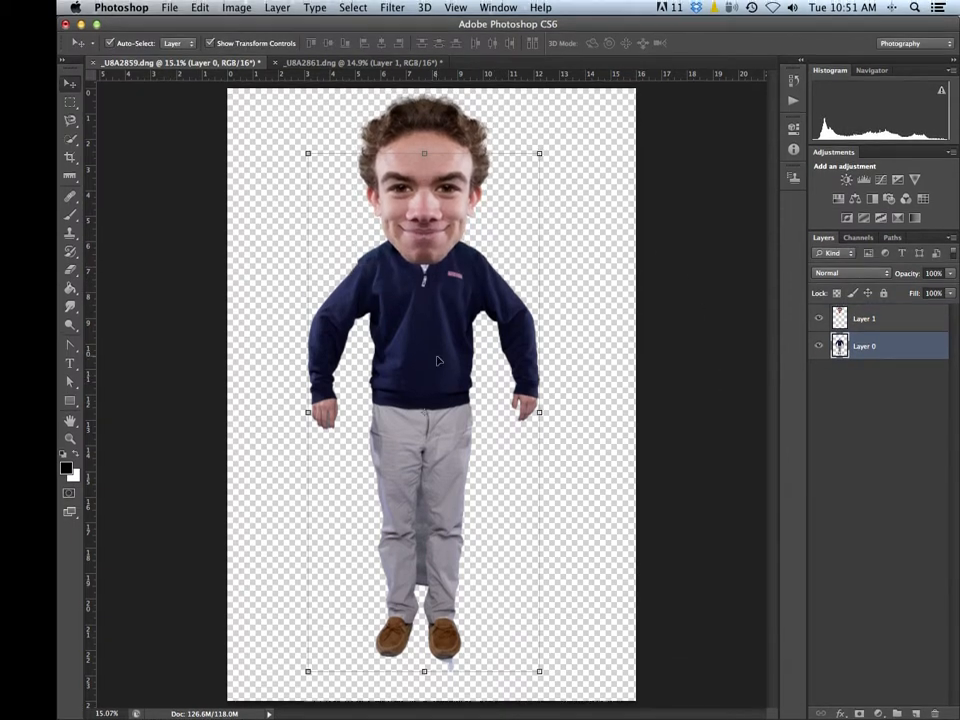
pyautogui.moveTo(437, 360); pyautogui.dragTo(437, 386)
pyautogui.click(865, 318)
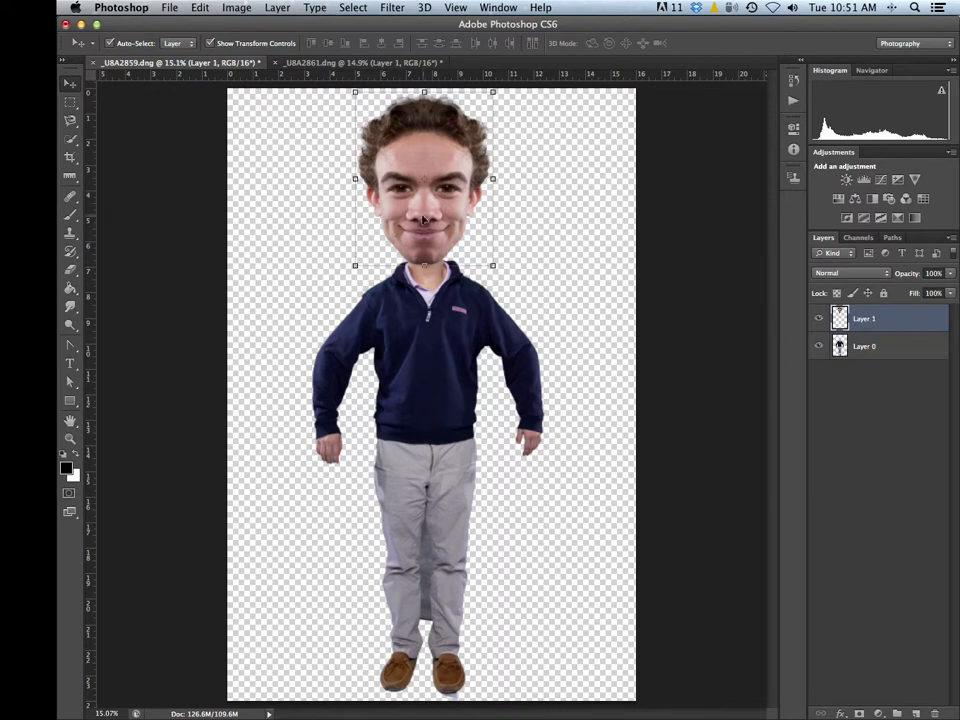
pyautogui.moveTo(442, 224); pyautogui.dragTo(447, 229)
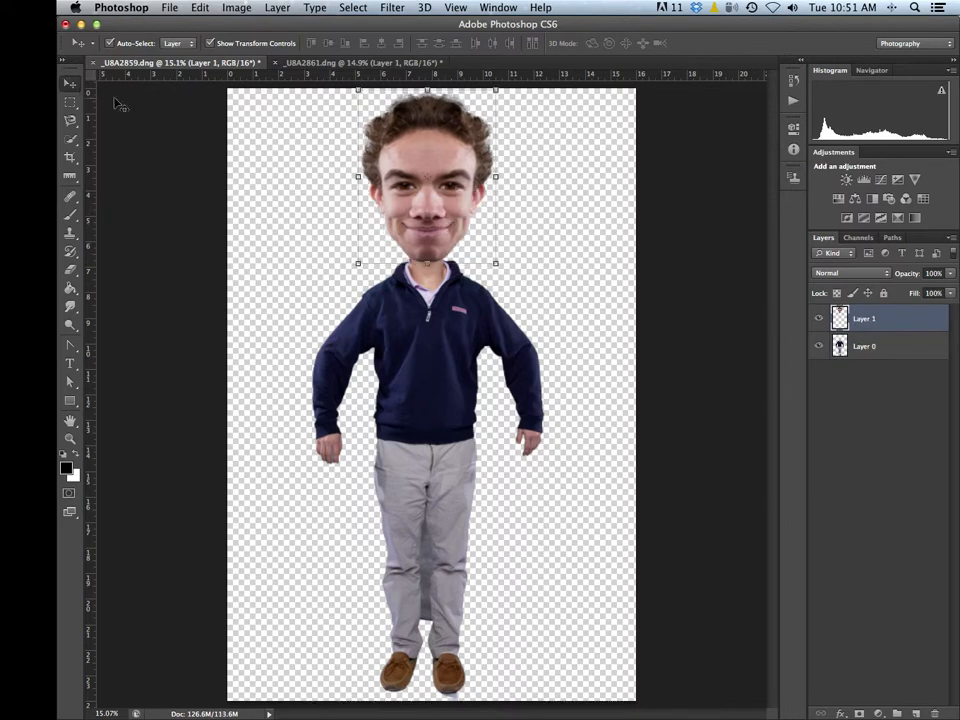
pyautogui.click(891, 544)
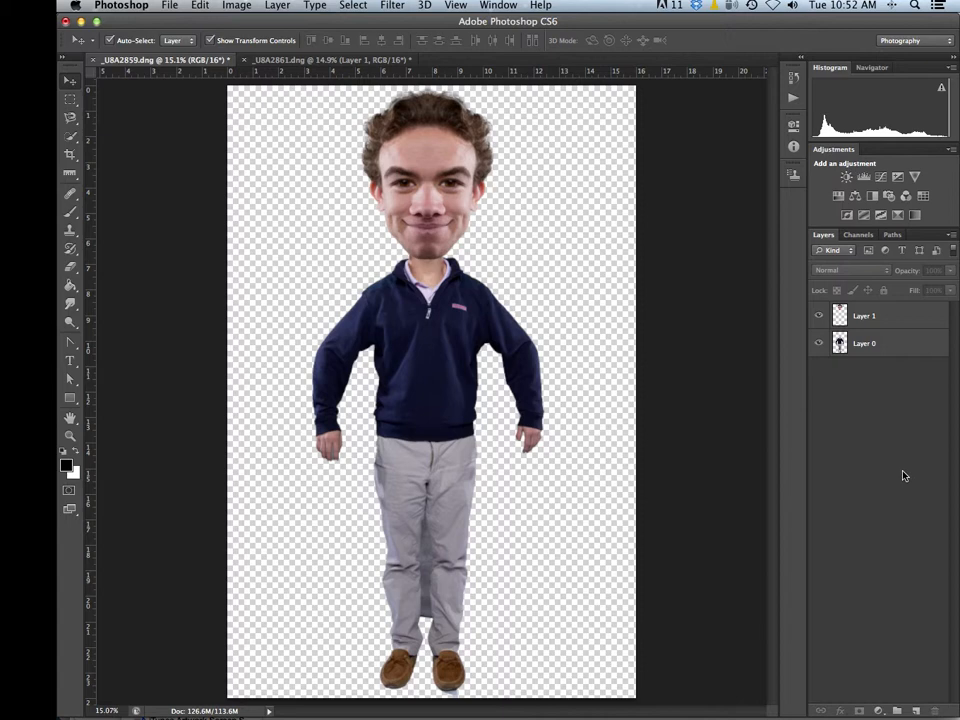
pyautogui.moveTo(356, 706)
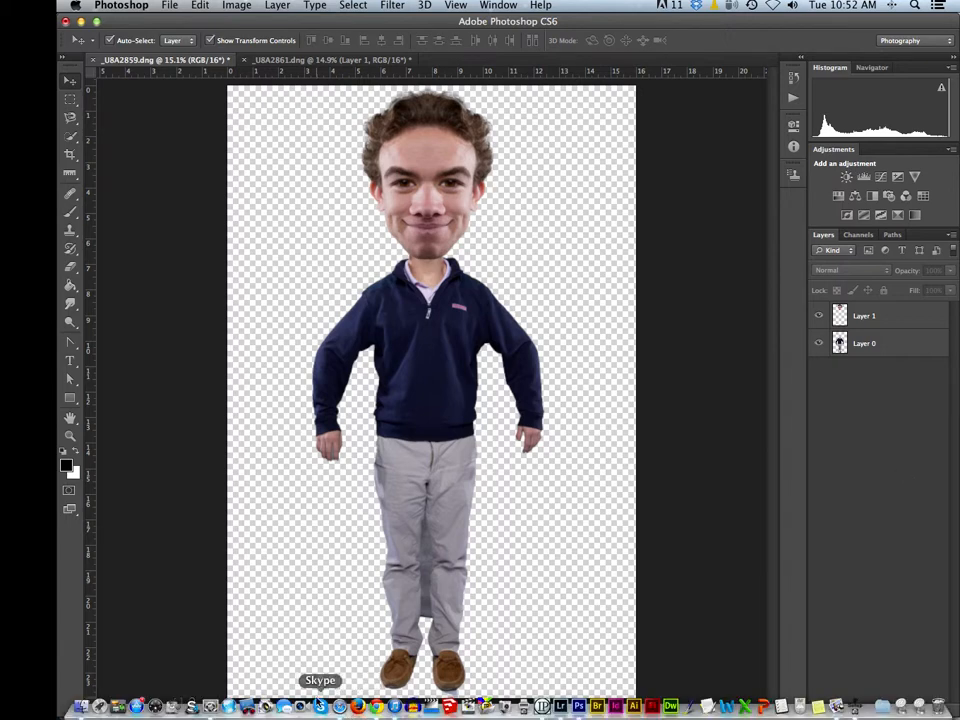